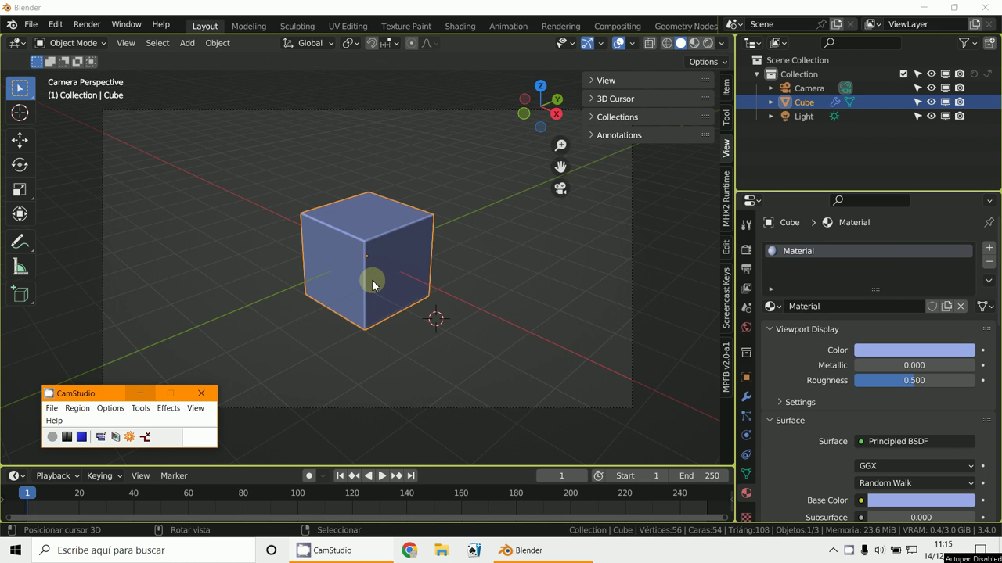
Step: Load Factory Settings and confirm, restoring the default cube, camera and light scene
{"action": "left_click", "coordinate": [32, 24]}
{"action": "mouse_move", "coordinate": [58, 283]}
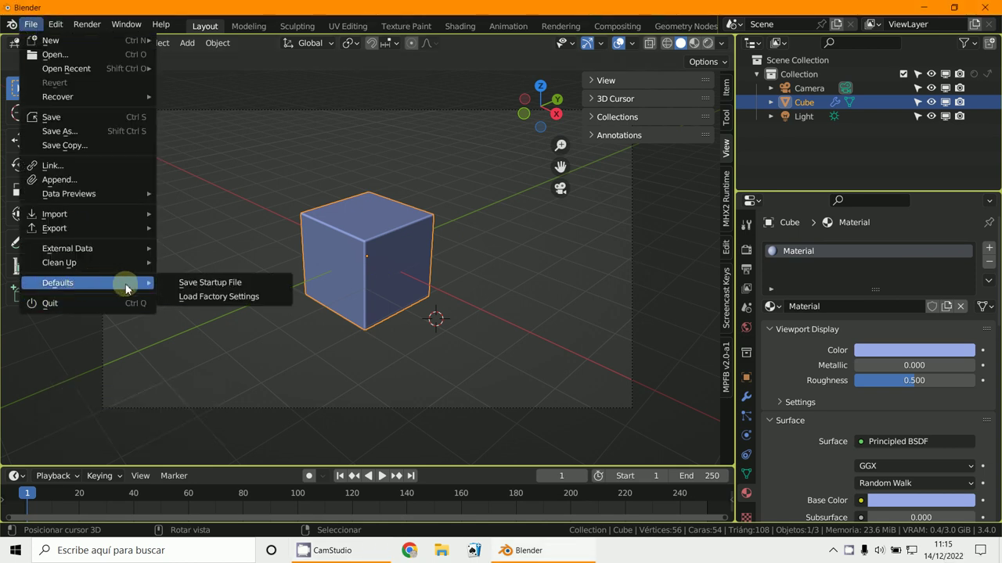
{"action": "left_click", "coordinate": [211, 298]}
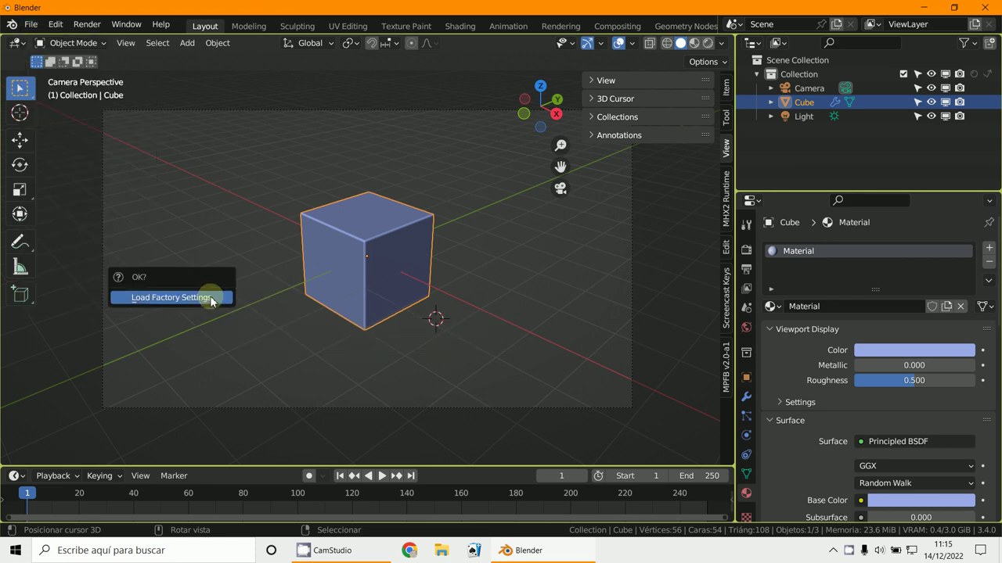
{"action": "left_click", "coordinate": [211, 297]}
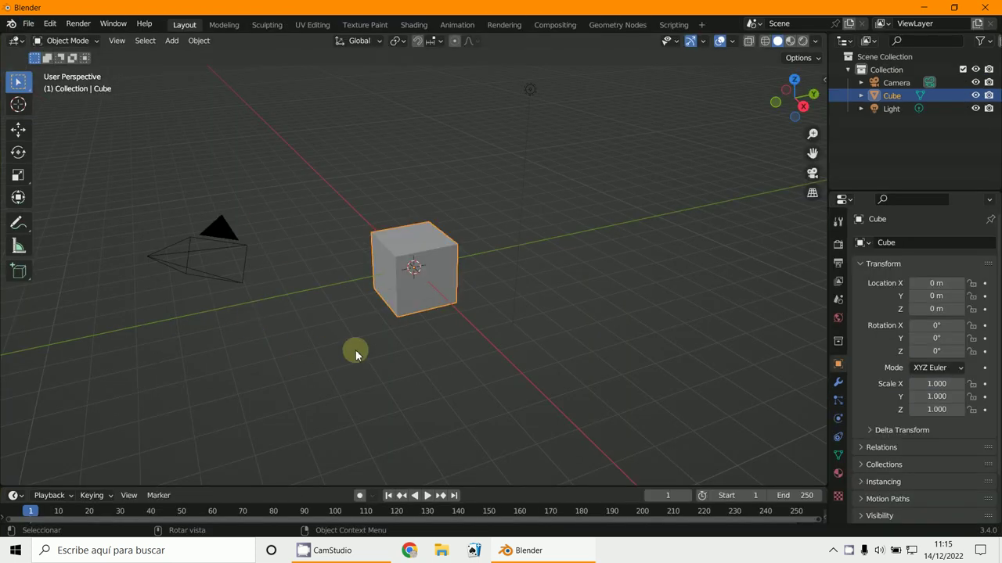
Step: Switch to the camera view and toggle Lock Object Modes
{"action": "key", "text": "KP_0"}
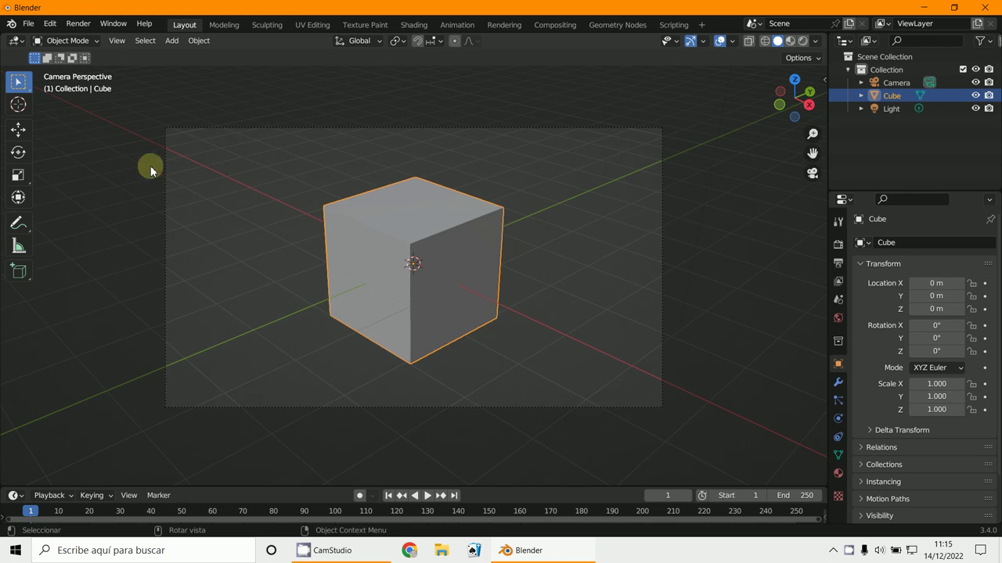
{"action": "left_click", "coordinate": [49, 23]}
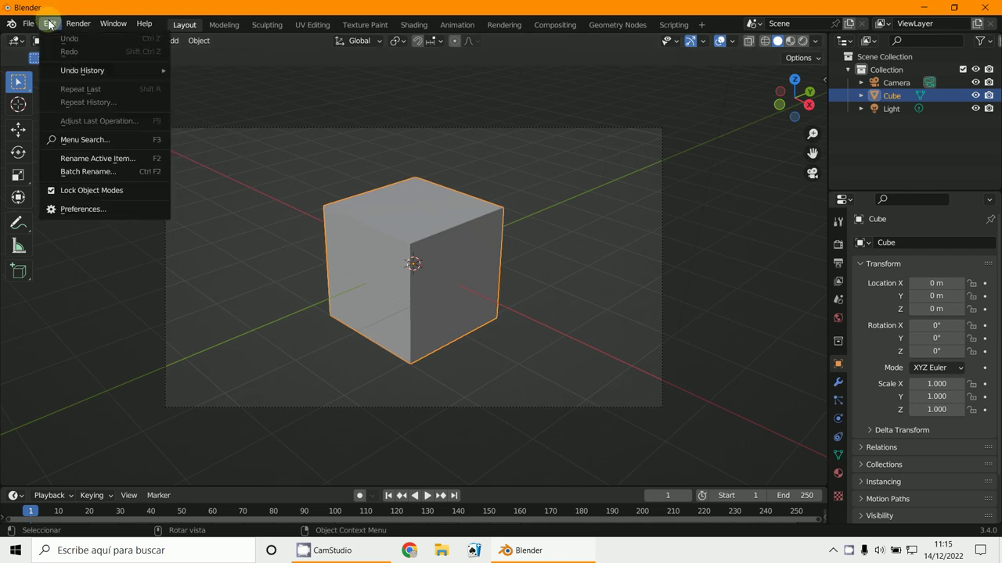
{"action": "left_click", "coordinate": [52, 191]}
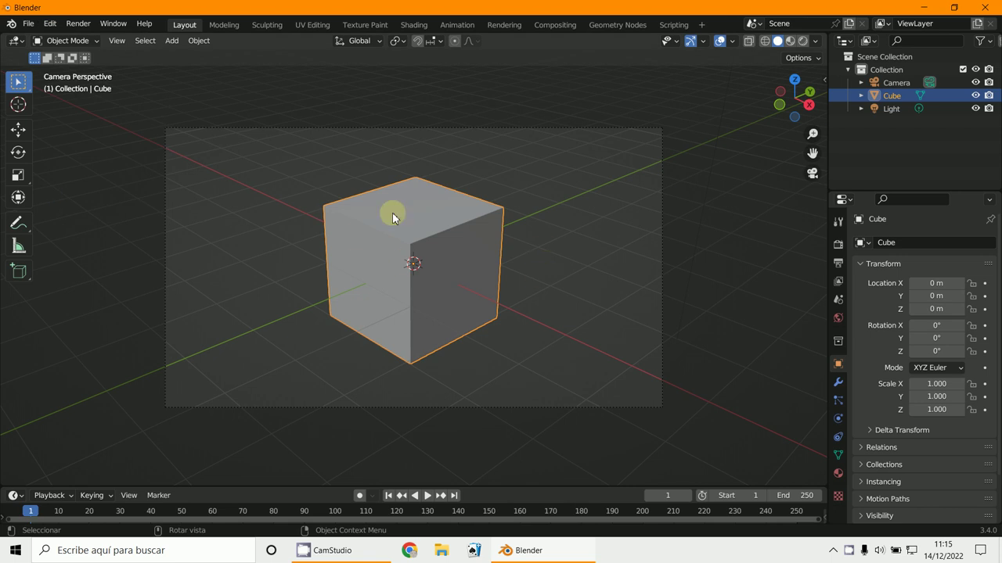
Step: Scale the cube down to 0.543 and widen the outliner and properties panels
{"action": "key", "text": "s"}
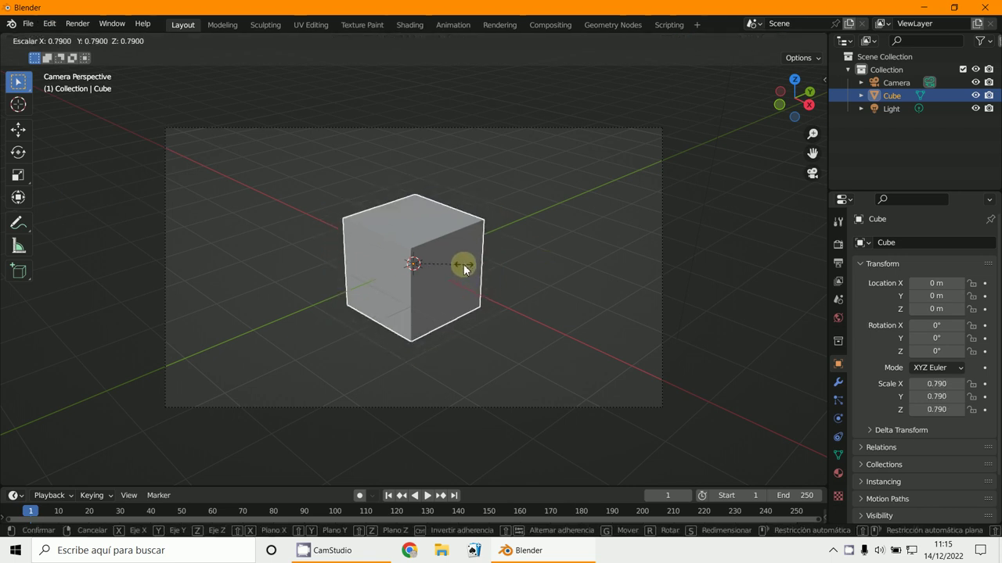
{"action": "left_click", "coordinate": [452, 261]}
{"action": "scroll", "coordinate": [446, 285], "scroll_direction": "up", "scroll_amount": 1}
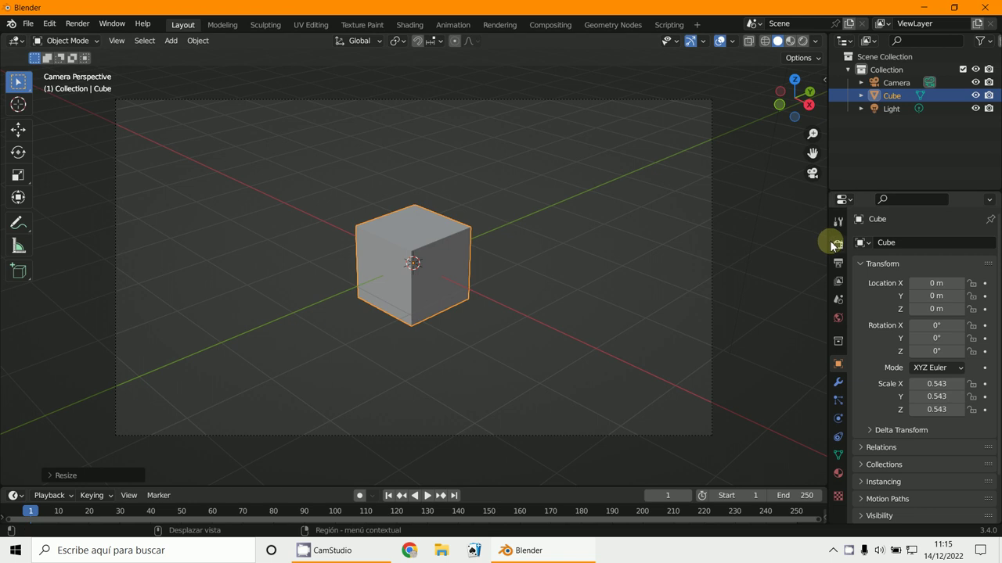
{"action": "left_click_drag", "start_coordinate": [828, 242], "coordinate": [667, 242]}
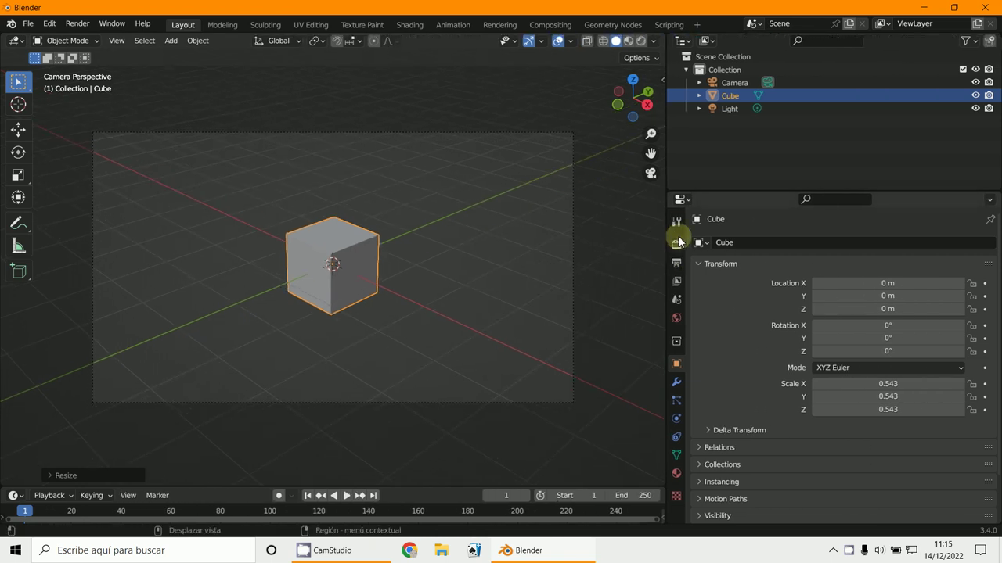
Step: In Render properties, set the engine to Cycles and the device to GPU Compute
{"action": "left_click", "coordinate": [676, 245]}
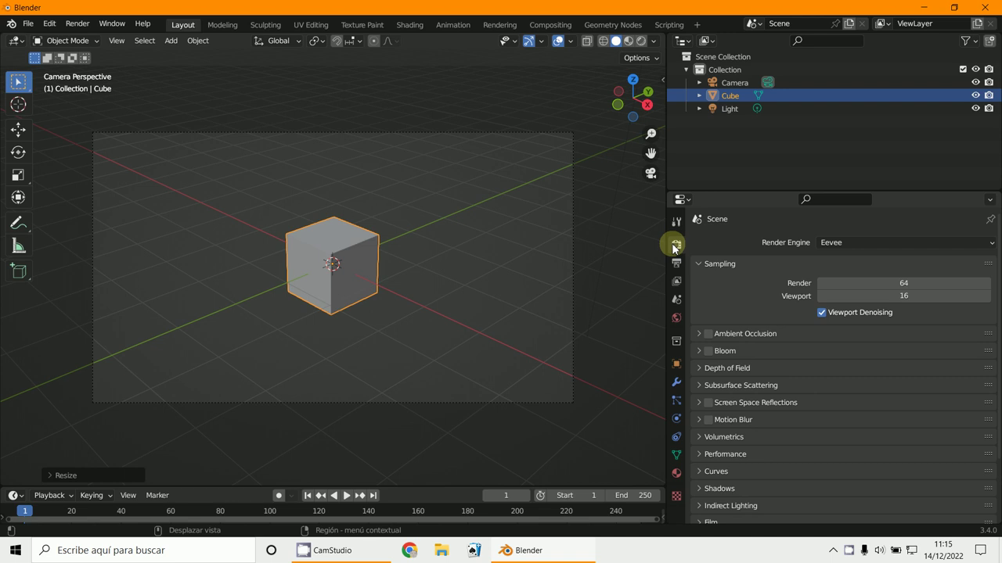
{"action": "left_click", "coordinate": [876, 242]}
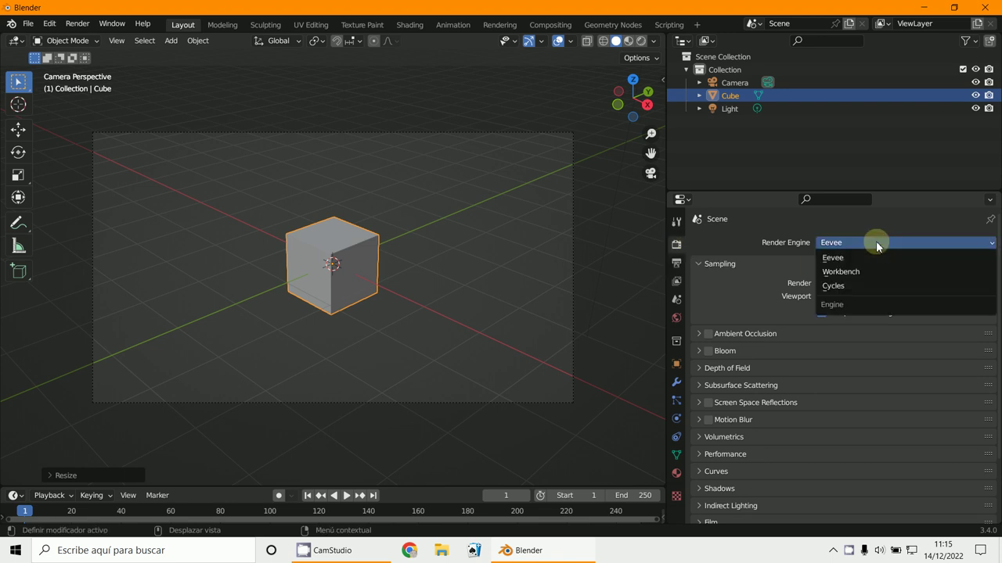
{"action": "left_click", "coordinate": [848, 286]}
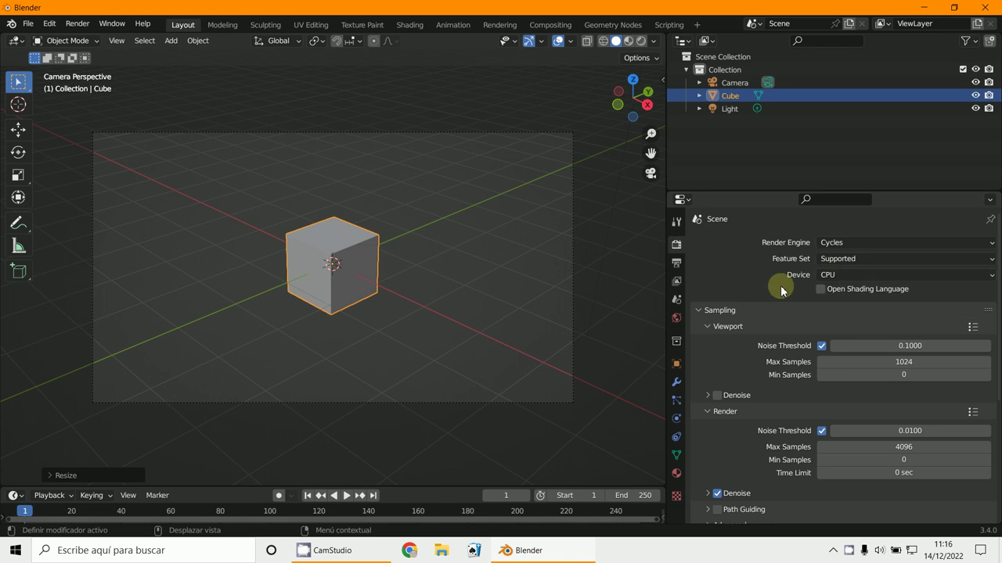
{"action": "left_click", "coordinate": [837, 278]}
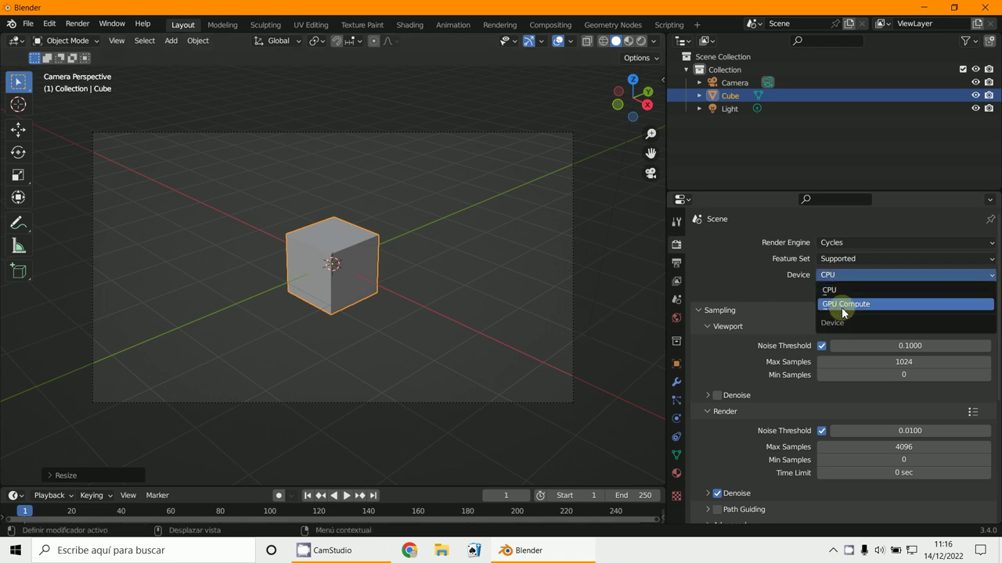
{"action": "left_click", "coordinate": [834, 307]}
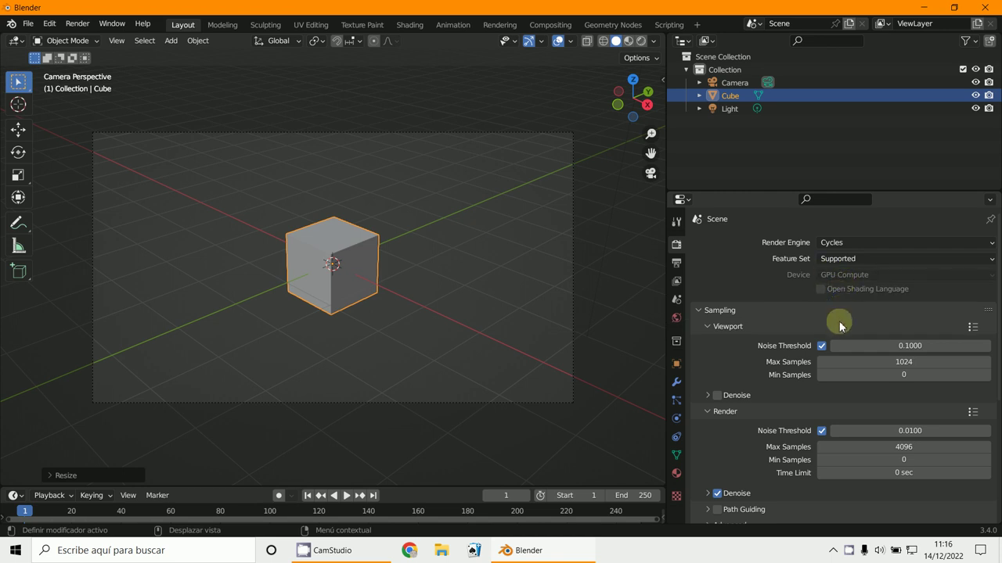
Step: Open Preferences and browse its sections through to System
{"action": "left_click", "coordinate": [49, 24]}
{"action": "left_click", "coordinate": [72, 209]}
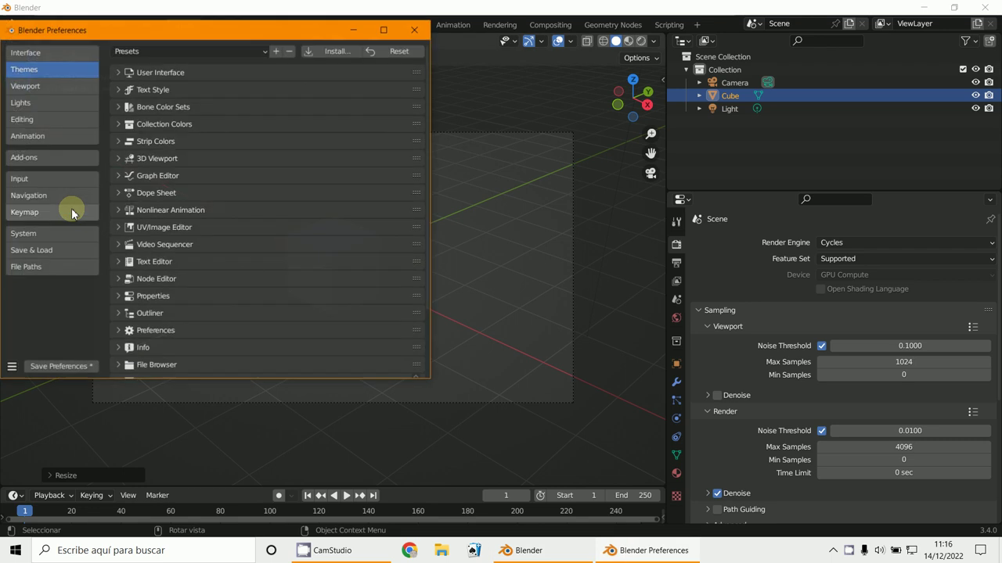
{"action": "left_click", "coordinate": [39, 86]}
{"action": "left_click", "coordinate": [42, 105]}
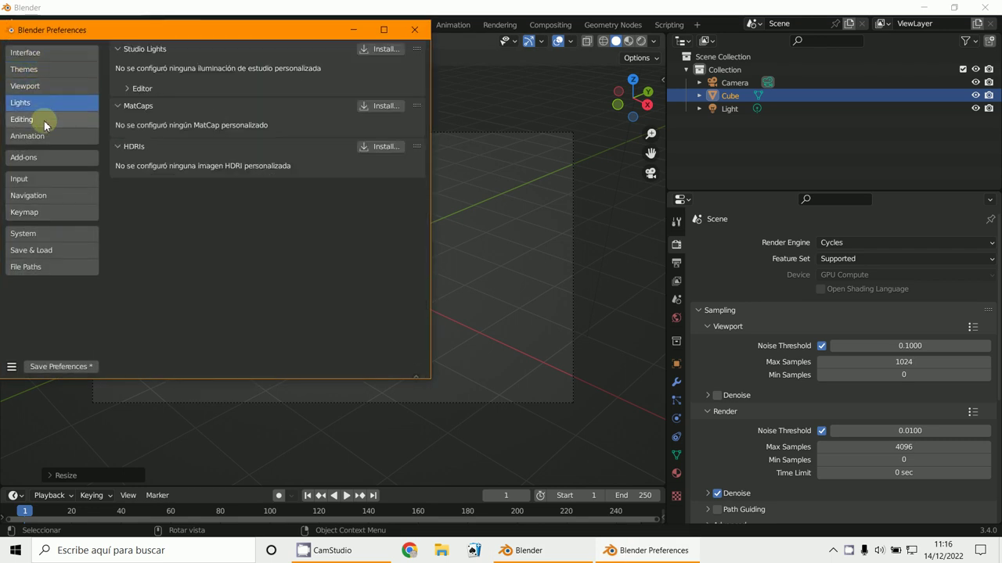
{"action": "left_click", "coordinate": [44, 119]}
{"action": "left_click", "coordinate": [49, 137]}
{"action": "left_click", "coordinate": [49, 153]}
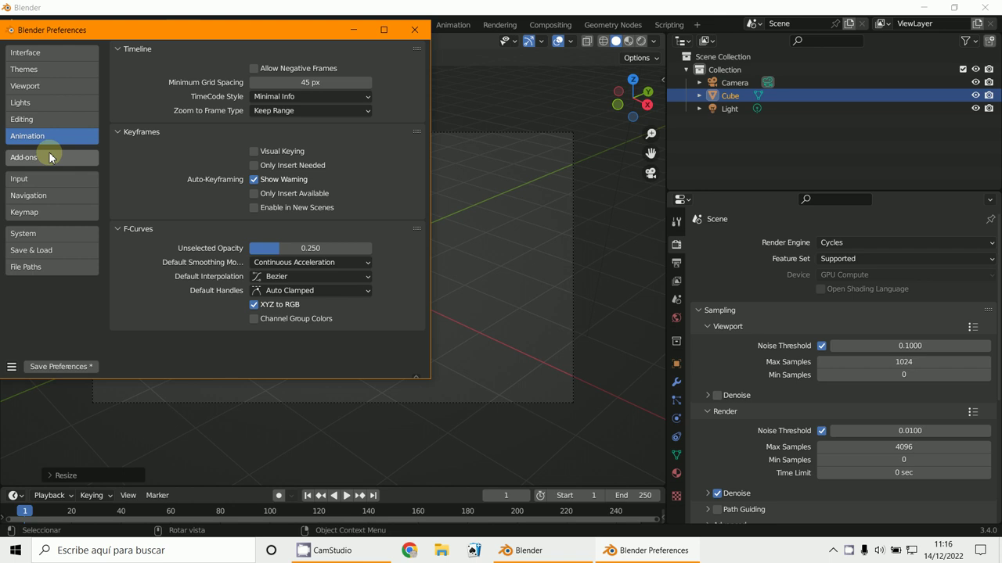
{"action": "left_click", "coordinate": [46, 178]}
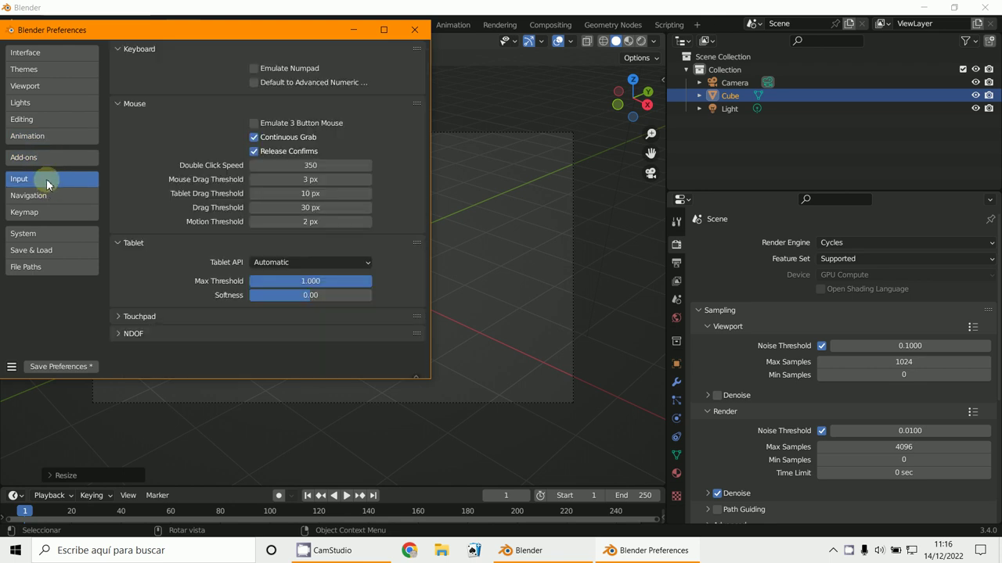
{"action": "left_click", "coordinate": [43, 197]}
{"action": "left_click", "coordinate": [47, 213]}
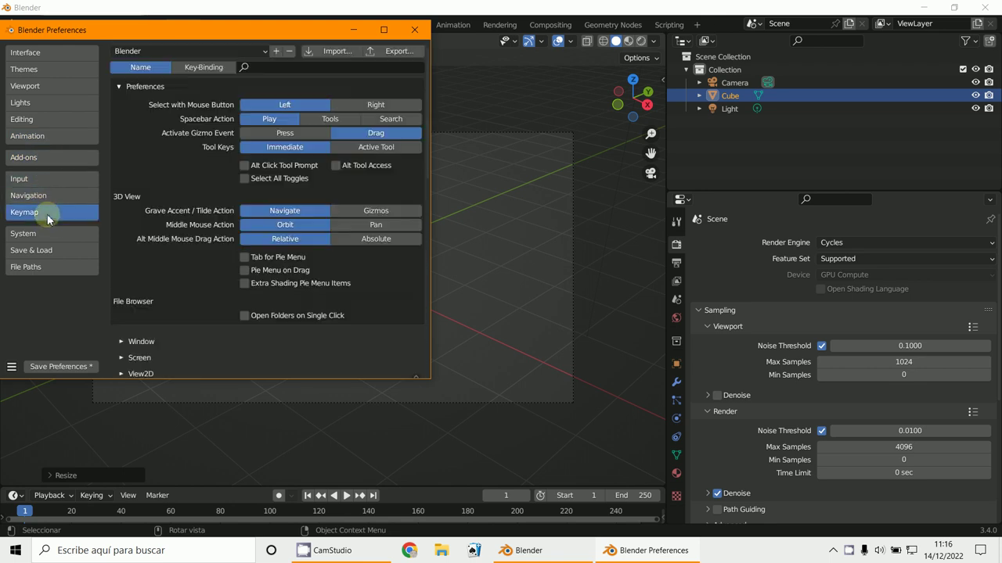
{"action": "left_click", "coordinate": [51, 234]}
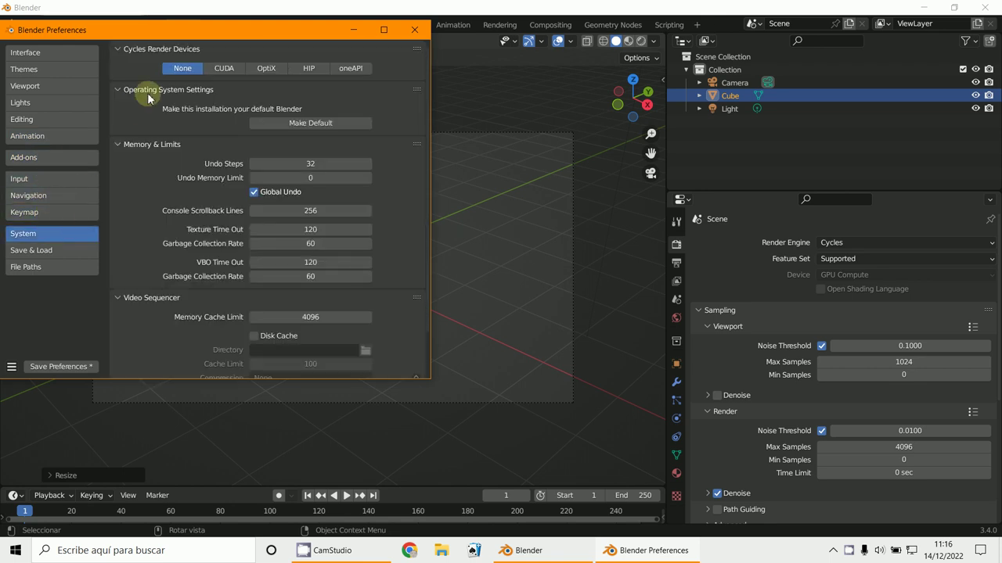
Step: Select CUDA, enable both the GTX 970M and Intel Core i7, and close Preferences
{"action": "left_click", "coordinate": [229, 70]}
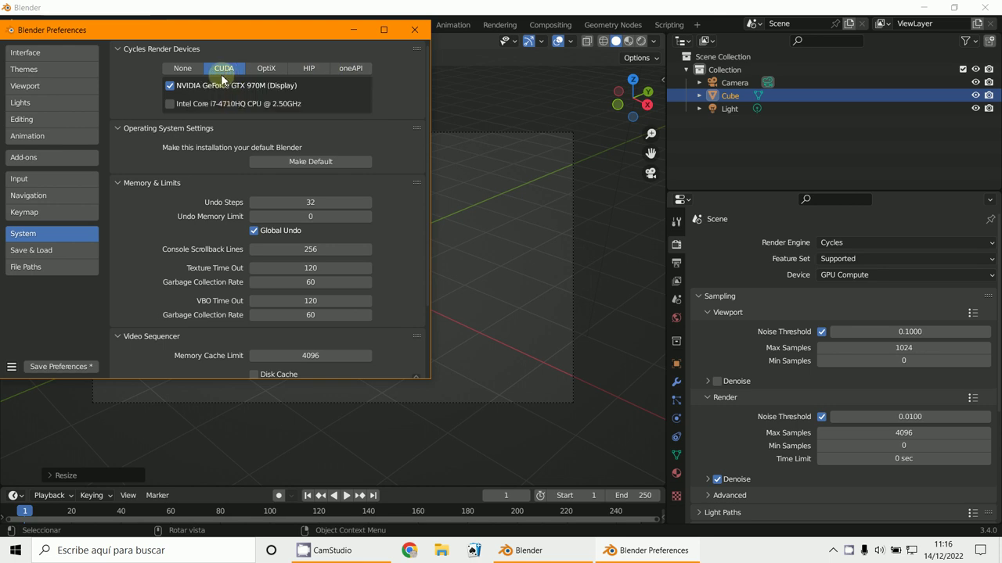
{"action": "left_click", "coordinate": [170, 103]}
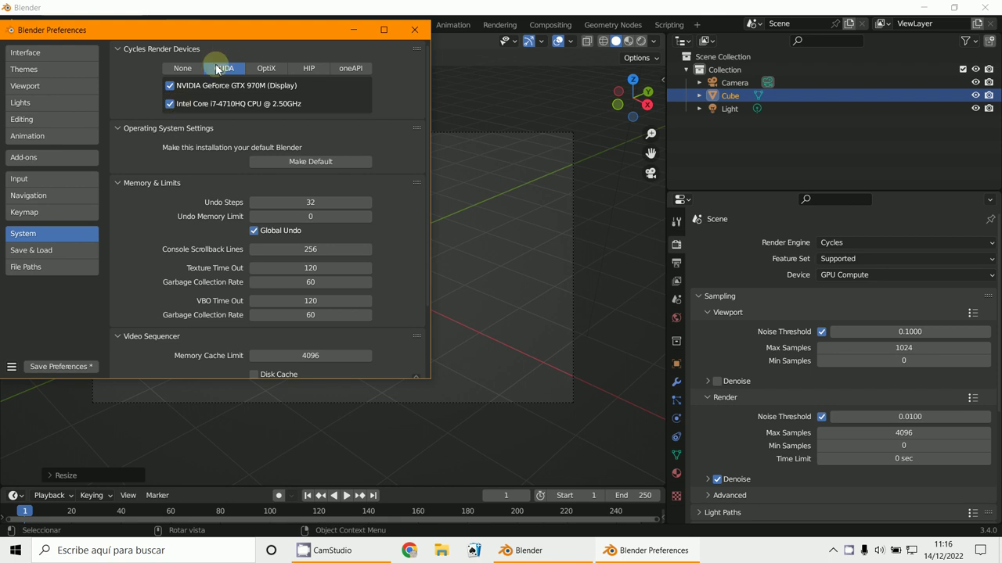
{"action": "left_click", "coordinate": [412, 32]}
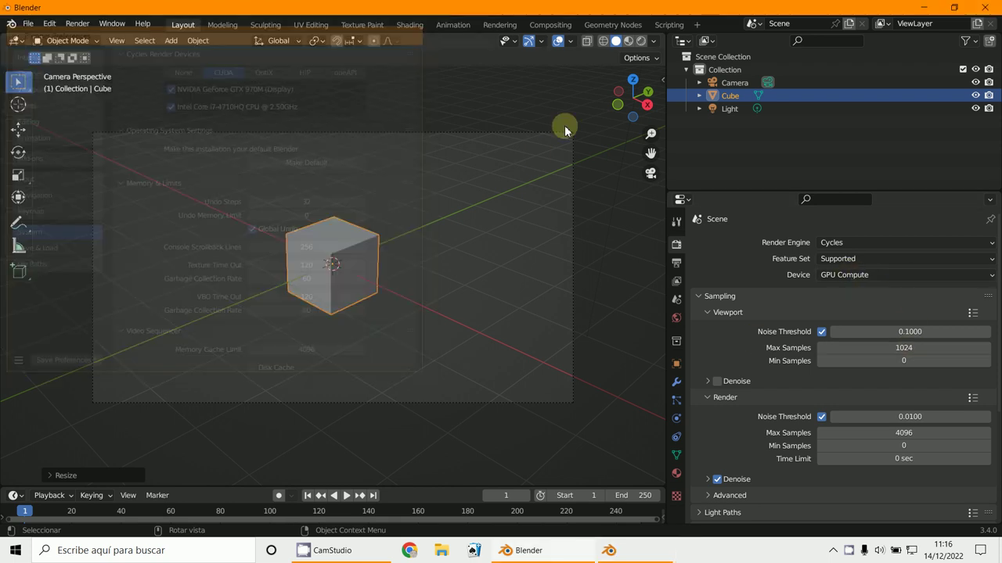
Step: Keep GPU Compute as the device and show the Output properties at 1920 × 1080, 100%
{"action": "left_click", "coordinate": [836, 274]}
{"action": "left_click", "coordinate": [838, 310]}
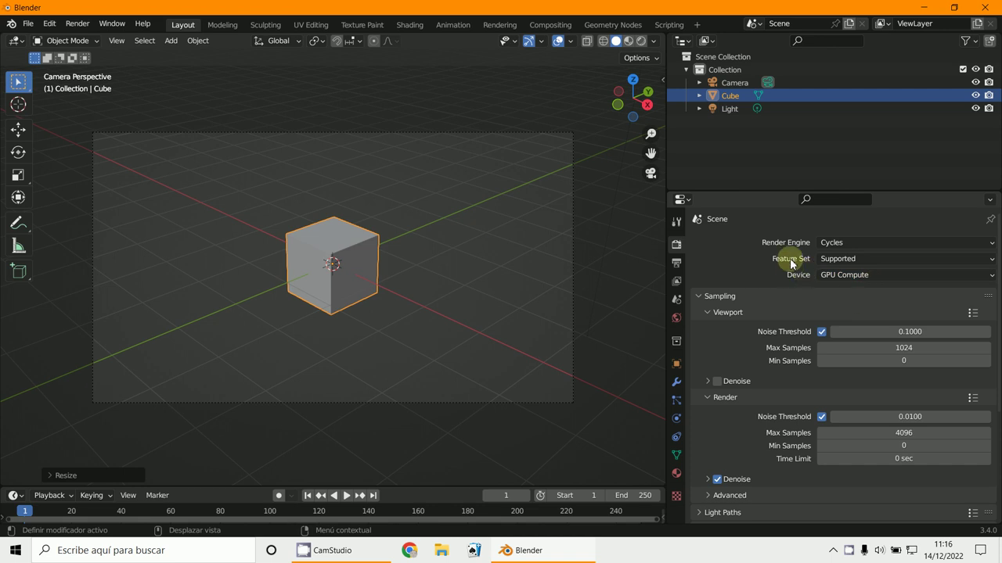
{"action": "left_click", "coordinate": [676, 263]}
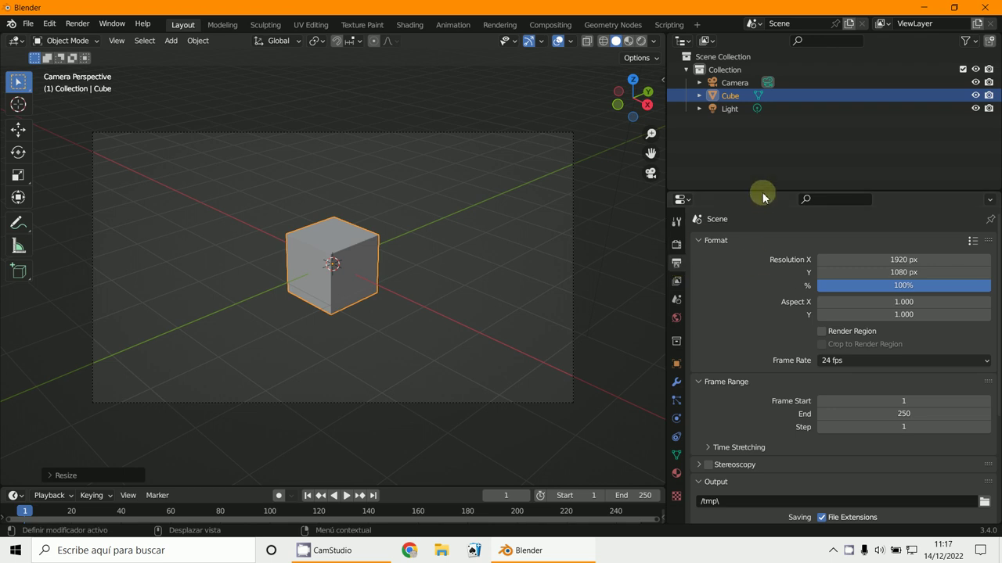
{"action": "left_click_drag", "start_coordinate": [759, 191], "coordinate": [760, 165]}
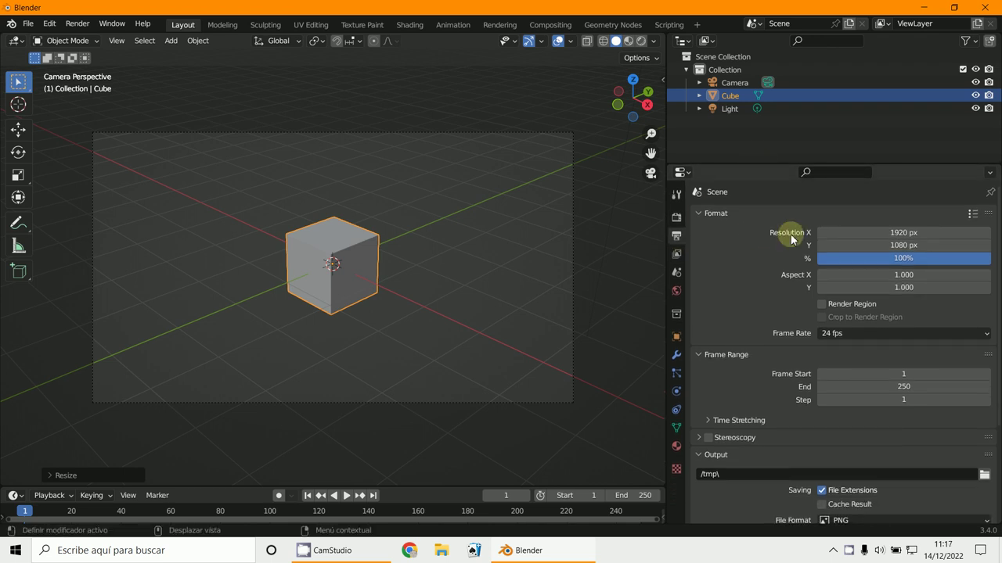
Step: Start a render, minimize it, and set the output resolution scale to 80%
{"action": "left_click", "coordinate": [453, 307]}
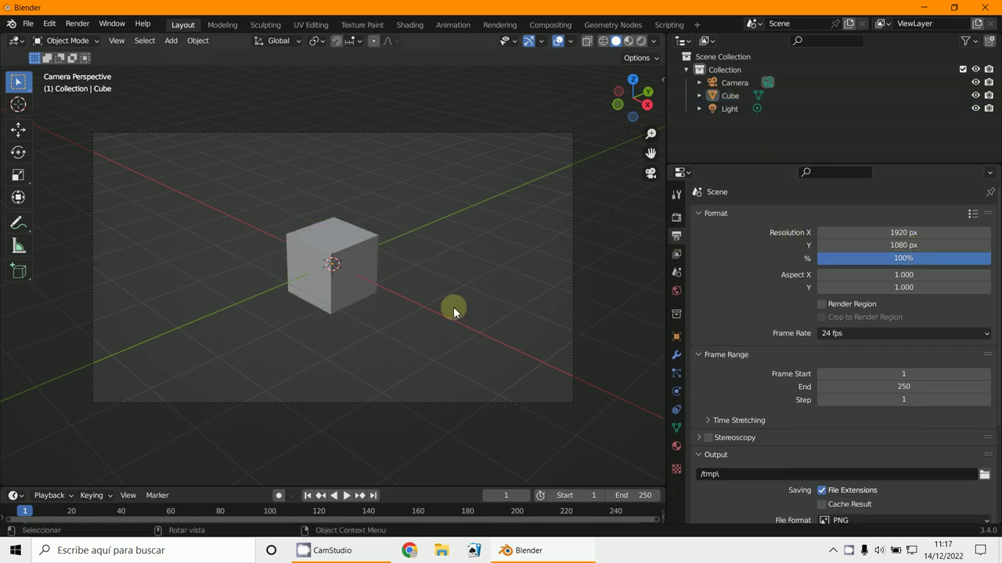
{"action": "key", "text": "F12"}
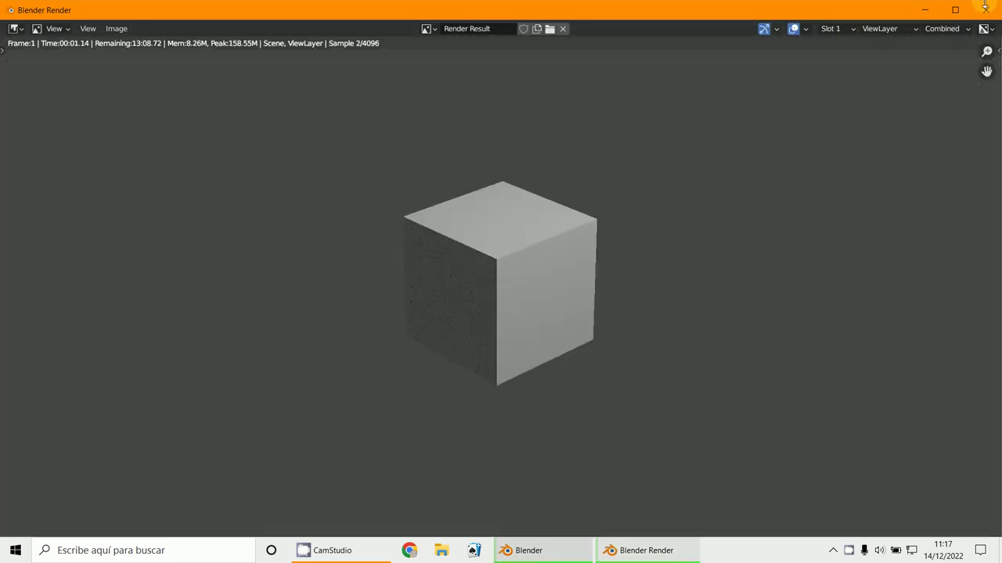
{"action": "left_click", "coordinate": [921, 16]}
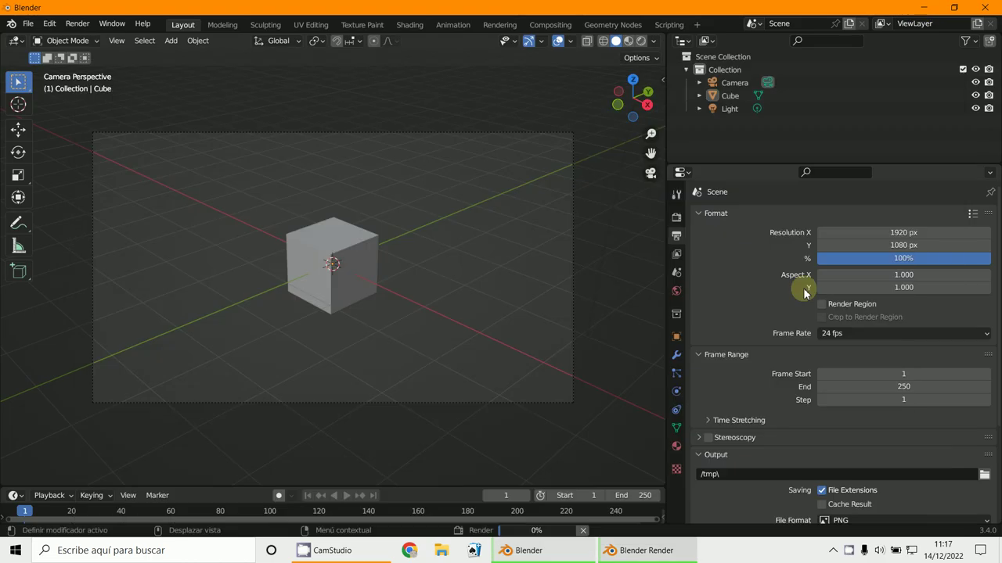
{"action": "left_click", "coordinate": [911, 257]}
{"action": "type", "text": "0"}
{"action": "key", "text": "Return"}
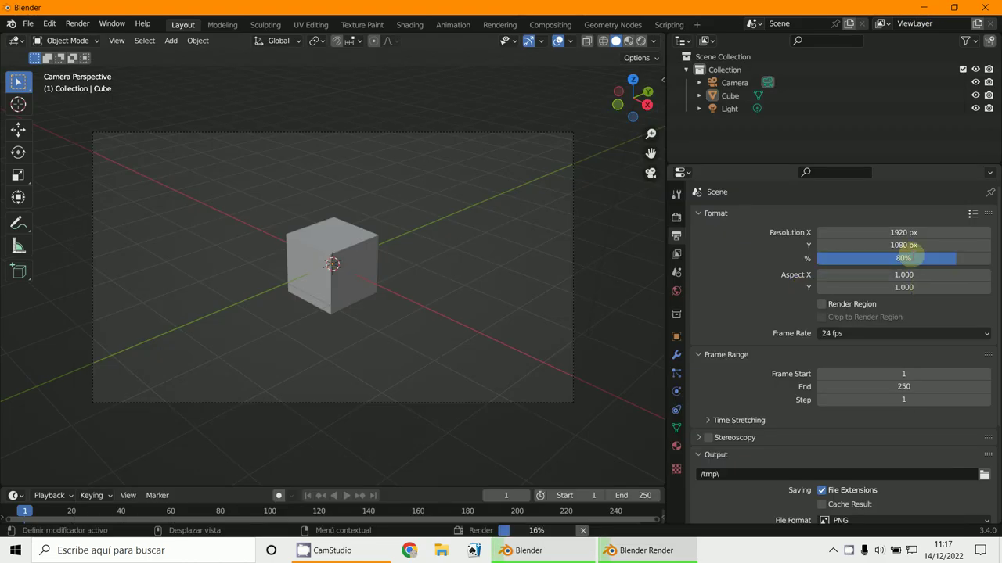
Step: Cancel the running render, render the frame again, and minimize the render window
{"action": "left_click", "coordinate": [336, 257]}
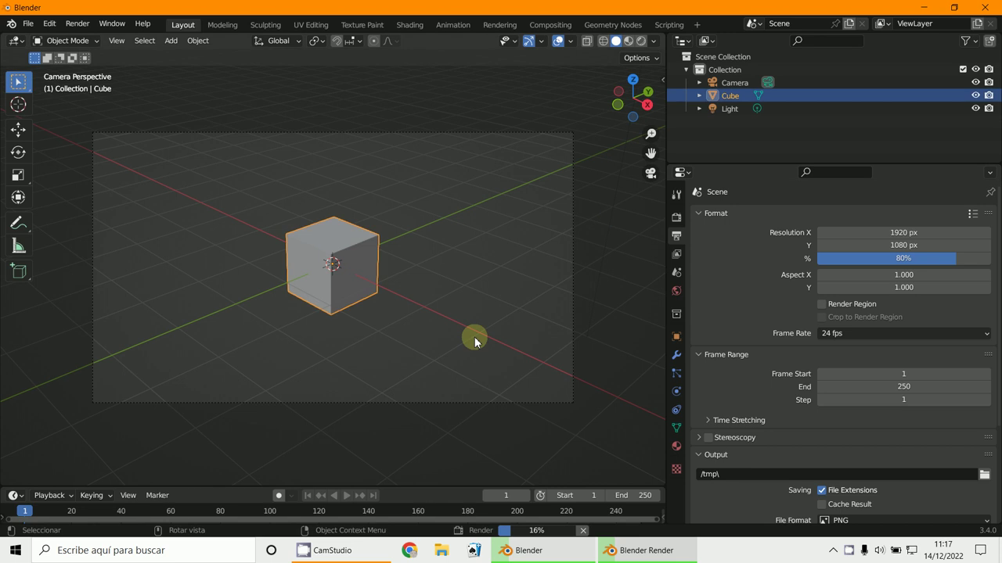
{"action": "left_click", "coordinate": [474, 336]}
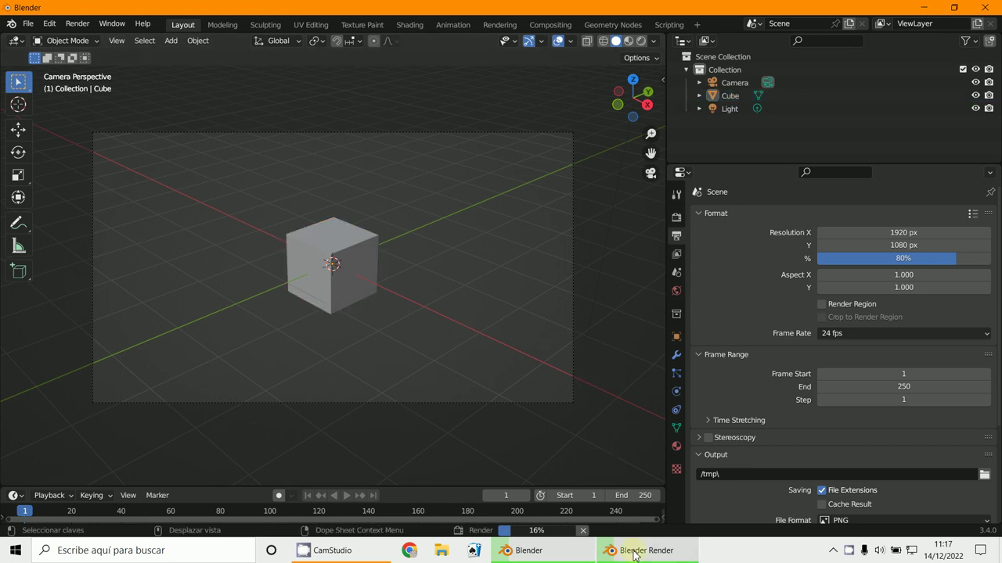
{"action": "left_click", "coordinate": [589, 531]}
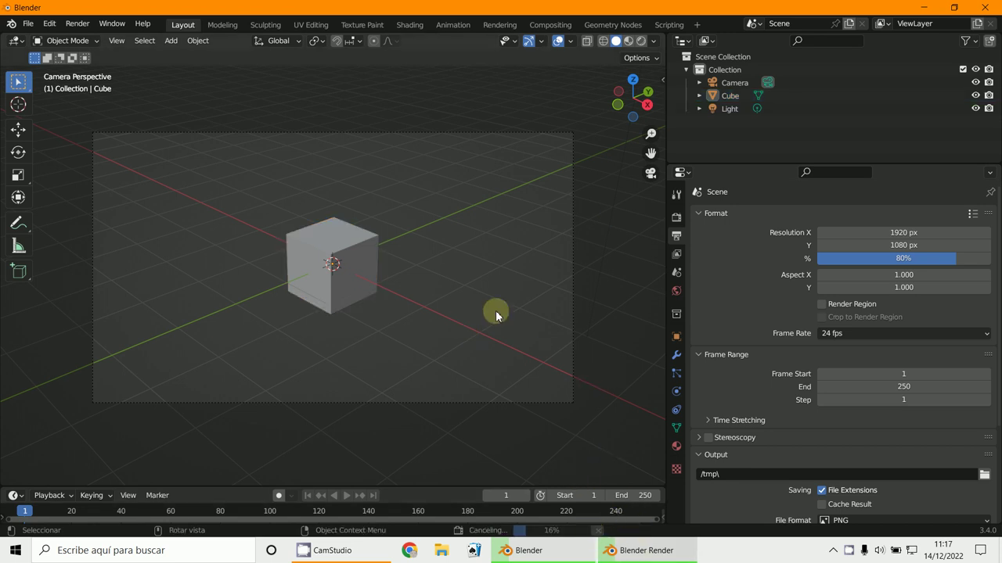
{"action": "key", "text": "F12"}
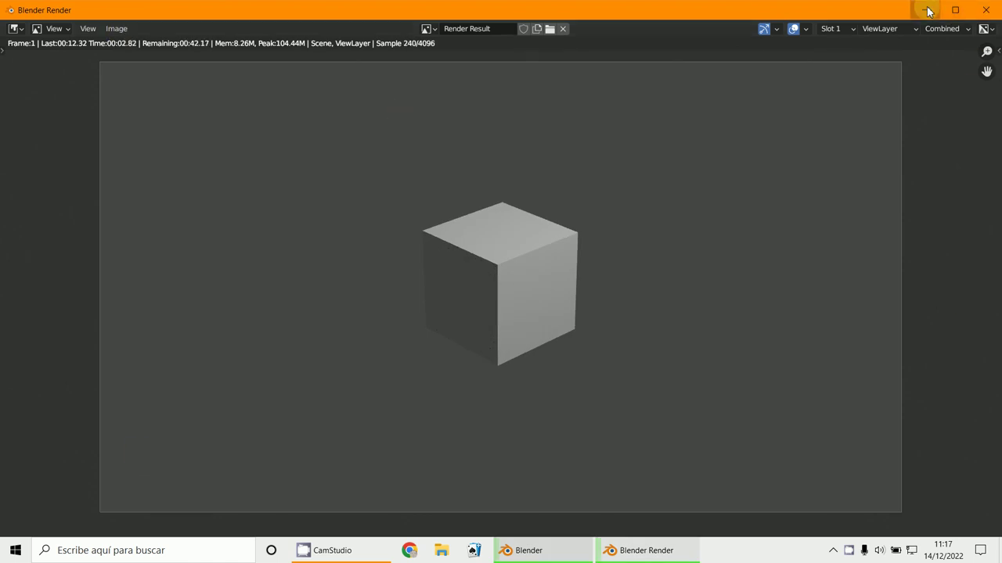
{"action": "left_click", "coordinate": [985, 9]}
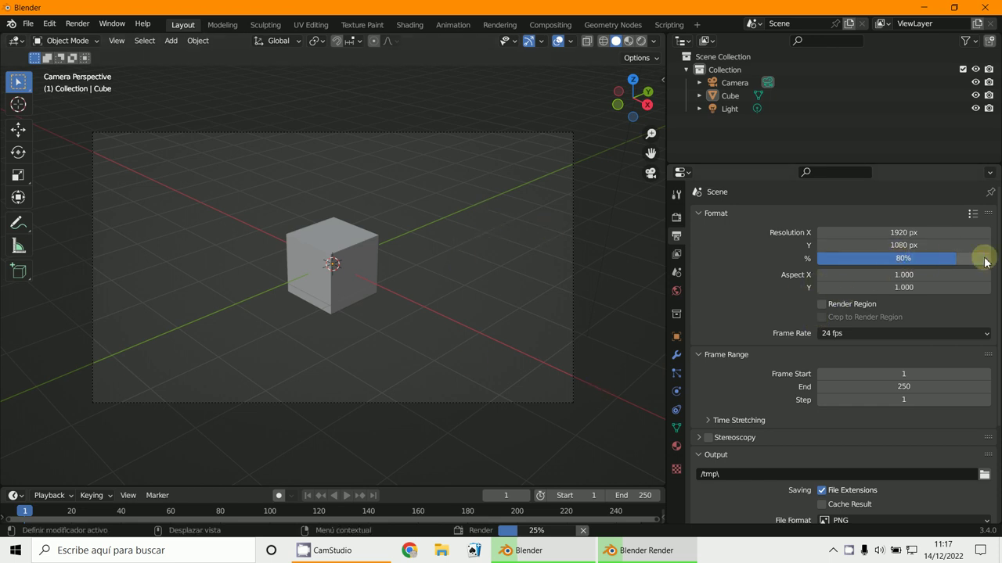
Step: Collapse the Format, Frame Range and Output sections in Output properties
{"action": "scroll", "coordinate": [753, 423], "scroll_direction": "down", "scroll_amount": 1}
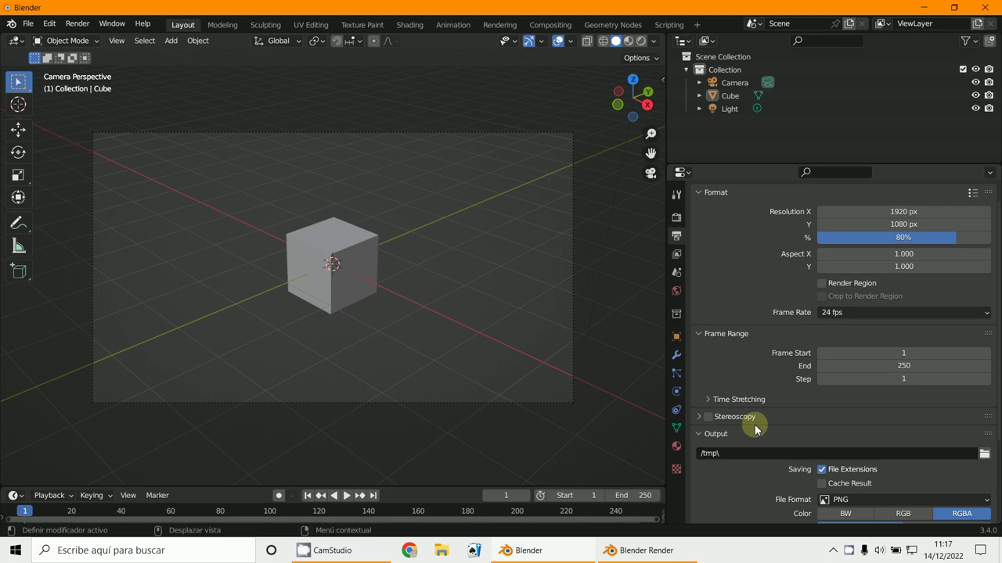
{"action": "scroll", "coordinate": [757, 417], "scroll_direction": "up", "scroll_amount": 1}
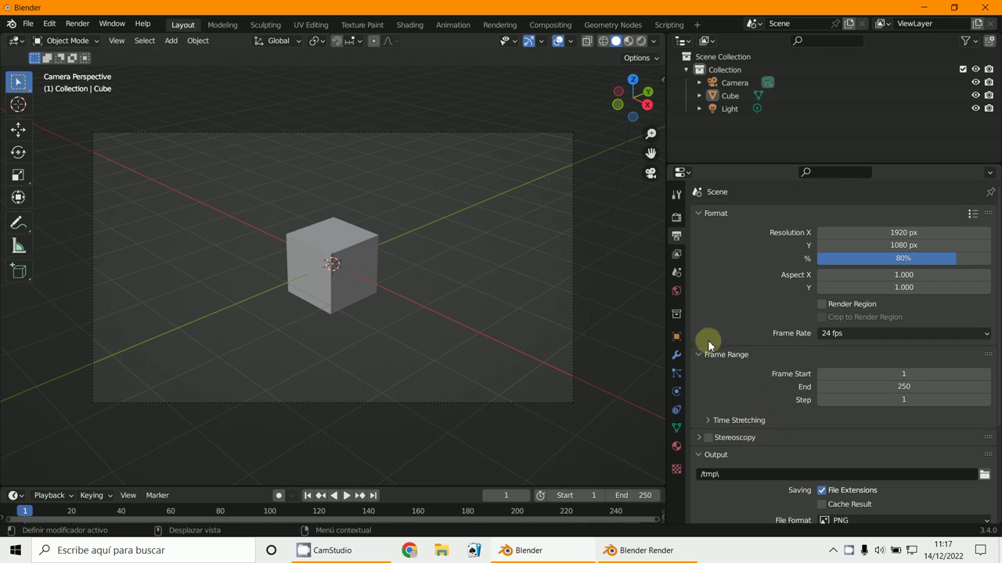
{"action": "scroll", "coordinate": [704, 332], "scroll_direction": "down", "scroll_amount": 1}
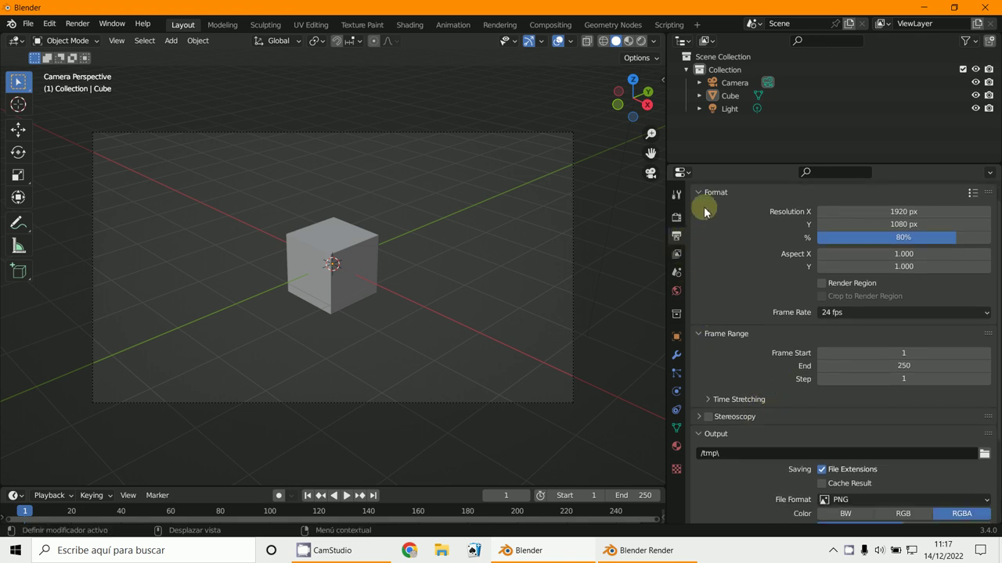
{"action": "left_click_drag", "start_coordinate": [699, 194], "coordinate": [695, 264]}
{"action": "left_click", "coordinate": [701, 229]}
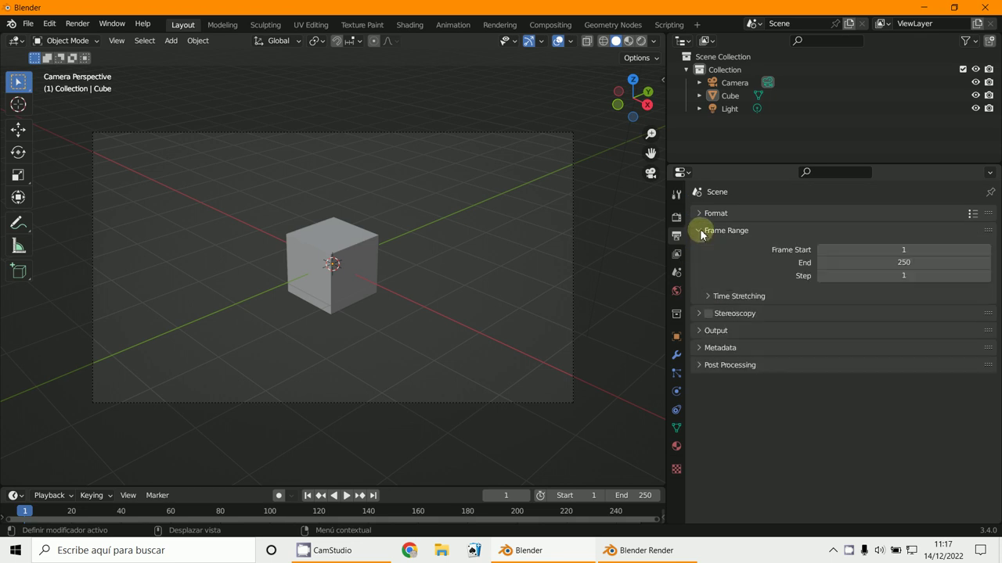
{"action": "left_click", "coordinate": [700, 230]}
Step: Check the PNG output file format, then open Render properties and scroll down
{"action": "left_click", "coordinate": [676, 217]}
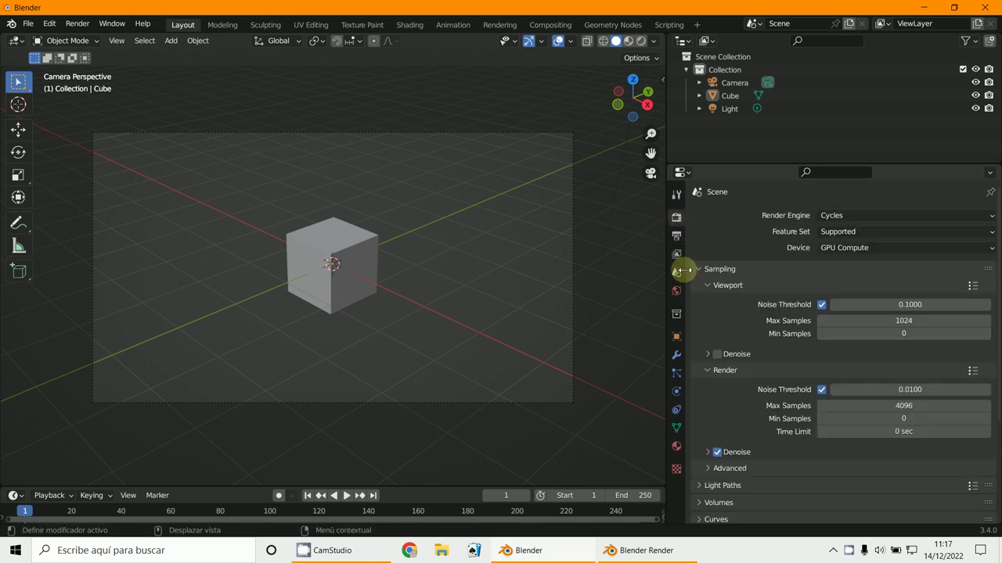
{"action": "left_click", "coordinate": [676, 235]}
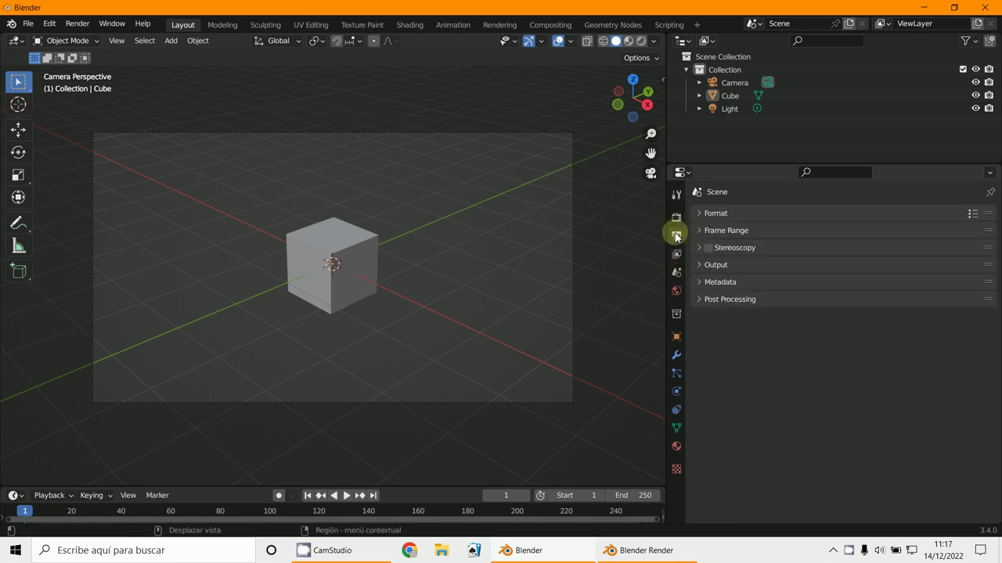
{"action": "left_click", "coordinate": [704, 266]}
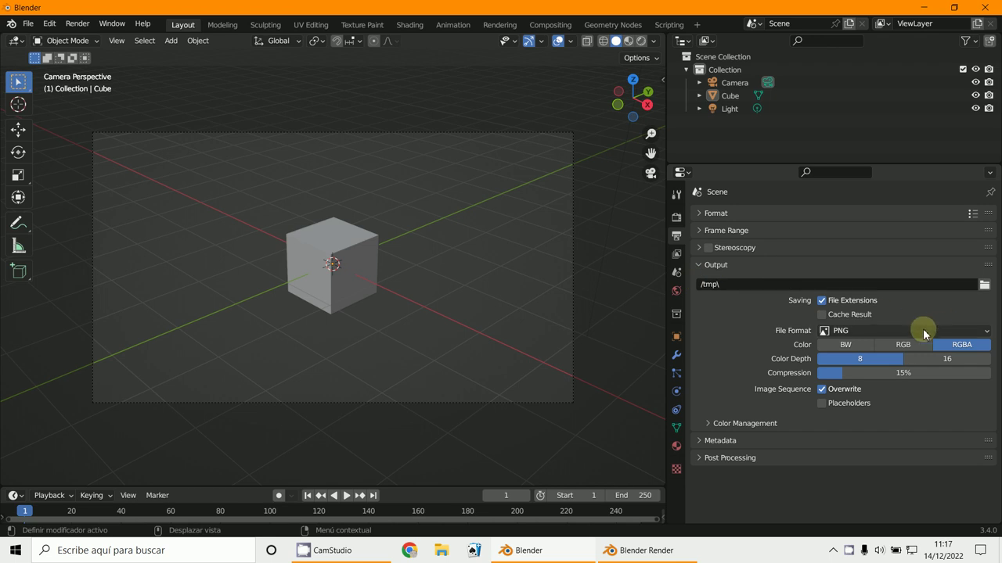
{"action": "left_click", "coordinate": [851, 332]}
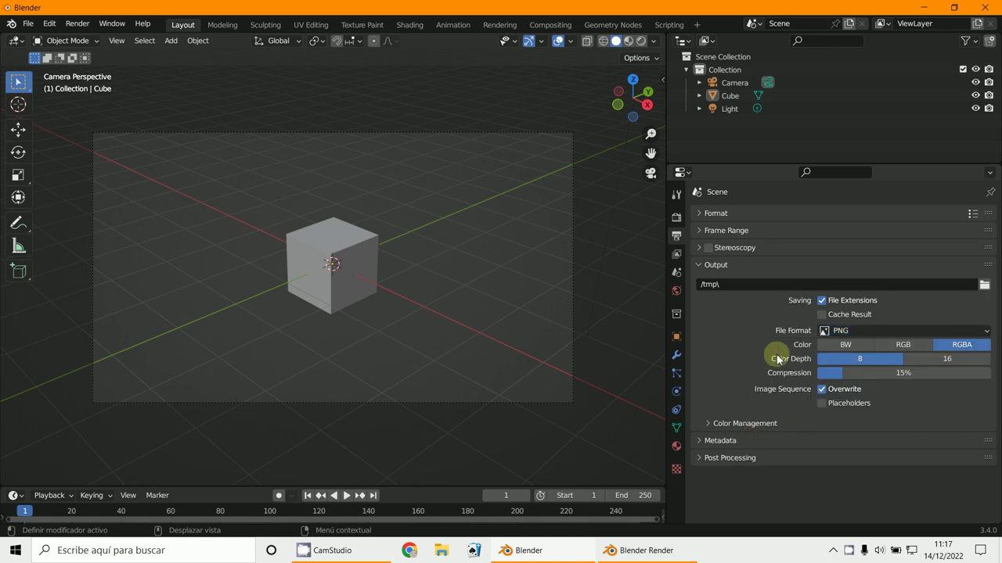
{"action": "left_click", "coordinate": [676, 218]}
{"action": "scroll", "coordinate": [761, 374], "scroll_direction": "down", "scroll_amount": 4}
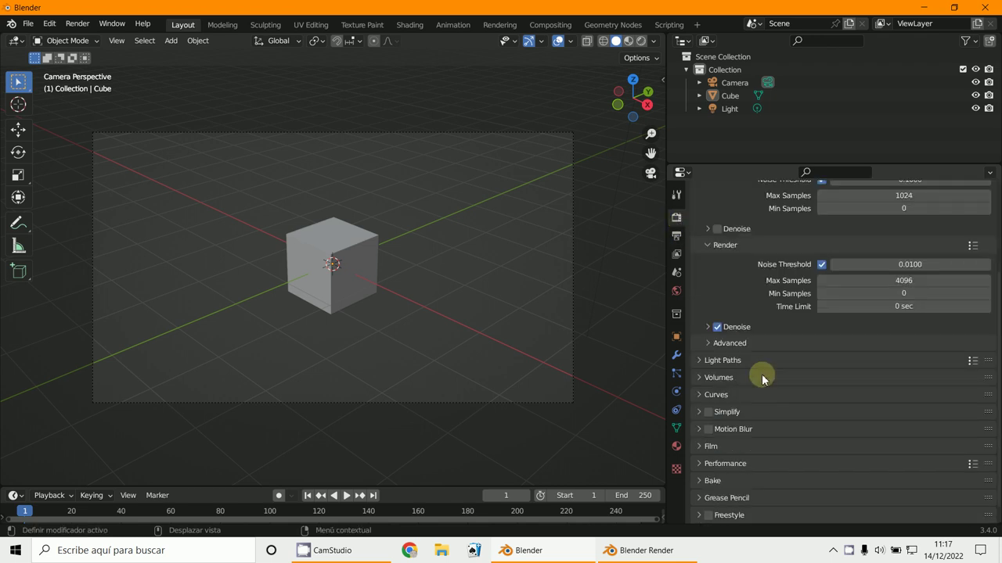
Step: Expand Light Paths and apply the Direct Light preset (Diffuse 0, Glossy 1, Transmission 2)
{"action": "scroll", "coordinate": [761, 374], "scroll_direction": "down", "scroll_amount": 1}
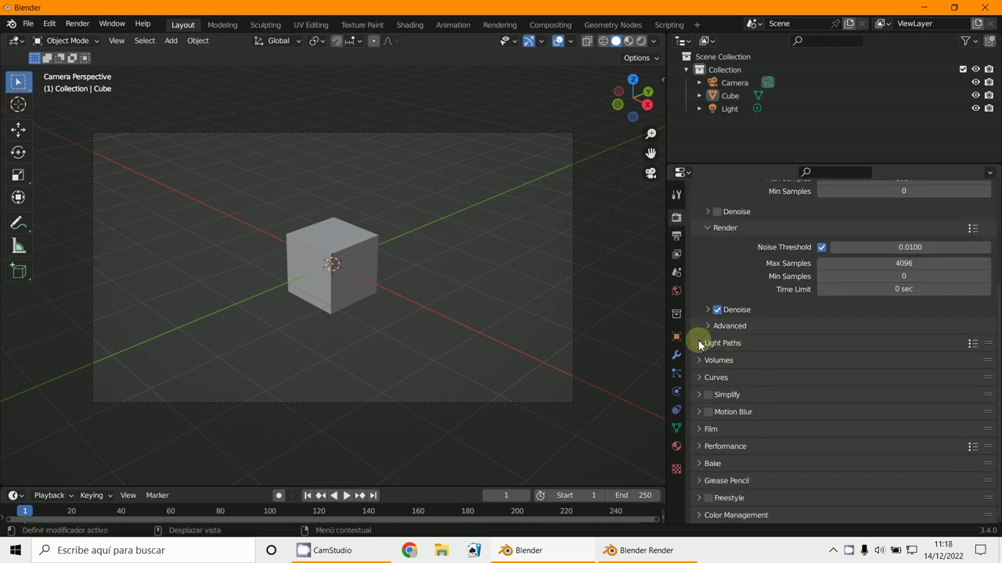
{"action": "left_click", "coordinate": [698, 342]}
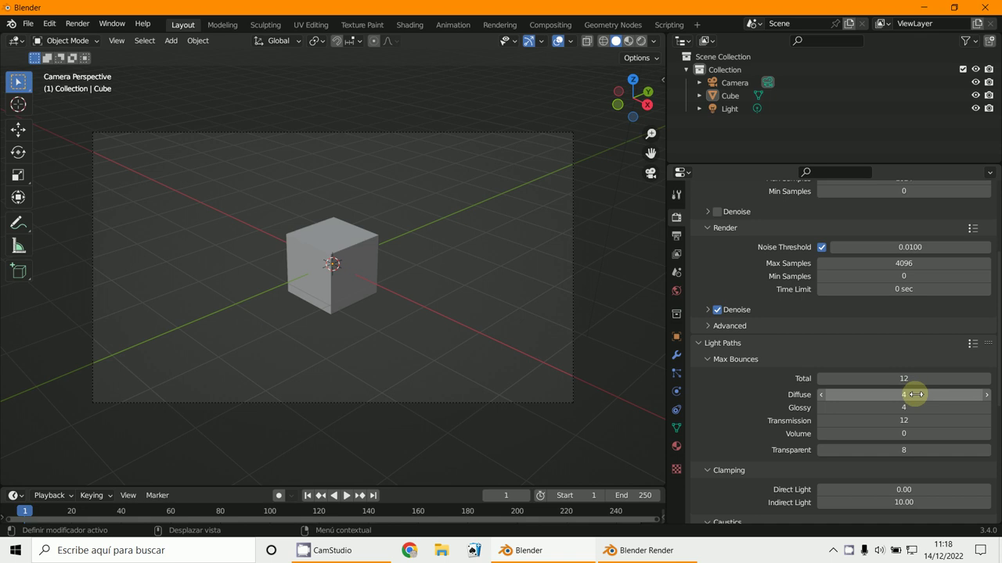
{"action": "mouse_move", "coordinate": [996, 354]}
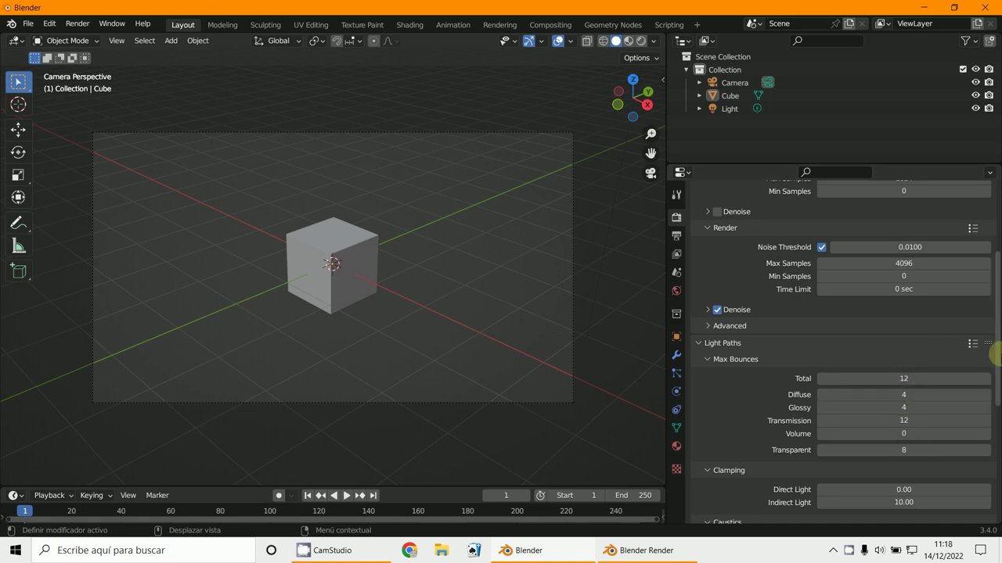
{"action": "left_click", "coordinate": [972, 343]}
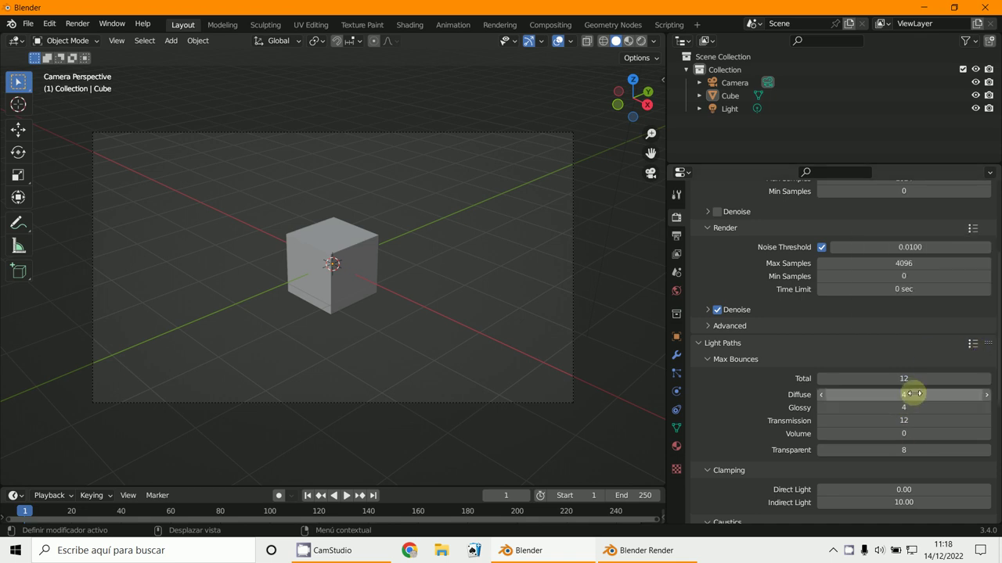
{"action": "left_click", "coordinate": [970, 344]}
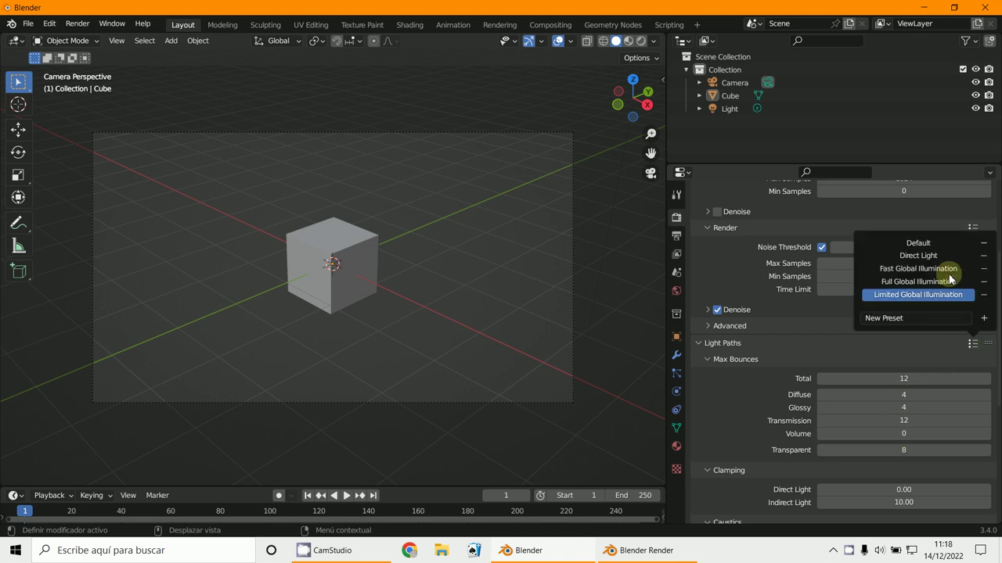
{"action": "left_click", "coordinate": [940, 256]}
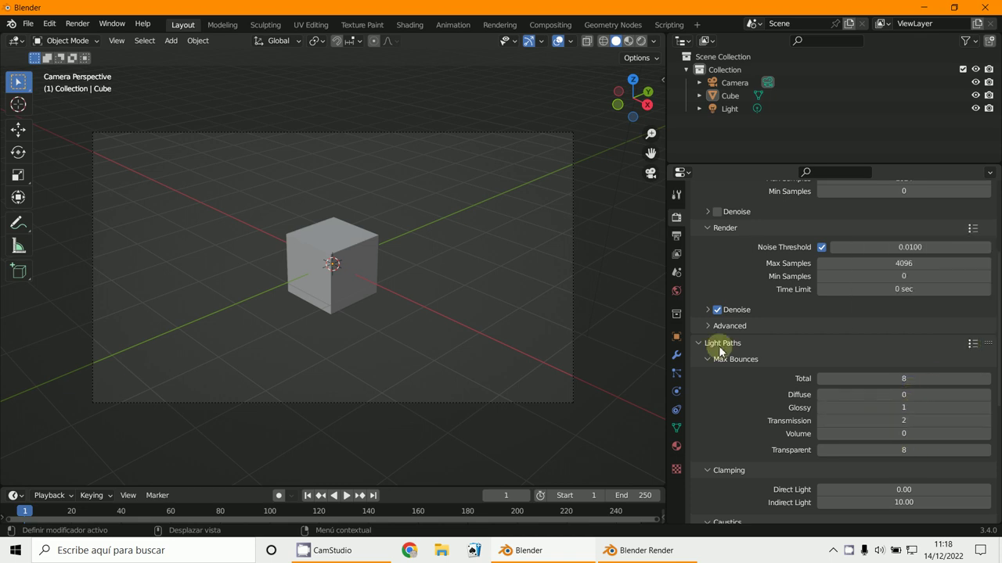
Step: Test-render the cube with the Direct Light bounces, then minimize the render
{"action": "key", "text": "F12"}
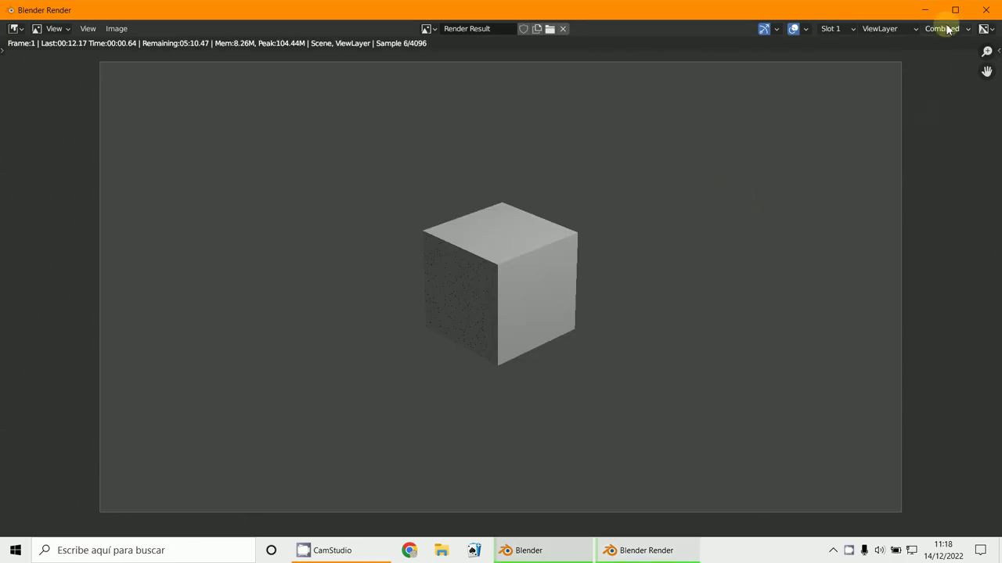
{"action": "left_click", "coordinate": [920, 7]}
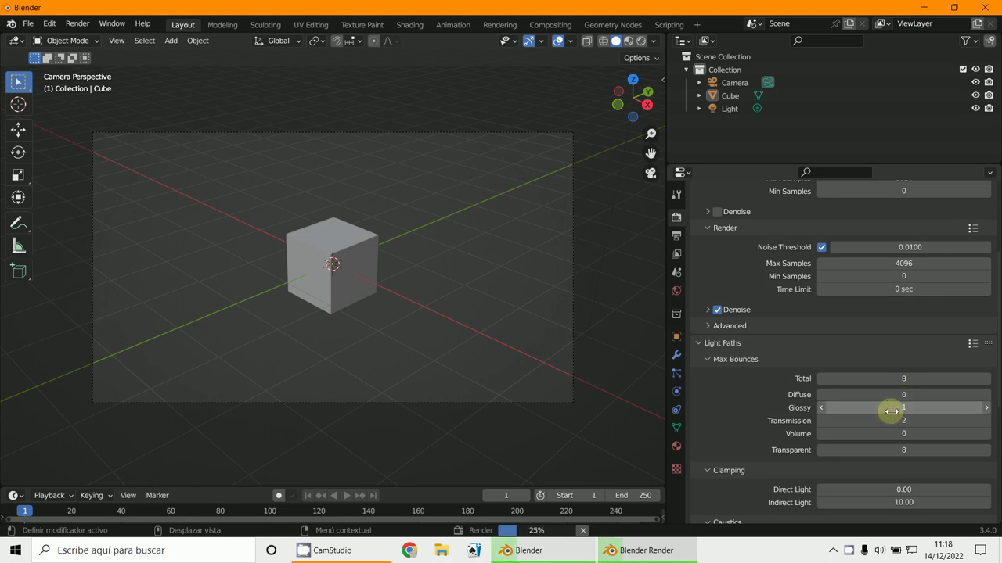
{"action": "left_click", "coordinate": [970, 344]}
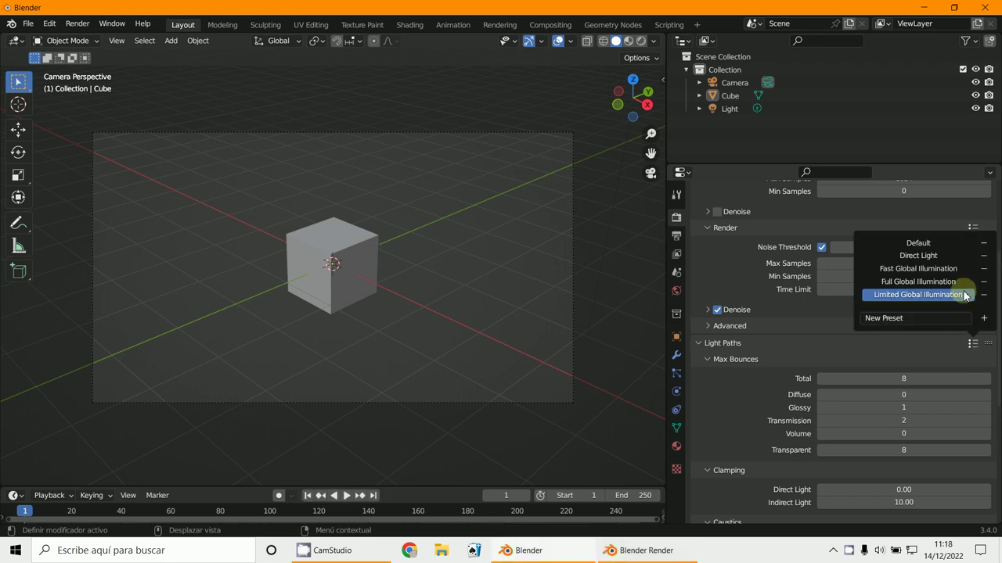
Step: Try Limited Global Illumination, then settle on Full Global Illumination with all bounces at 32
{"action": "left_click", "coordinate": [905, 283]}
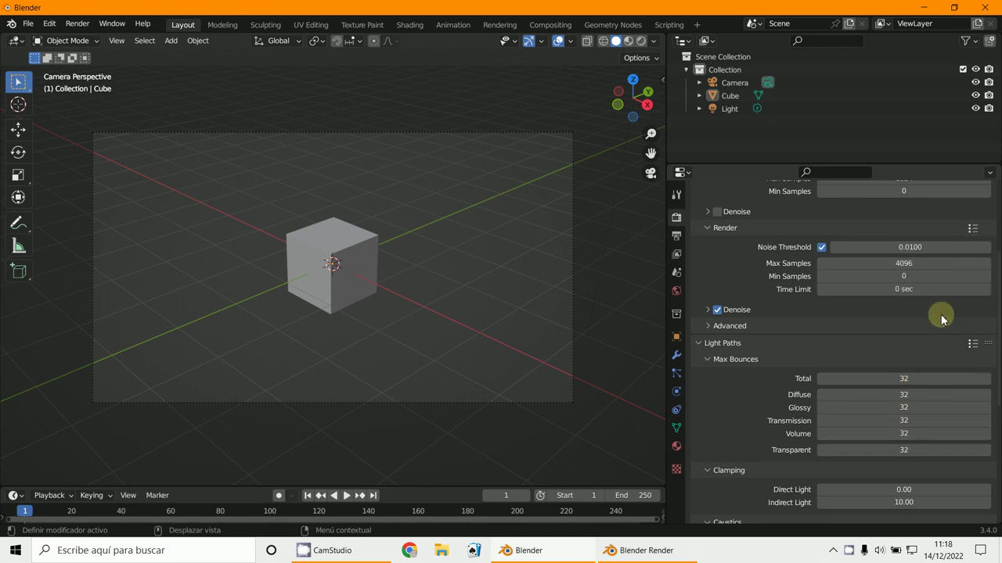
{"action": "left_click", "coordinate": [970, 340]}
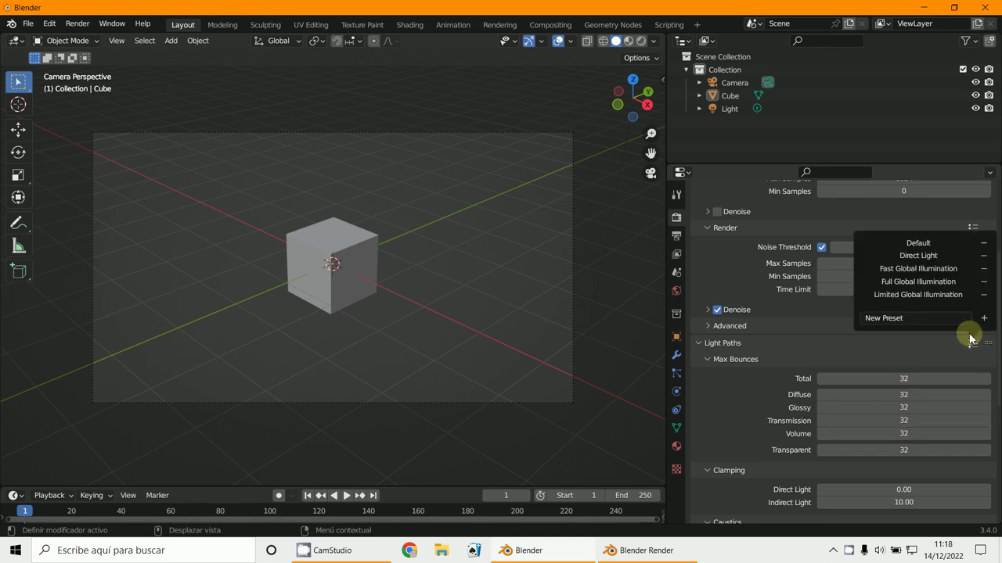
{"action": "left_click", "coordinate": [918, 295]}
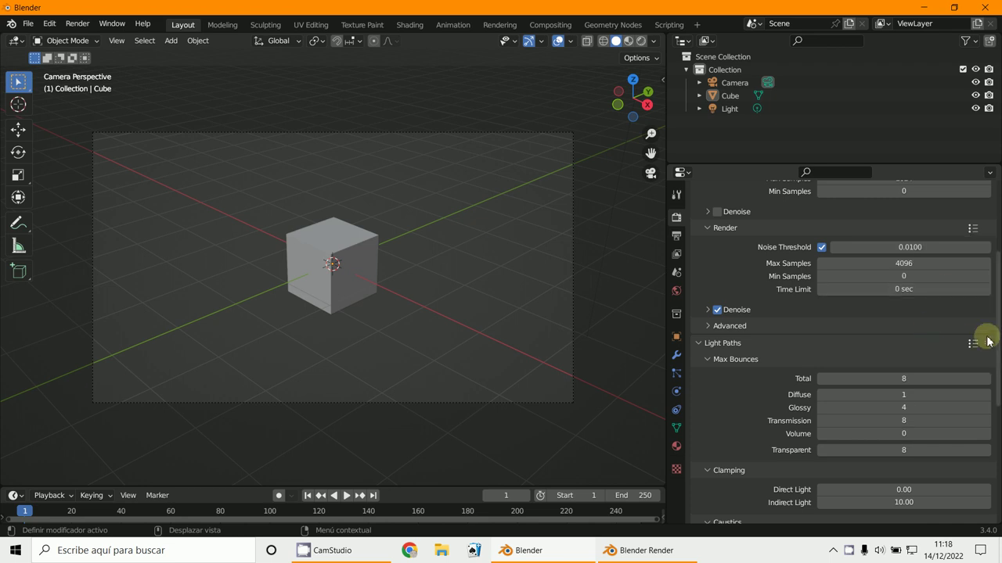
{"action": "left_click", "coordinate": [973, 343]}
{"action": "left_click", "coordinate": [933, 288]}
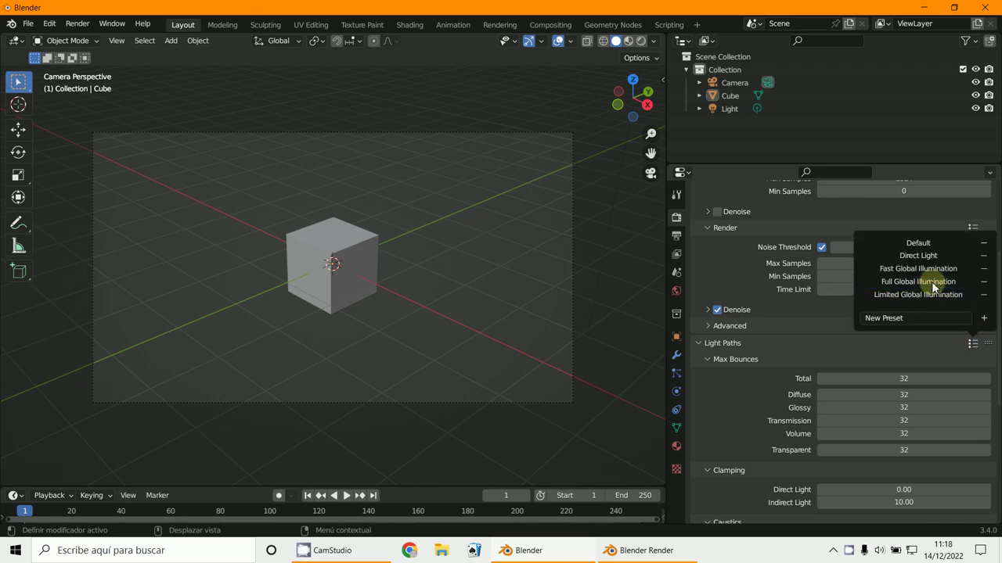
{"action": "left_click", "coordinate": [914, 270]}
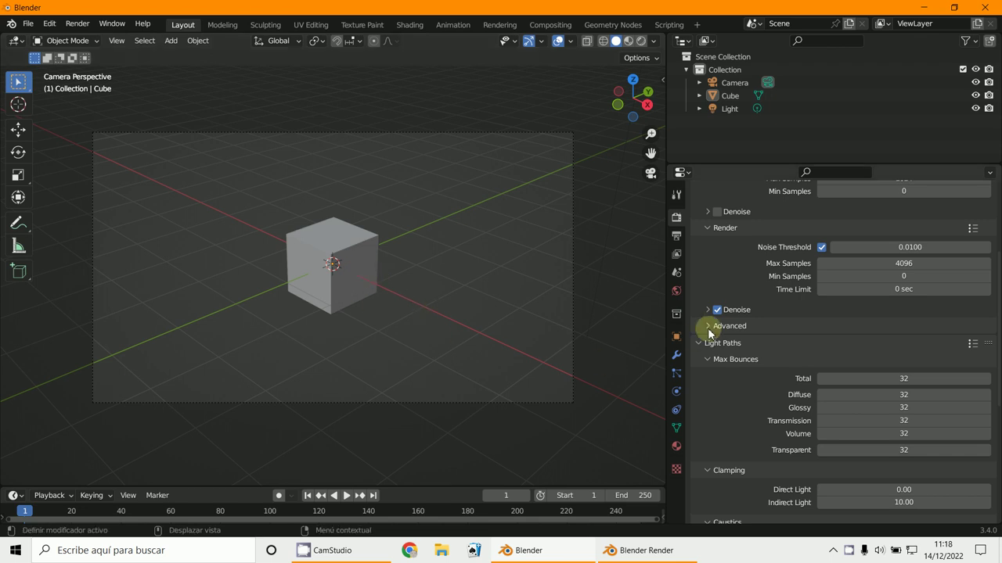
{"action": "left_click", "coordinate": [676, 235]}
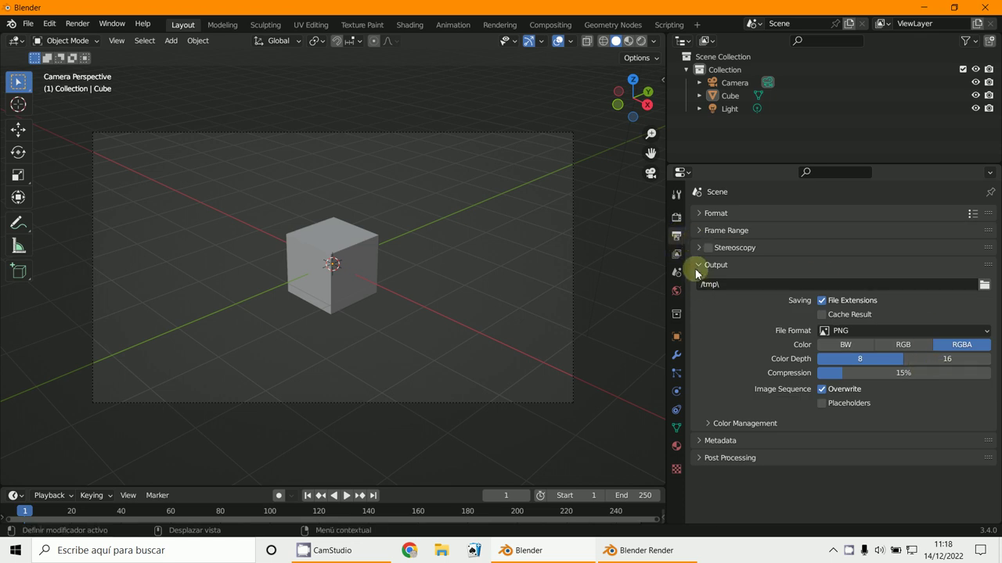
Step: Check the Format resolution presets, then open World properties showing Background at strength 1.000
{"action": "left_click", "coordinate": [676, 222]}
{"action": "left_click", "coordinate": [675, 234]}
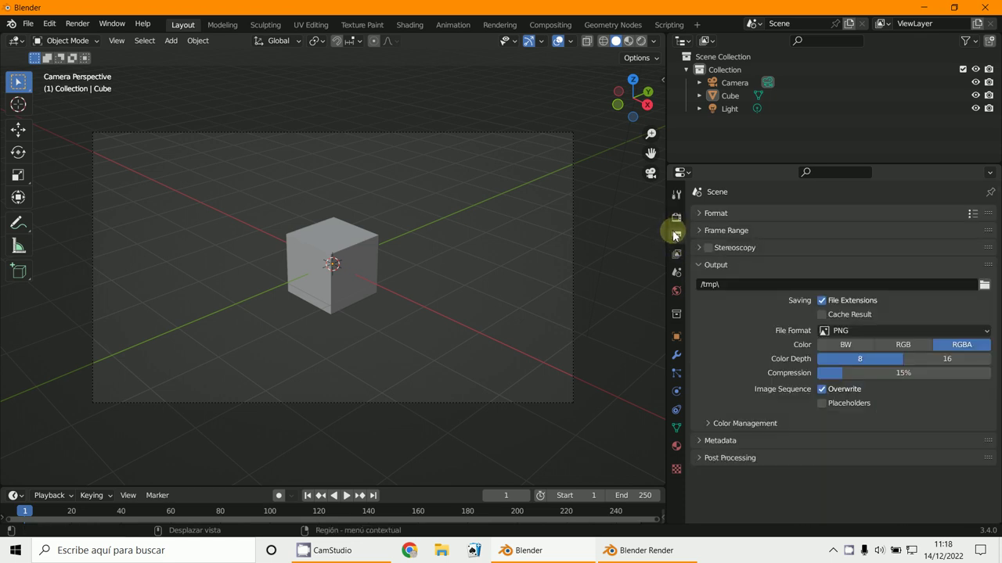
{"action": "left_click", "coordinate": [696, 213]}
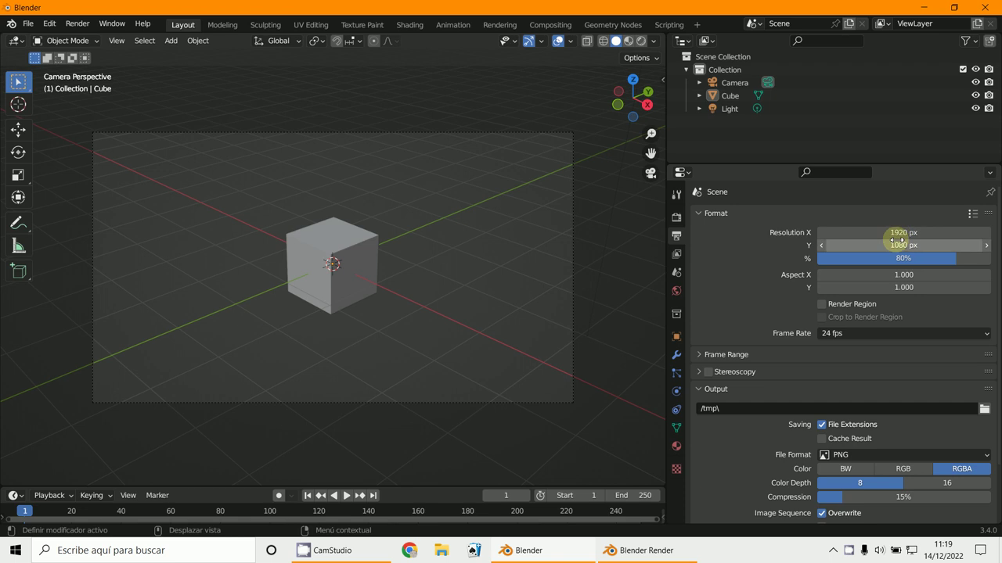
{"action": "left_click", "coordinate": [972, 214]}
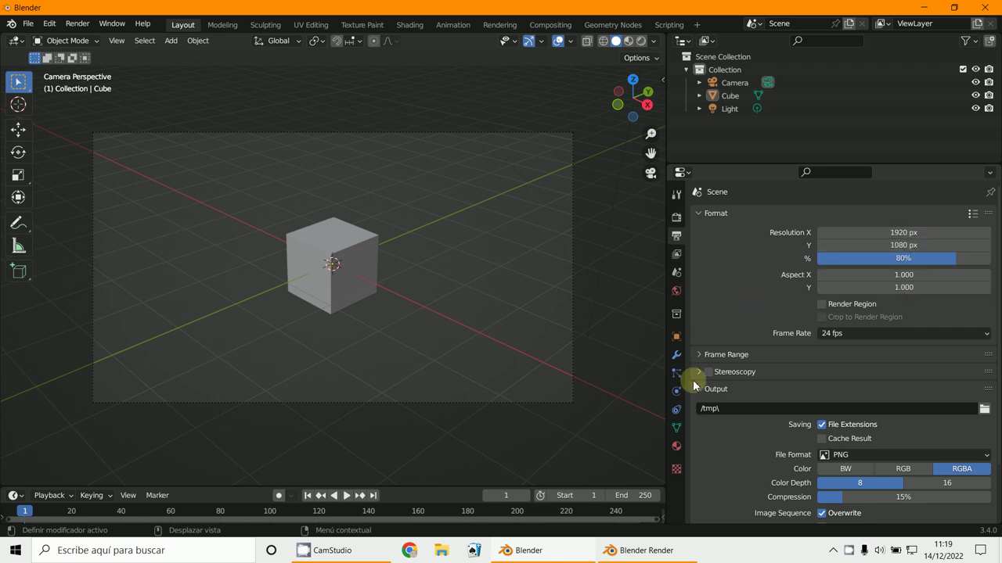
{"action": "left_click", "coordinate": [677, 291]}
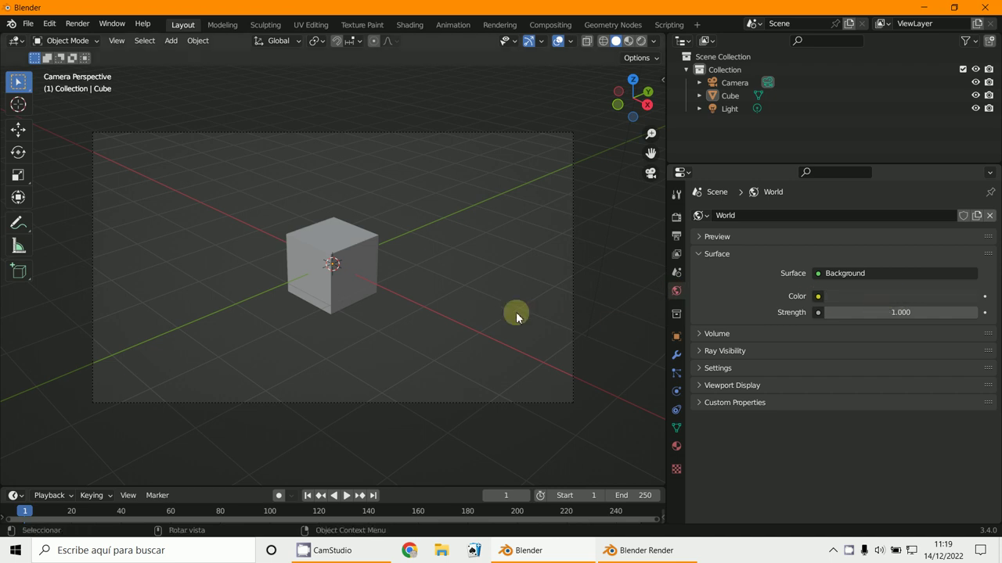
Step: Render a preview, then set the world colour to light blue at about 0.5 brightness
{"action": "key", "text": "F12"}
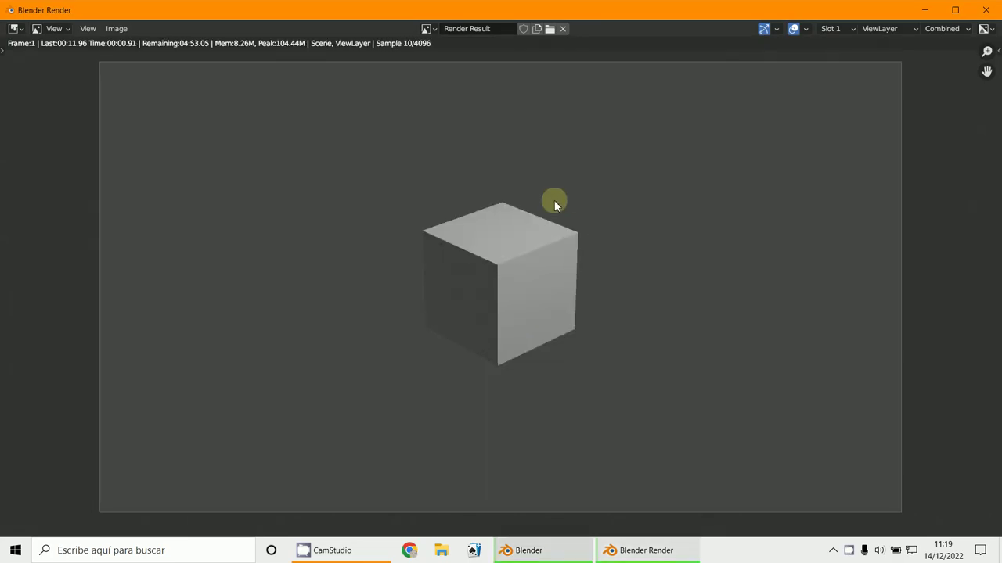
{"action": "left_click", "coordinate": [924, 9]}
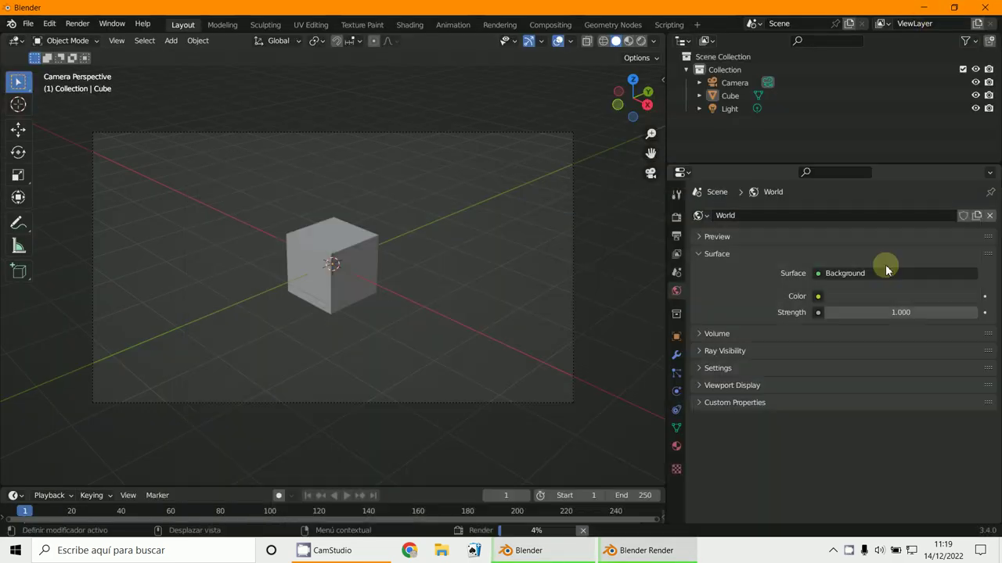
{"action": "left_click", "coordinate": [901, 296]}
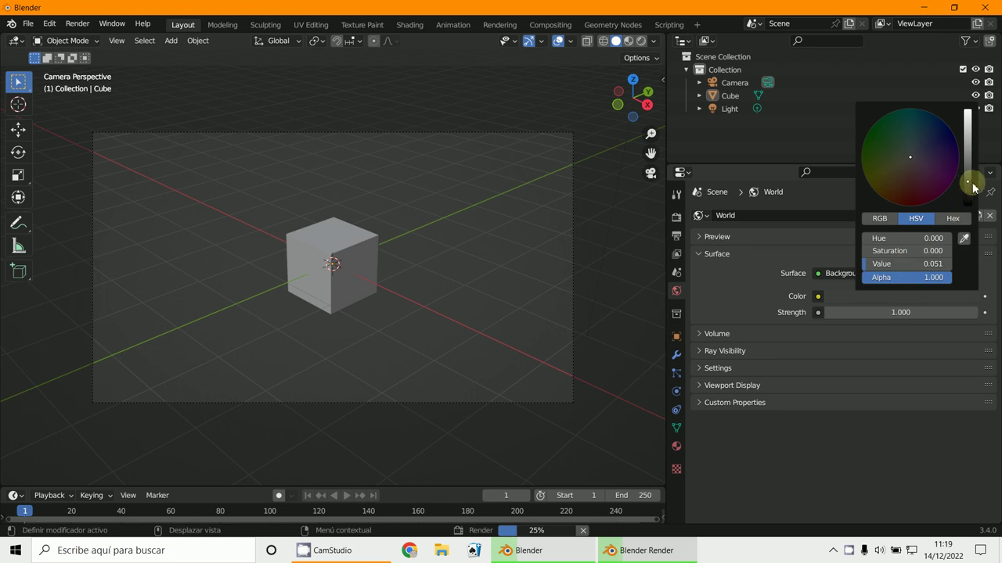
{"action": "left_click_drag", "start_coordinate": [970, 179], "coordinate": [967, 131]}
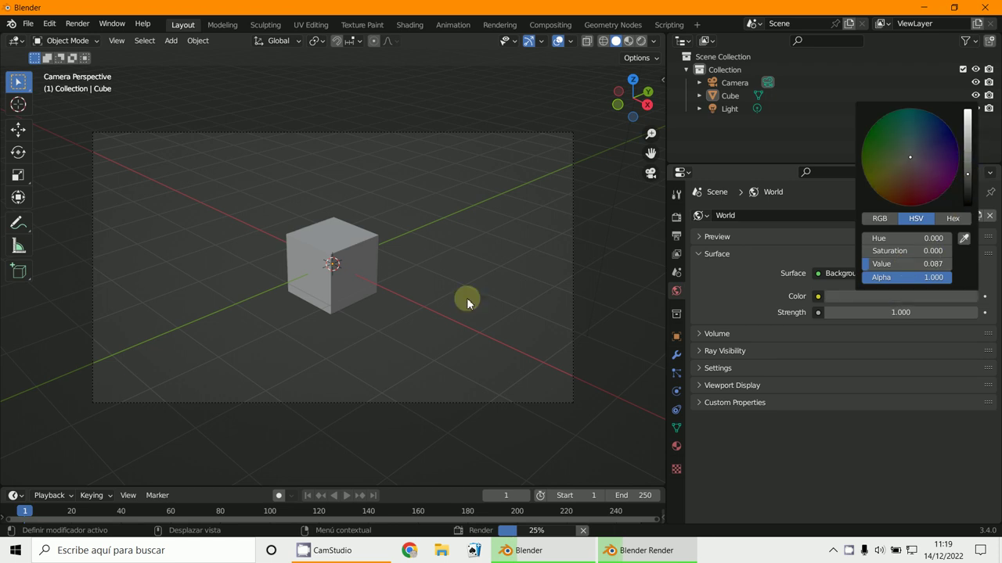
{"action": "left_click", "coordinate": [919, 151]}
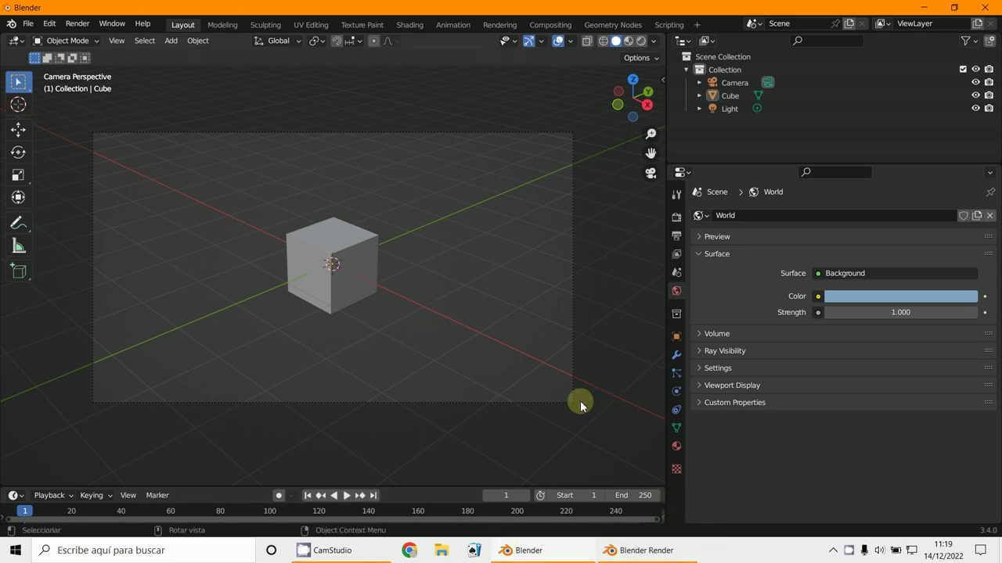
Step: Re-render the cube against the new light-blue world background
{"action": "left_click", "coordinate": [348, 295]}
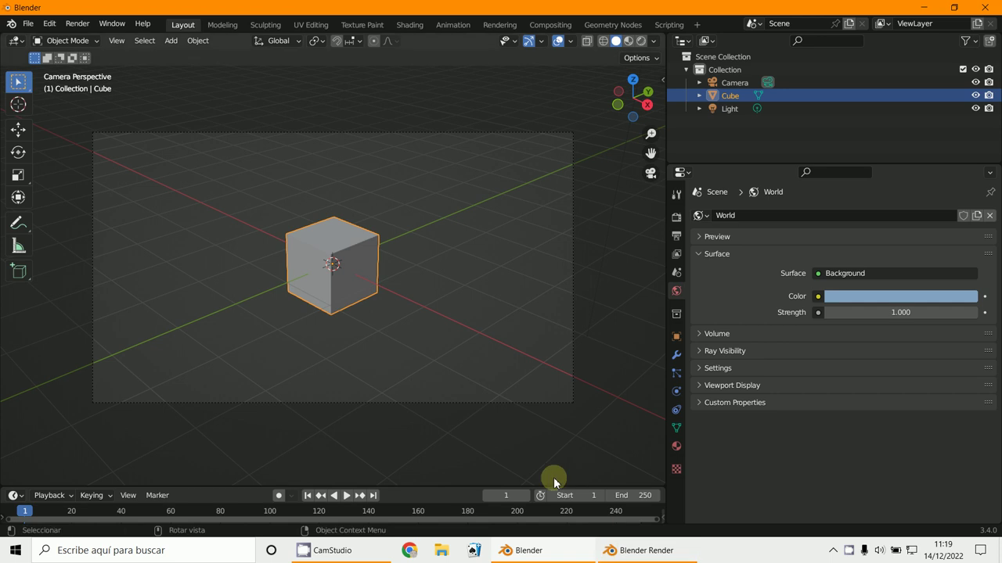
{"action": "left_click", "coordinate": [505, 429]}
{"action": "key", "text": "F12"}
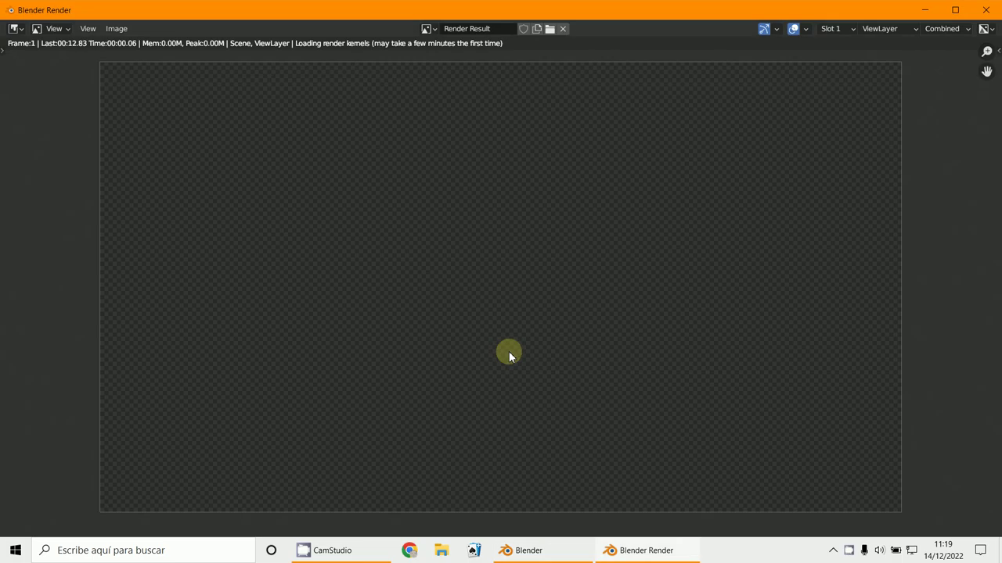
{"action": "left_click", "coordinate": [925, 10]}
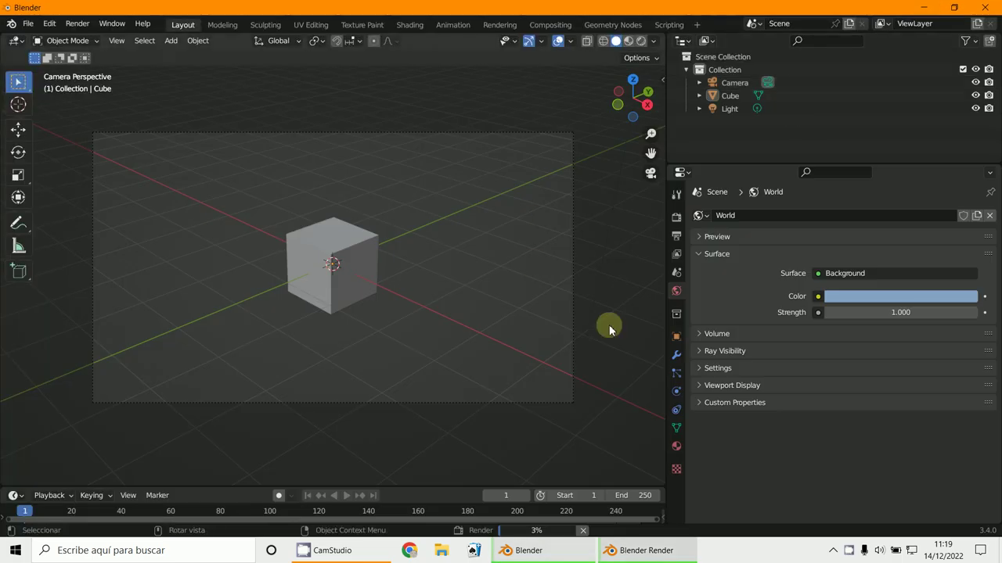
{"action": "right_click", "coordinate": [296, 260]}
Step: Select the cube and show its Material properties
{"action": "left_click", "coordinate": [356, 247]}
{"action": "right_click", "coordinate": [356, 246]}
{"action": "right_click", "coordinate": [356, 246]}
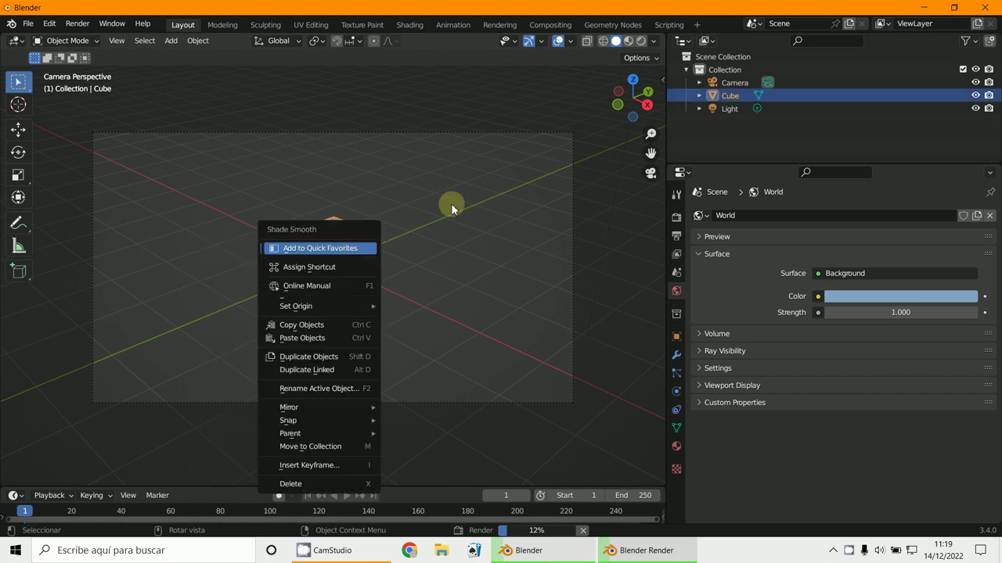
{"action": "left_click", "coordinate": [678, 446]}
{"action": "scroll", "coordinate": [824, 404], "scroll_direction": "down", "scroll_amount": 3}
{"action": "scroll", "coordinate": [822, 405], "scroll_direction": "down", "scroll_amount": 1}
{"action": "scroll", "coordinate": [829, 391], "scroll_direction": "up", "scroll_amount": 4}
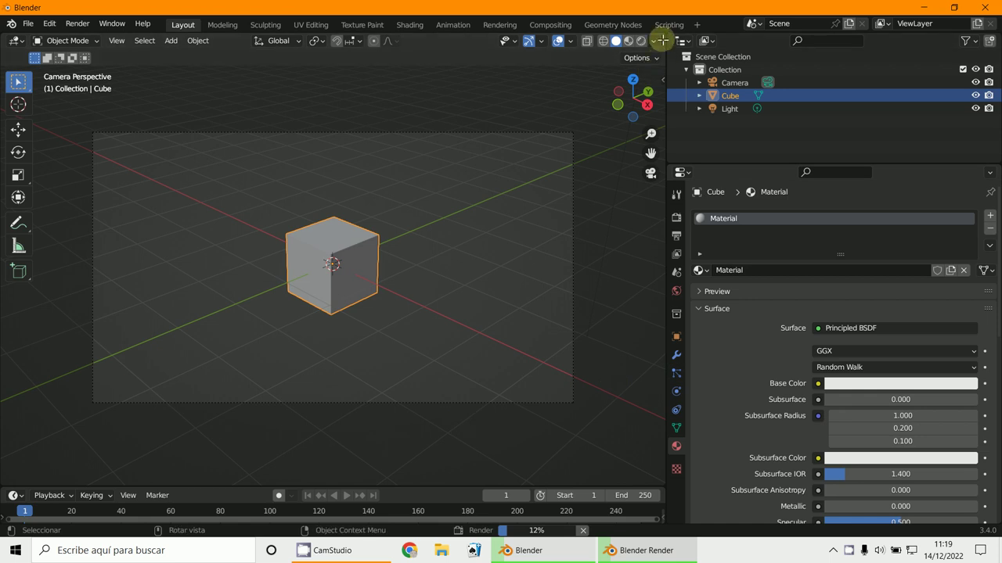
Step: Split the 3D view and make the lower area a Shader Editor, sidebar hidden, zoomed on the nodes
{"action": "mouse_move", "coordinate": [662, 47]}
{"action": "left_mouse_down"}
{"action": "mouse_move", "coordinate": [625, 315]}
{"action": "mouse_move", "coordinate": [599, 335]}
{"action": "left_mouse_up"}
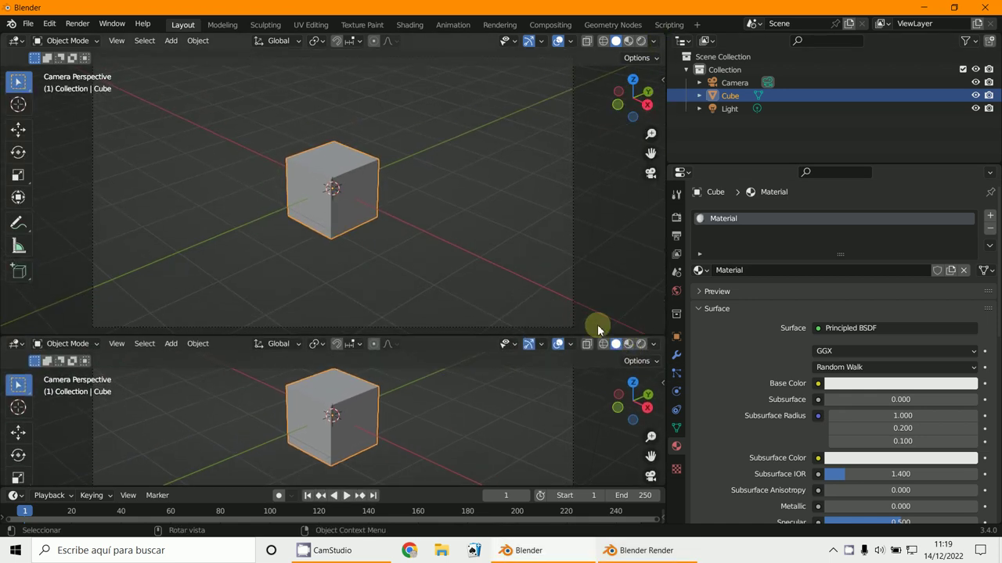
{"action": "left_click", "coordinate": [12, 345]}
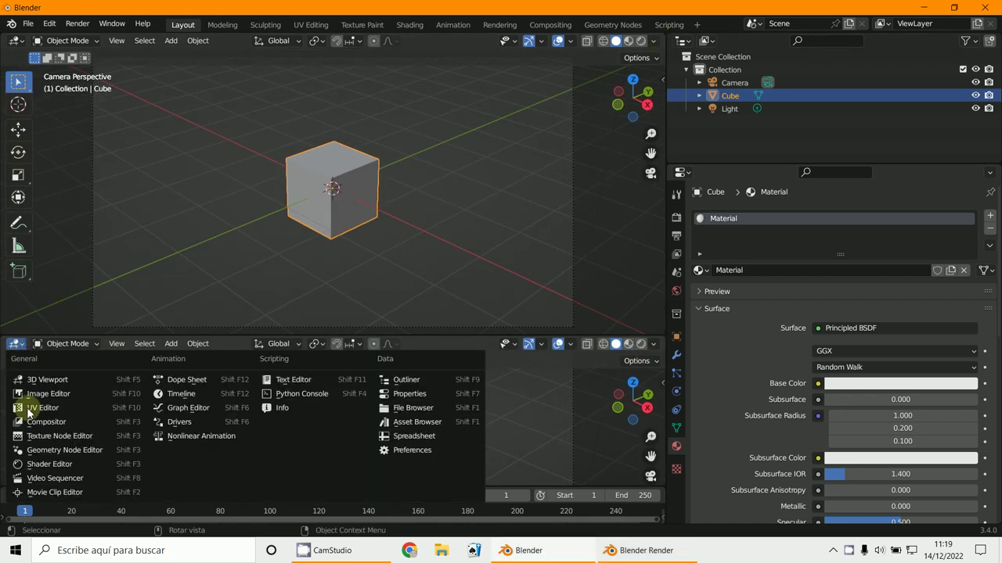
{"action": "left_click", "coordinate": [49, 464]}
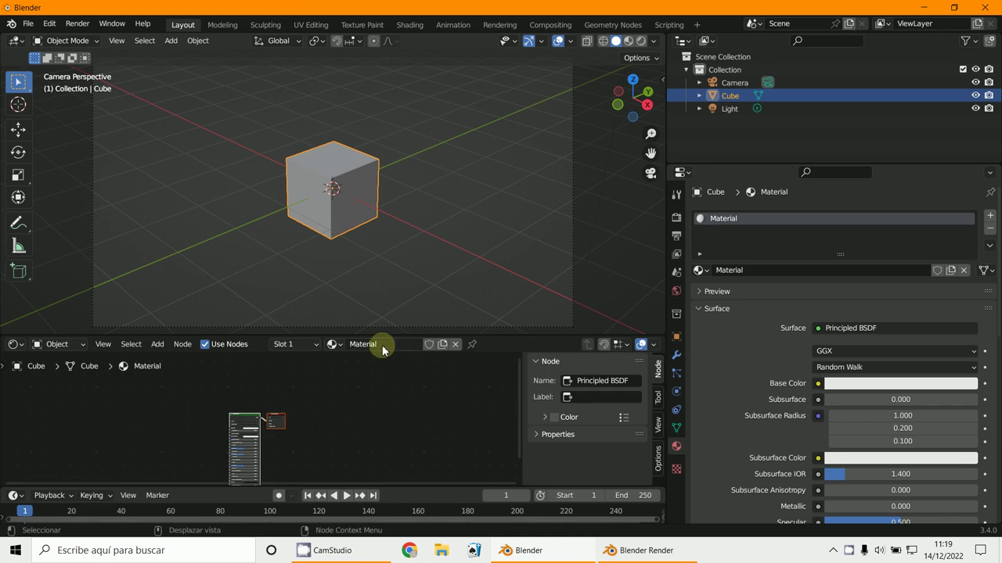
{"action": "left_click_drag", "start_coordinate": [390, 338], "coordinate": [403, 284]}
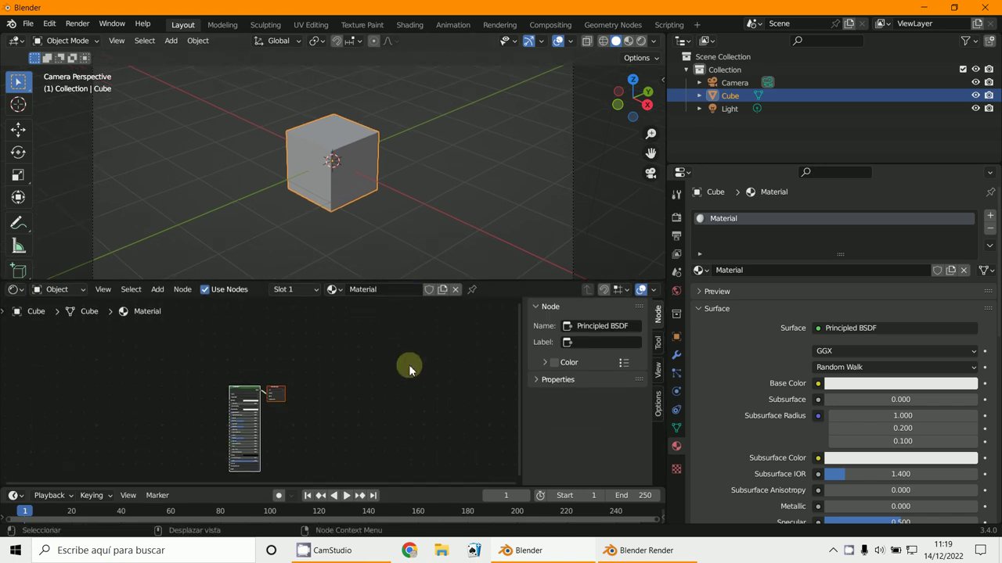
{"action": "key", "text": "n"}
{"action": "scroll", "coordinate": [414, 389], "scroll_direction": "up", "scroll_amount": 2}
{"action": "scroll", "coordinate": [438, 399], "scroll_direction": "up", "scroll_amount": 2}
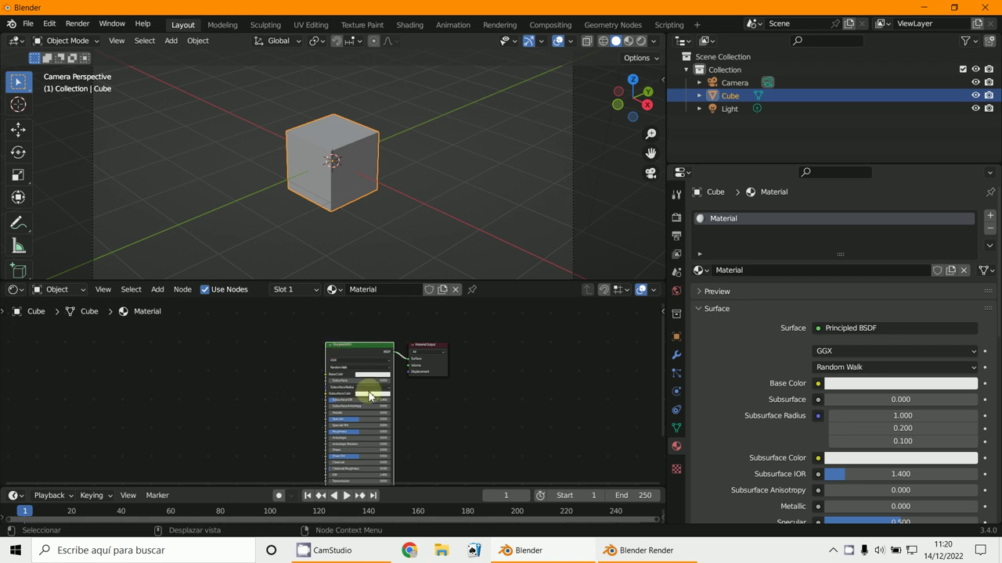
{"action": "scroll", "coordinate": [368, 383], "scroll_direction": "up", "scroll_amount": 1}
{"action": "scroll", "coordinate": [377, 389], "scroll_direction": "up", "scroll_amount": 1}
Step: Set the Principled BSDF base colour to orange and collapse the Surface and Displacement panels
{"action": "left_click", "coordinate": [383, 368]}
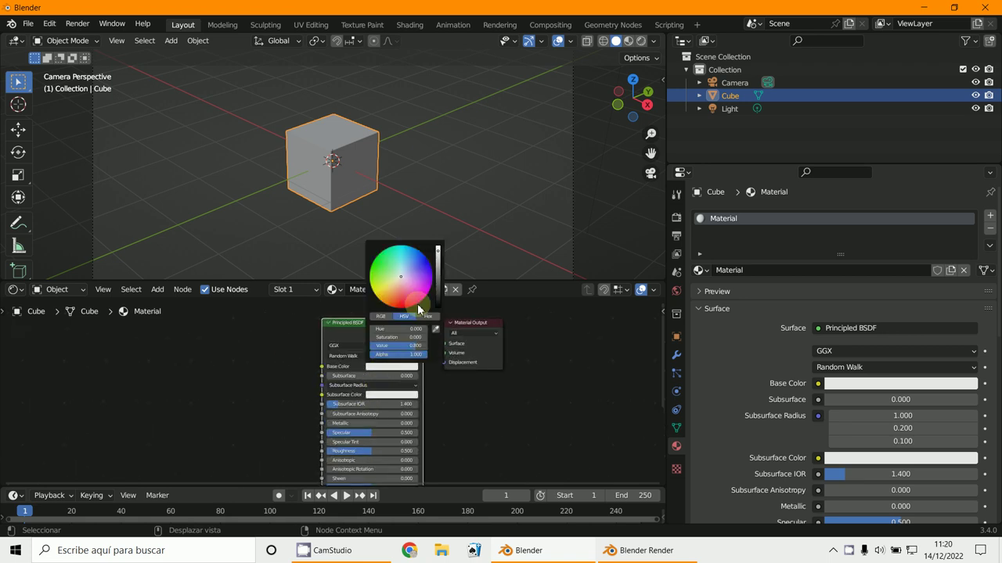
{"action": "left_click", "coordinate": [395, 299]}
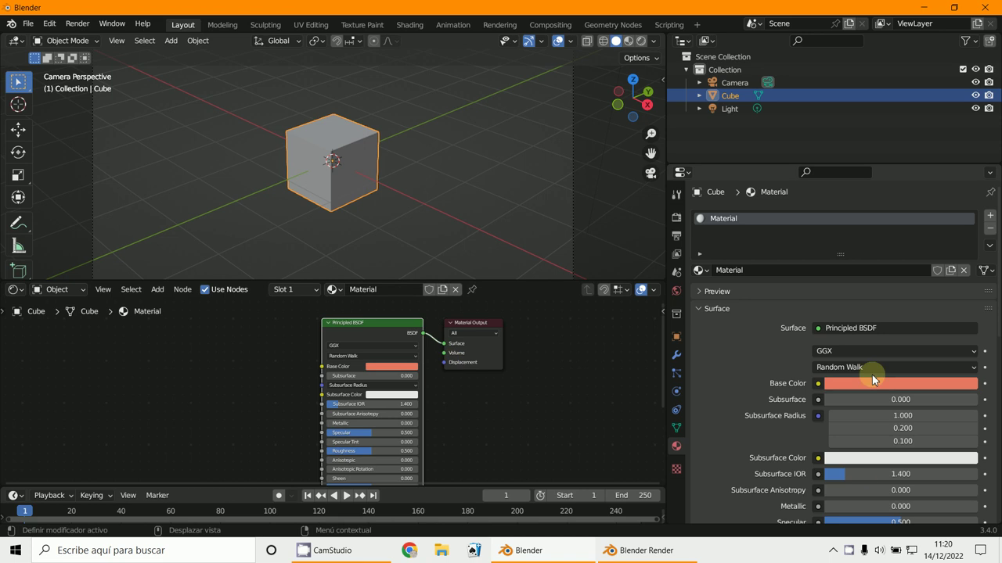
{"action": "left_click", "coordinate": [697, 310]}
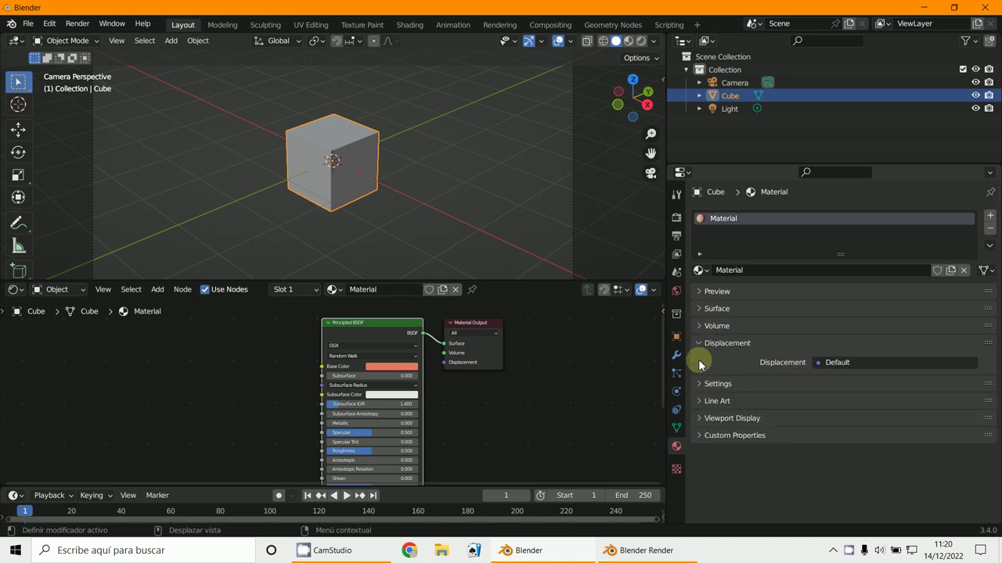
{"action": "left_click", "coordinate": [698, 344]}
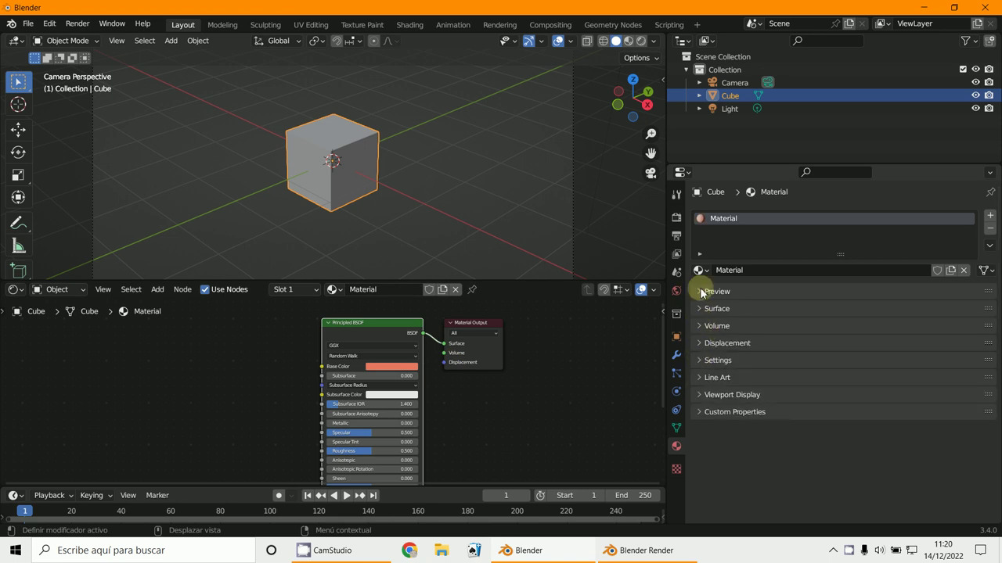
Step: Move Preview to the bottom and Viewport Display to the top, then expand Viewport Display
{"action": "left_click_drag", "start_coordinate": [987, 291], "coordinate": [986, 418]}
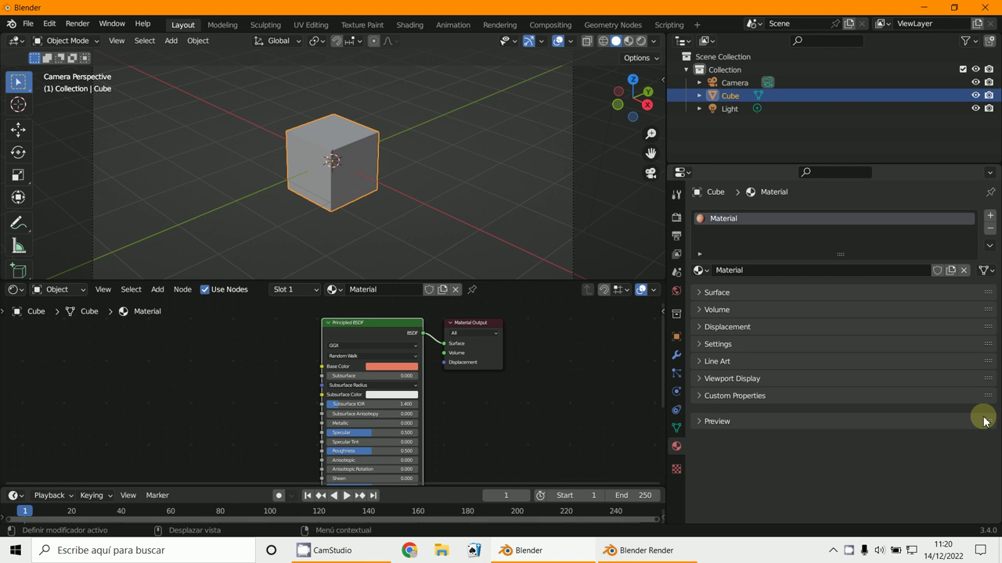
{"action": "left_click", "coordinate": [700, 292]}
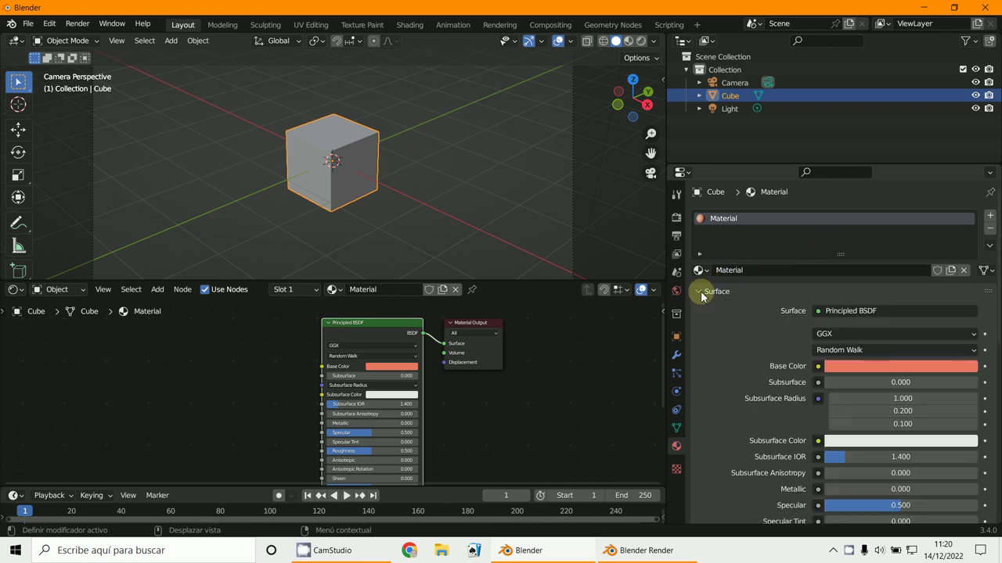
{"action": "left_click", "coordinate": [701, 294]}
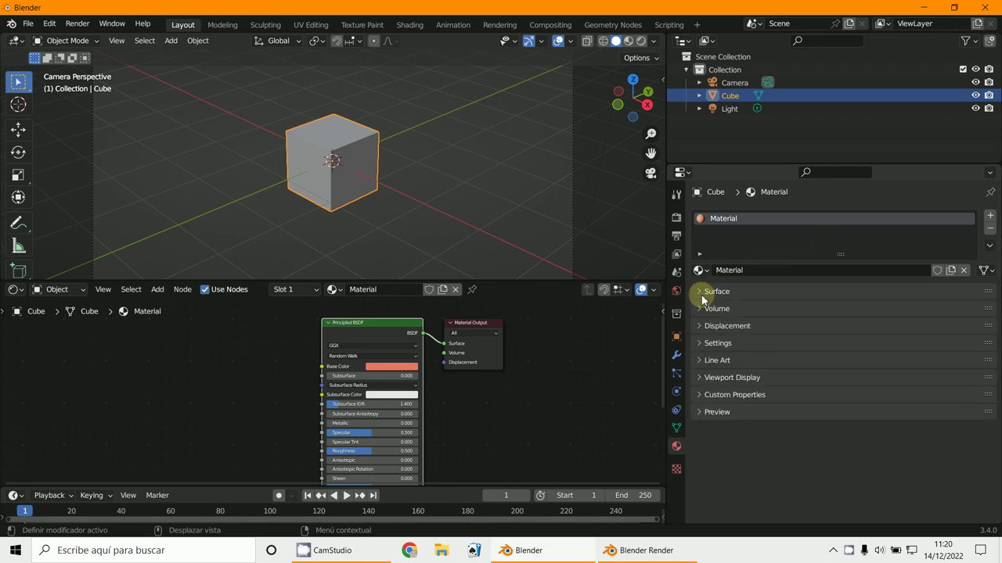
{"action": "left_click", "coordinate": [699, 380]}
{"action": "left_click", "coordinate": [699, 379]}
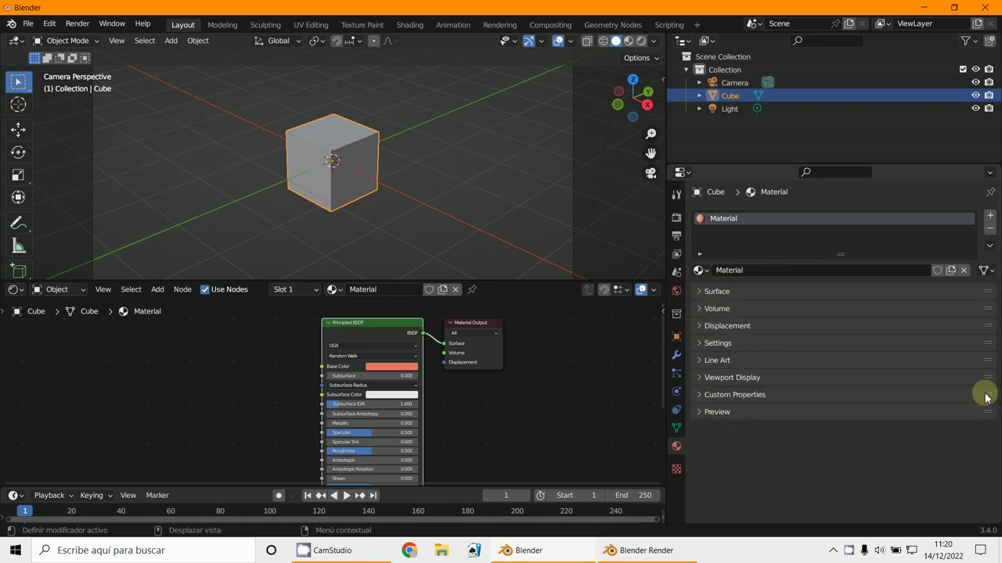
{"action": "left_click_drag", "start_coordinate": [990, 379], "coordinate": [946, 296]}
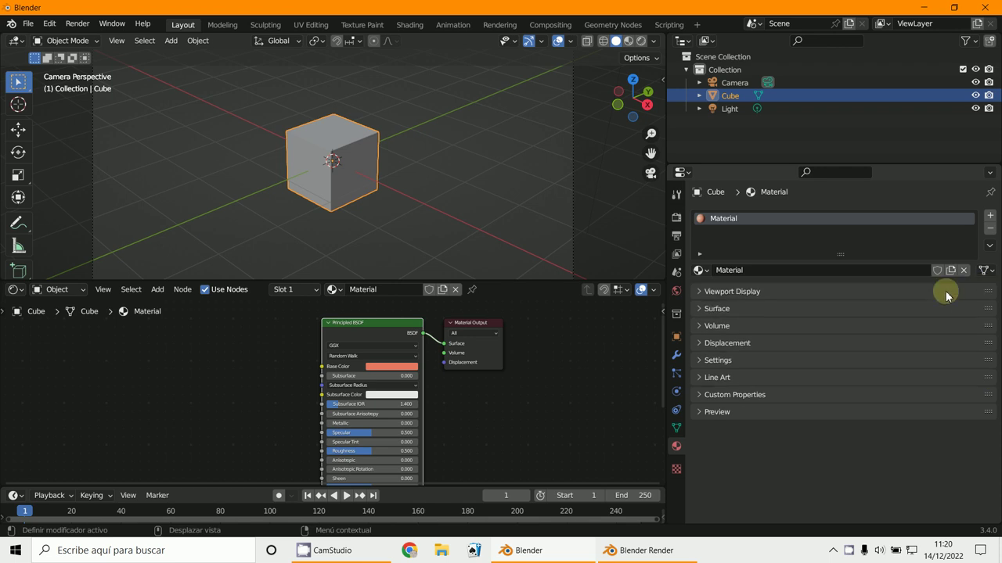
{"action": "left_click", "coordinate": [699, 298]}
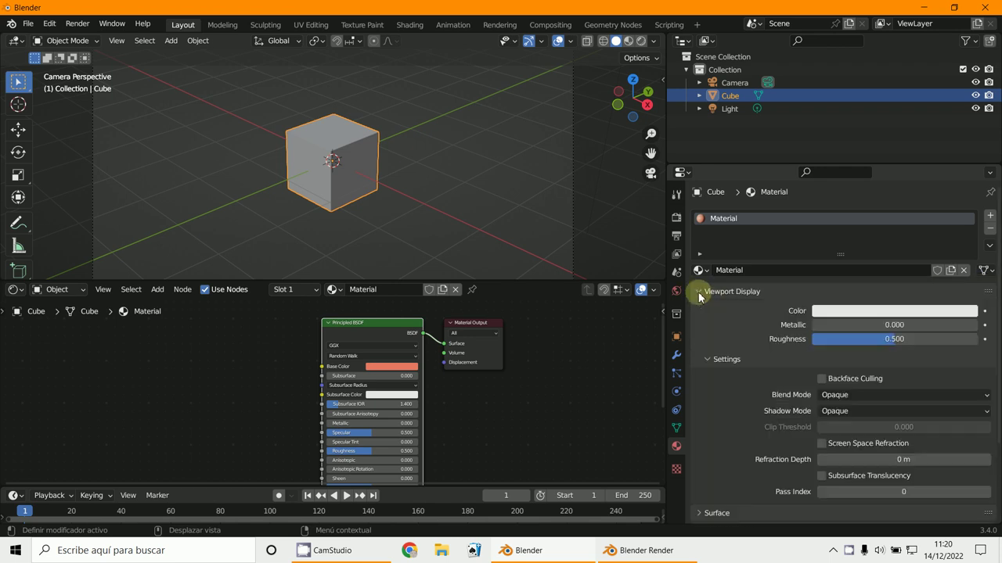
{"action": "left_click", "coordinate": [703, 362]}
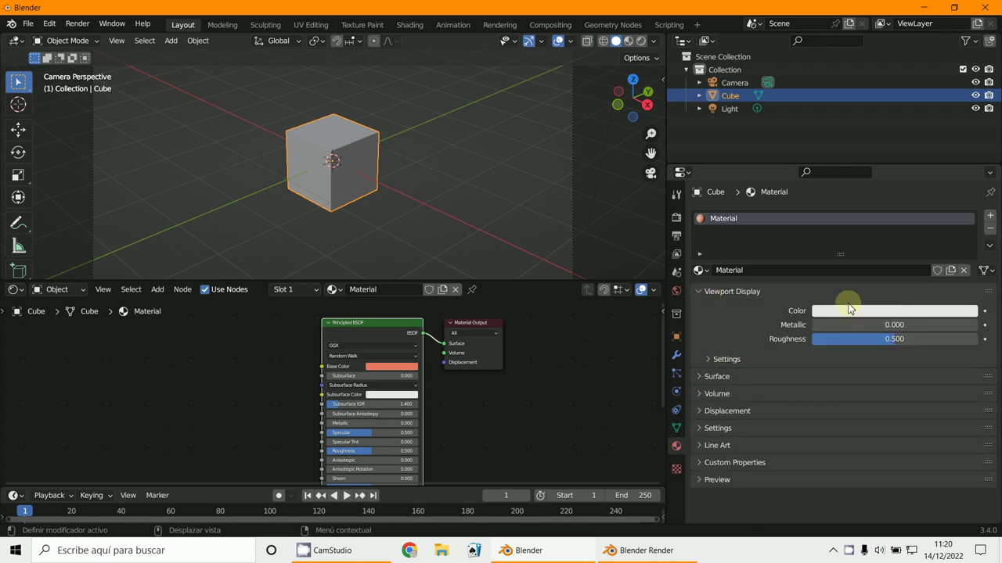
Step: Set the cube's viewport display colour to red
{"action": "left_click", "coordinate": [868, 315]}
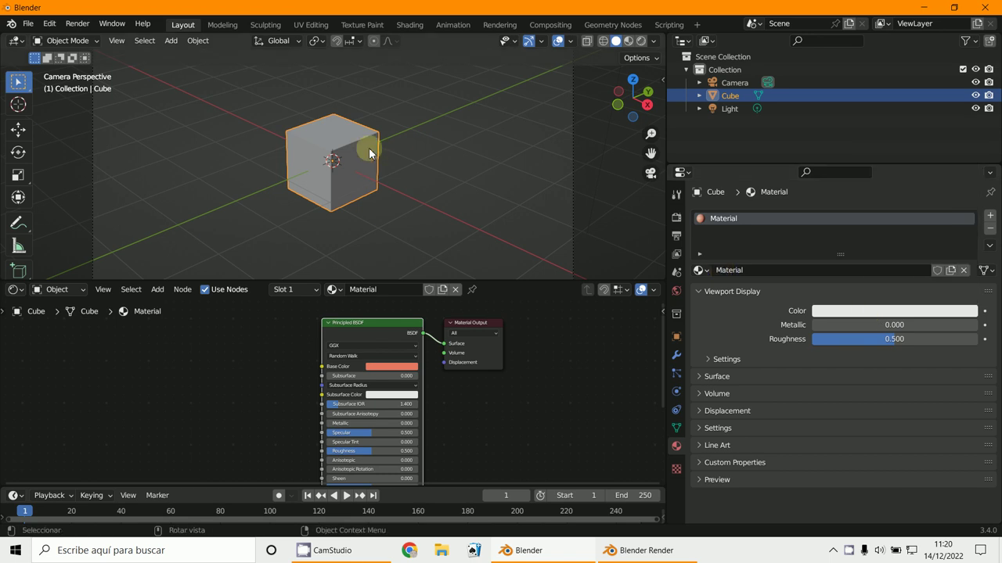
{"action": "left_click", "coordinate": [917, 311]}
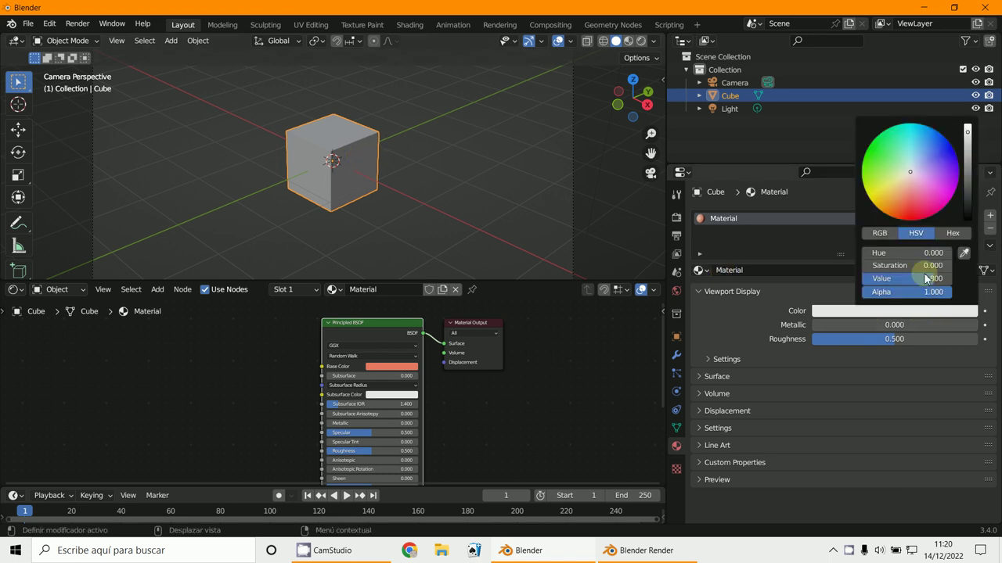
{"action": "left_click", "coordinate": [919, 208]}
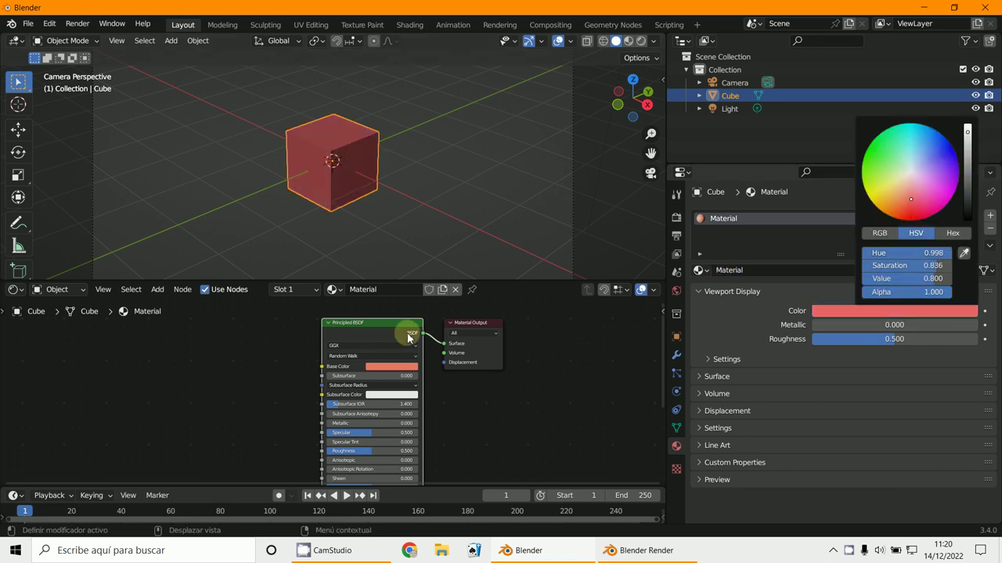
{"action": "left_click", "coordinate": [458, 202]}
Step: Render the scene, minimise the render window, and expand the material's Surface panel
{"action": "key", "text": "F12"}
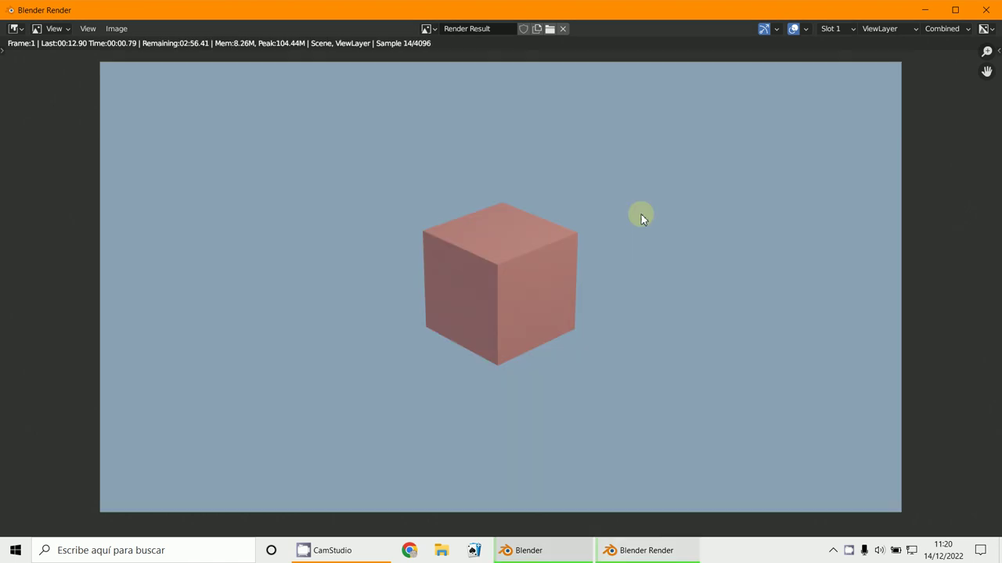
{"action": "left_click", "coordinate": [924, 9]}
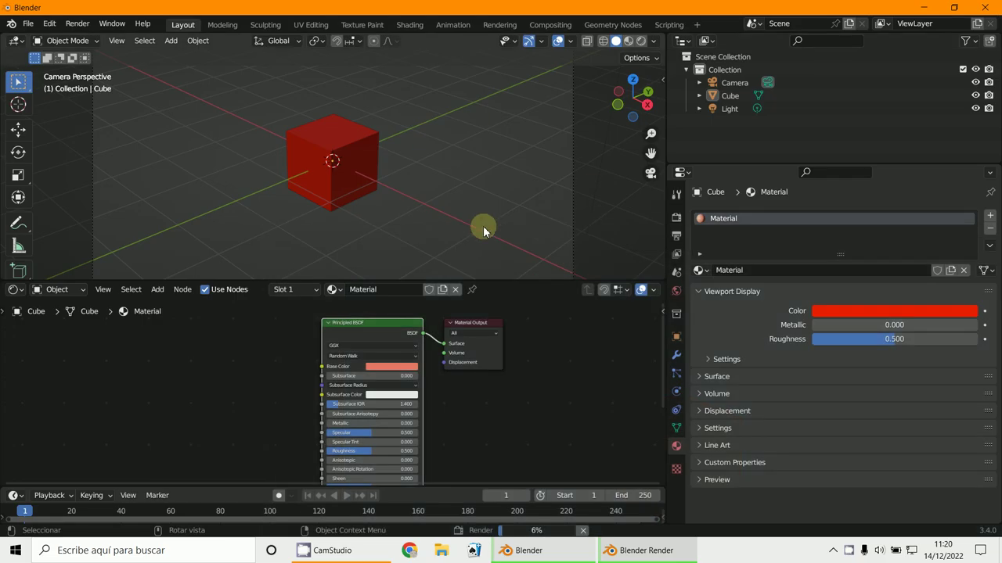
{"action": "left_click", "coordinate": [712, 376]}
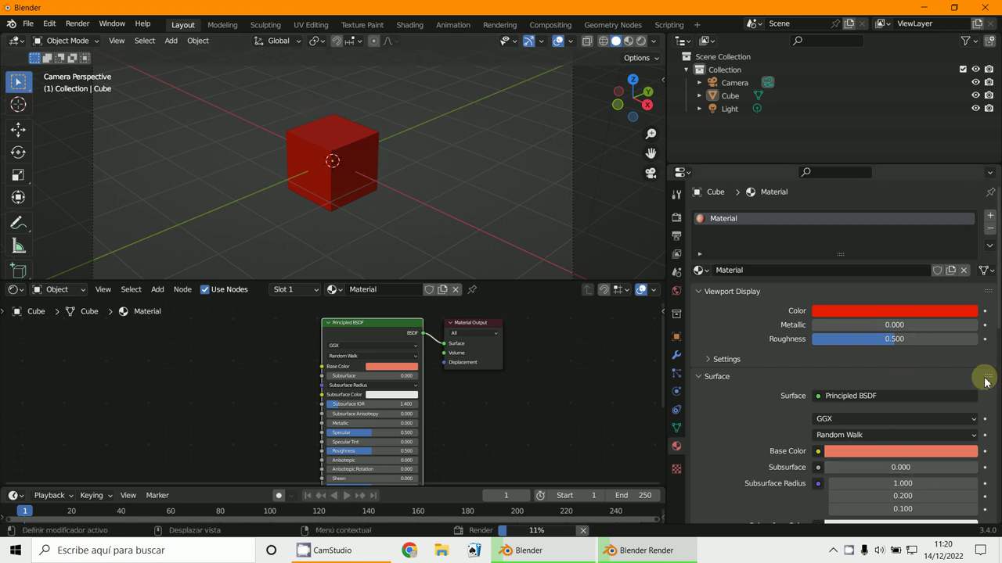
Step: Eyedrop the red Viewport Display colour into the Principled BSDF Base Color, replacing salmon
{"action": "right_click", "coordinate": [939, 446]}
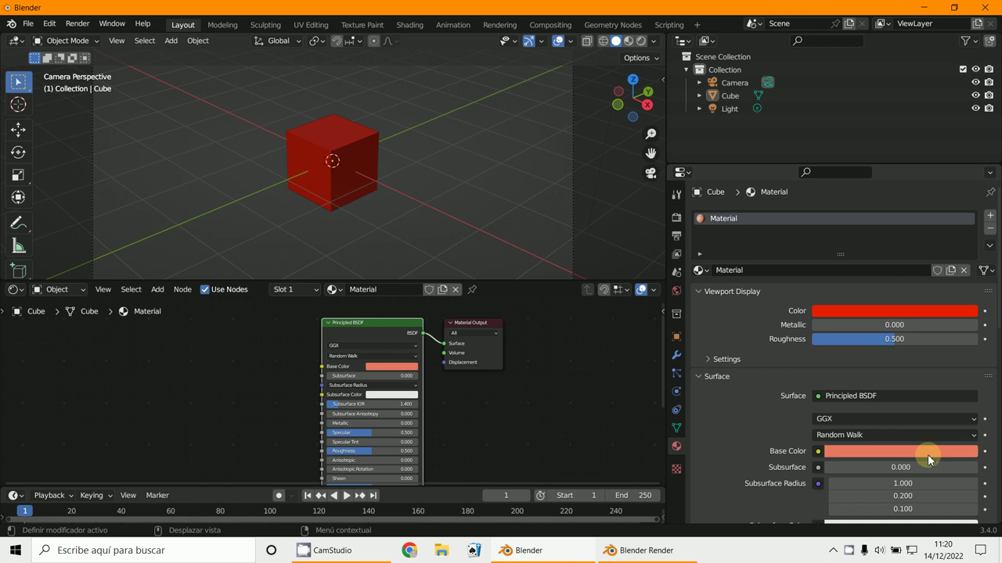
{"action": "left_click", "coordinate": [927, 453]}
{"action": "left_click", "coordinate": [964, 394]}
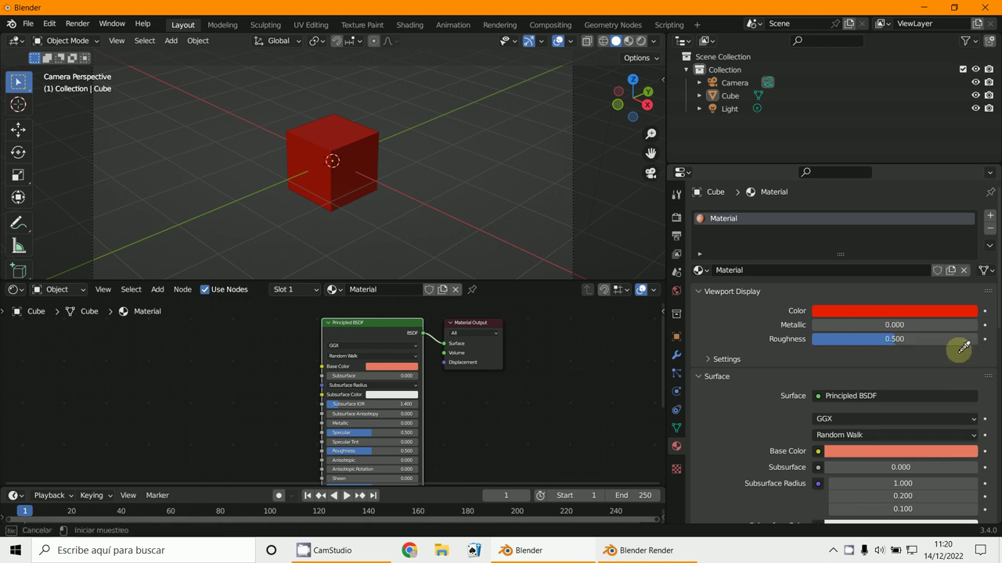
{"action": "left_click", "coordinate": [947, 312]}
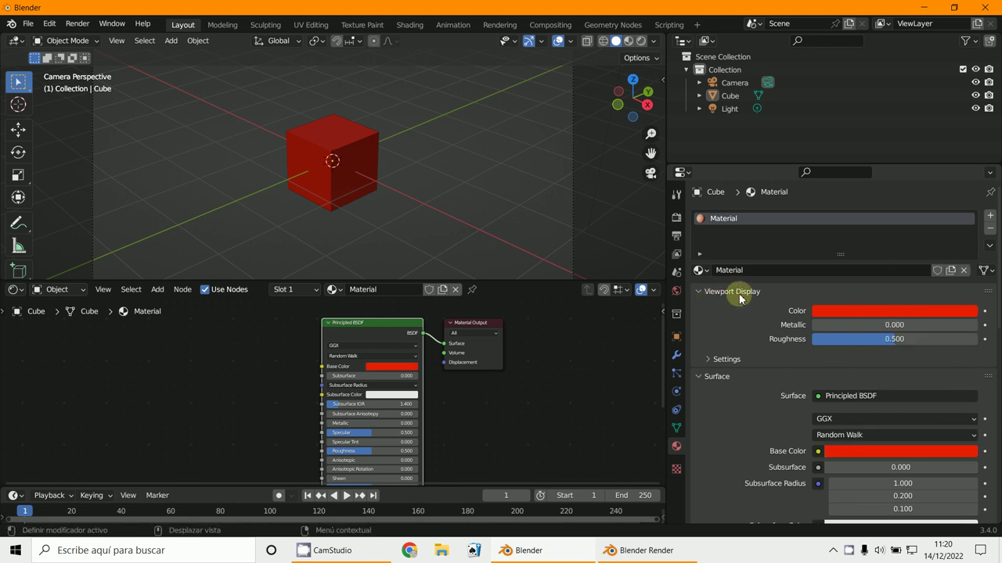
Step: Open the Render properties and switch the viewport to Rendered shading
{"action": "left_click", "coordinate": [677, 219]}
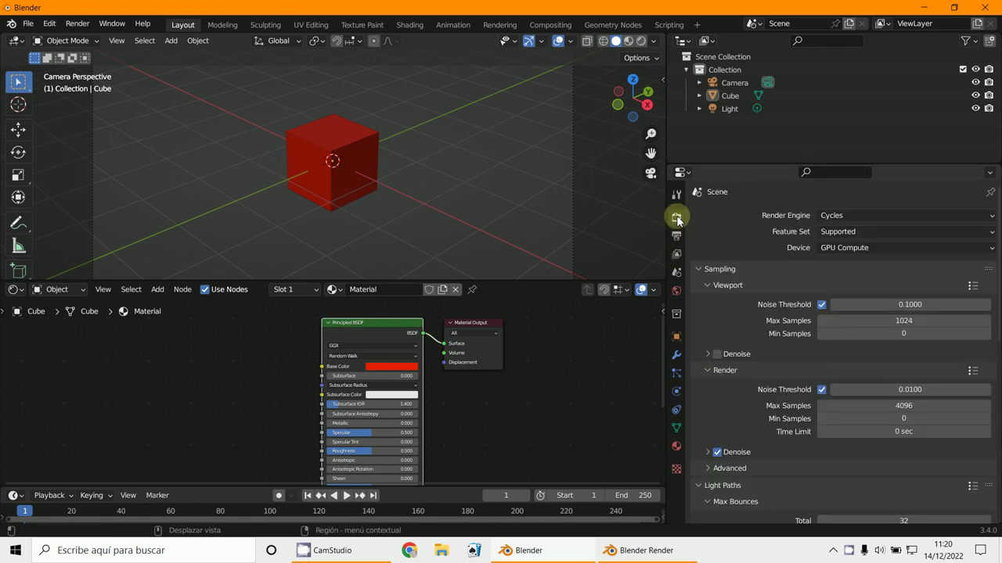
{"action": "scroll", "coordinate": [834, 380], "scroll_direction": "down", "scroll_amount": 3}
{"action": "scroll", "coordinate": [834, 380], "scroll_direction": "up", "scroll_amount": 3}
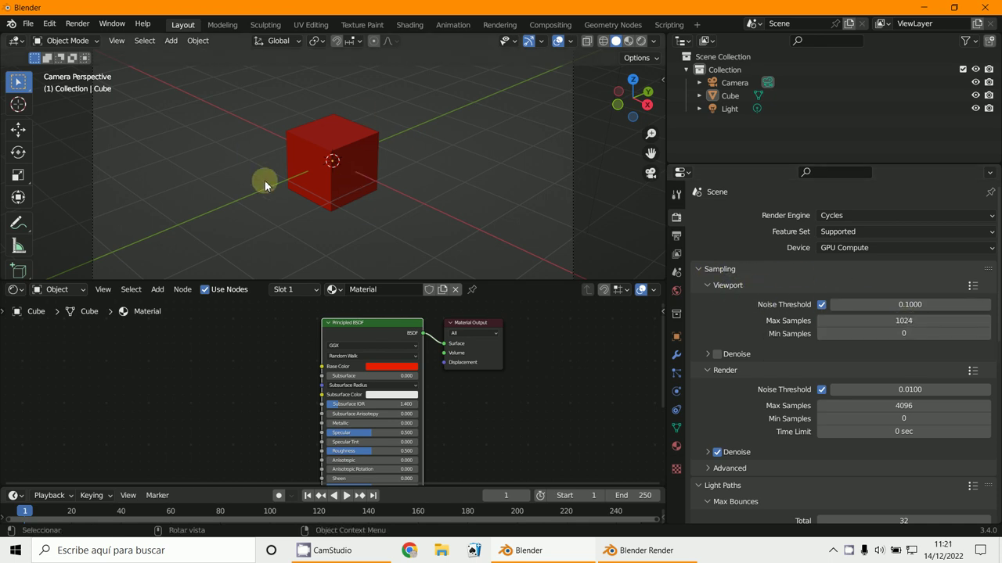
{"action": "left_click", "coordinate": [641, 40]}
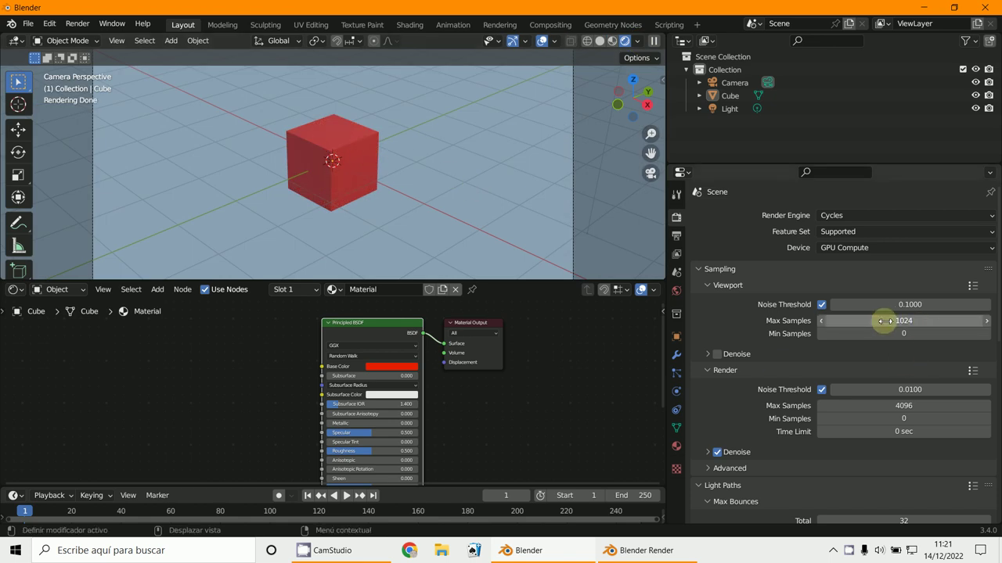
Step: Cap viewport Max Samples at 100 and render the frame
{"action": "left_click", "coordinate": [832, 324]}
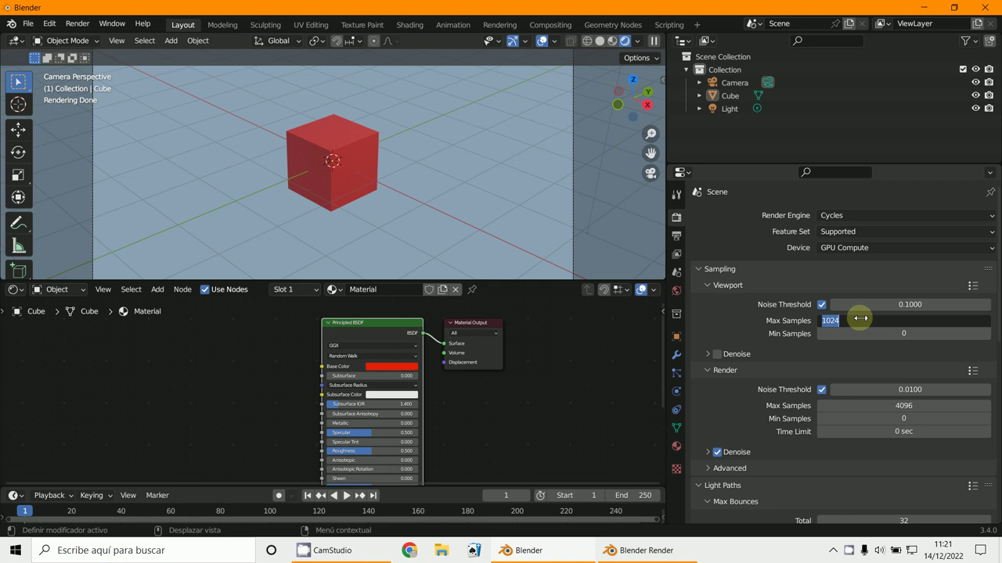
{"action": "type", "text": "100"}
{"action": "key", "text": "Return"}
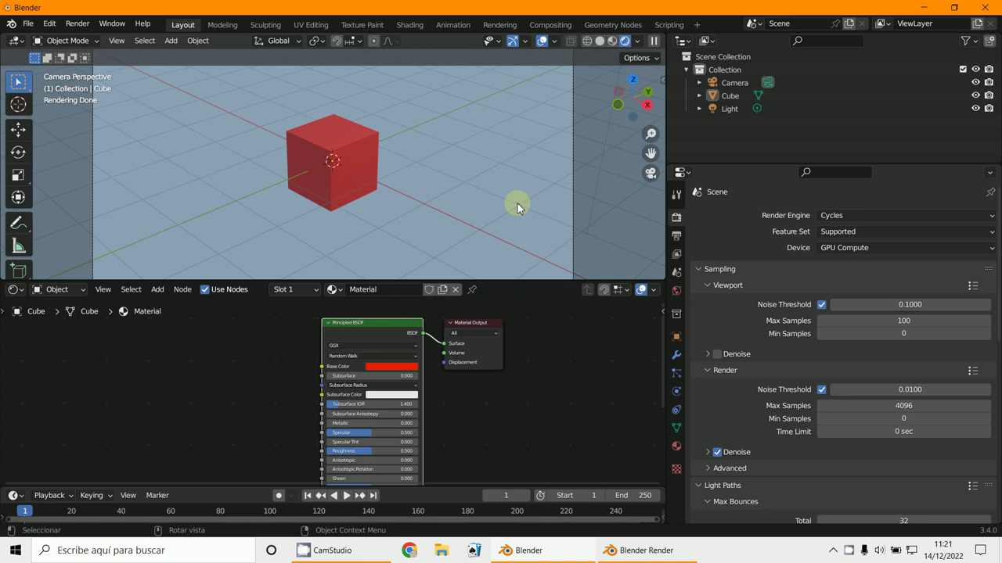
{"action": "key", "text": "F12"}
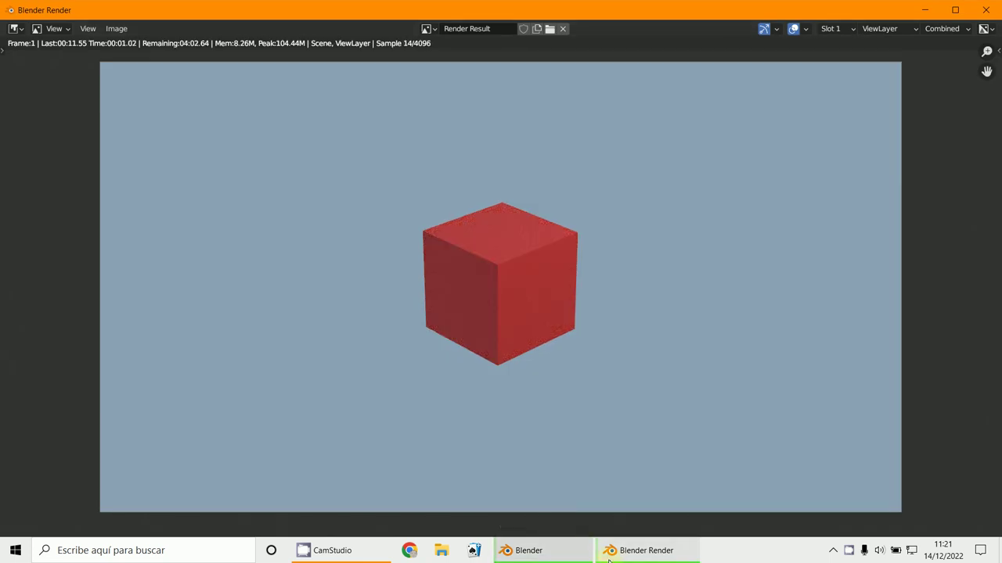
{"action": "mouse_move", "coordinate": [532, 550]}
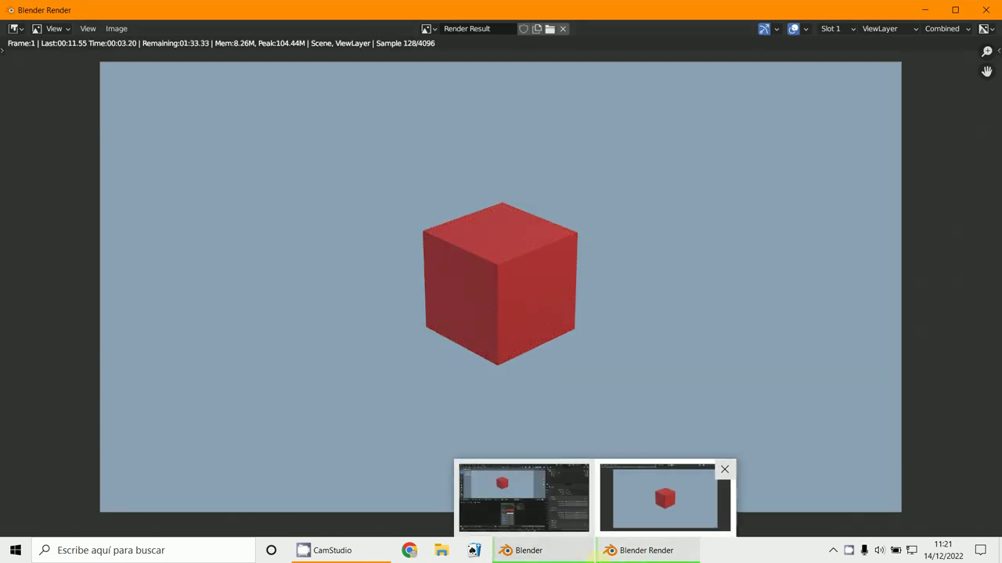
Step: Lower the final render Max Samples from 4096 to 100 and glance at the render result
{"action": "left_click", "coordinate": [548, 551]}
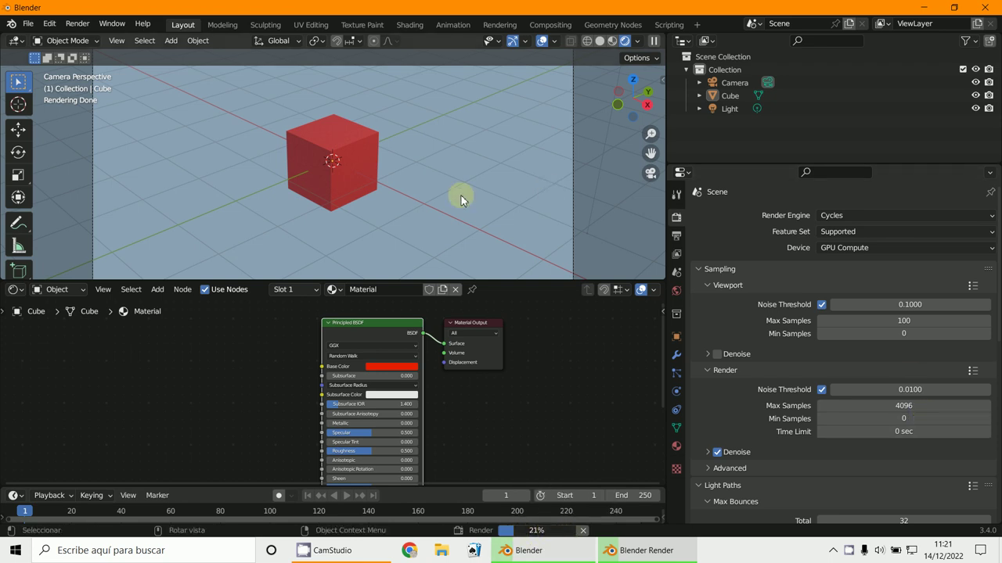
{"action": "left_click", "coordinate": [886, 410]}
{"action": "type", "text": "100"}
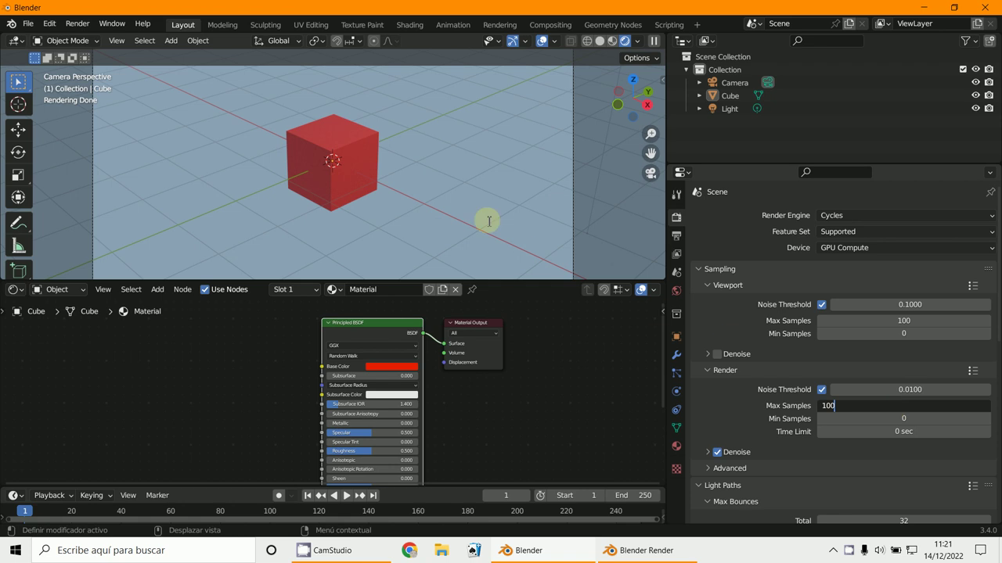
{"action": "left_click", "coordinate": [465, 201]}
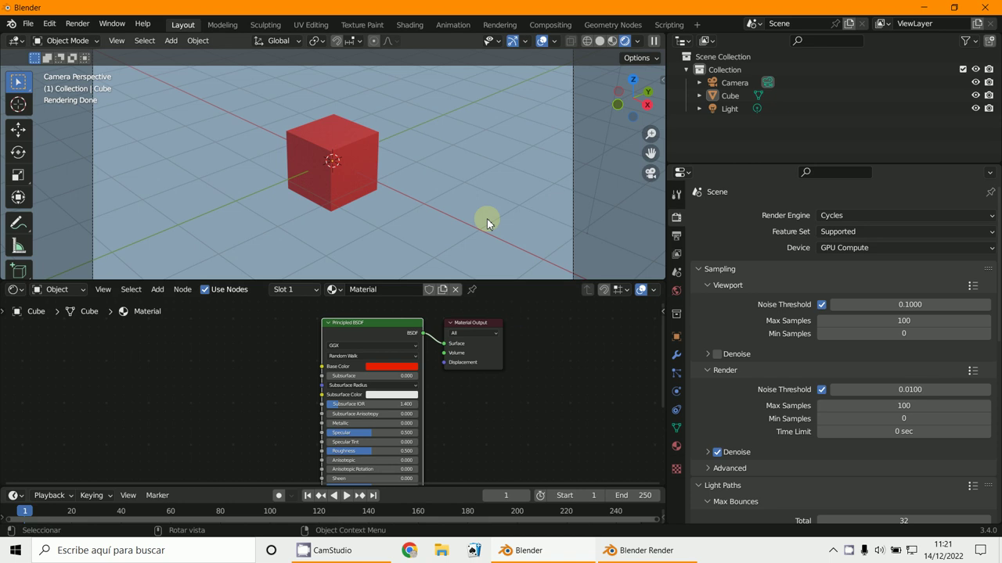
{"action": "left_click", "coordinate": [661, 555]}
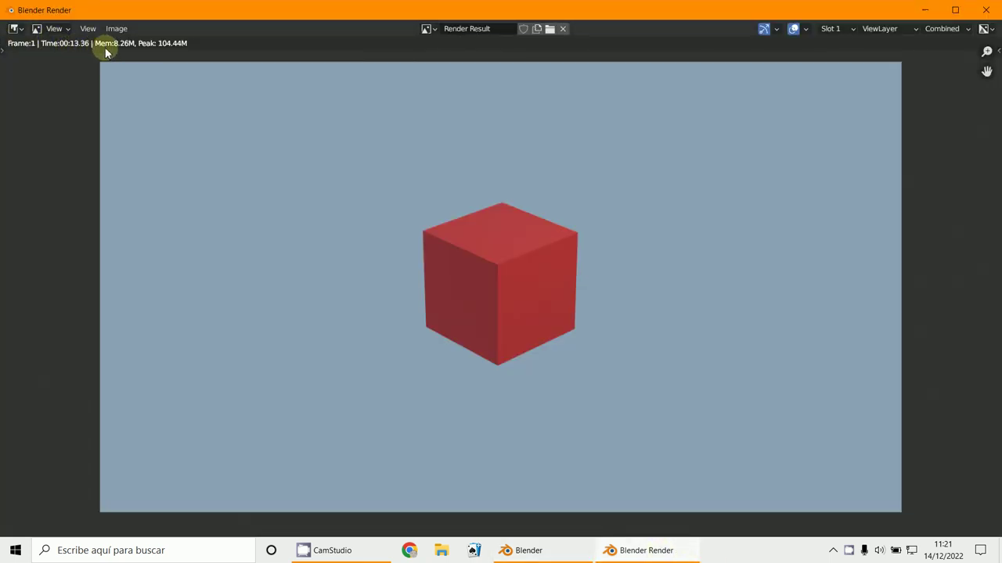
{"action": "left_click", "coordinate": [925, 9]}
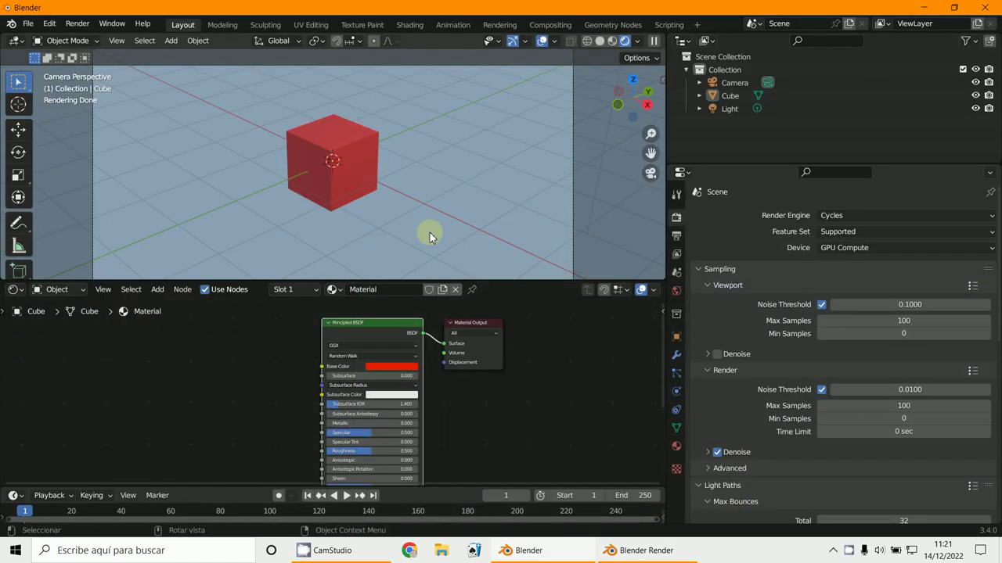
Step: Re-render the frame at 100 samples and minimise the finished render window
{"action": "key", "text": "F12"}
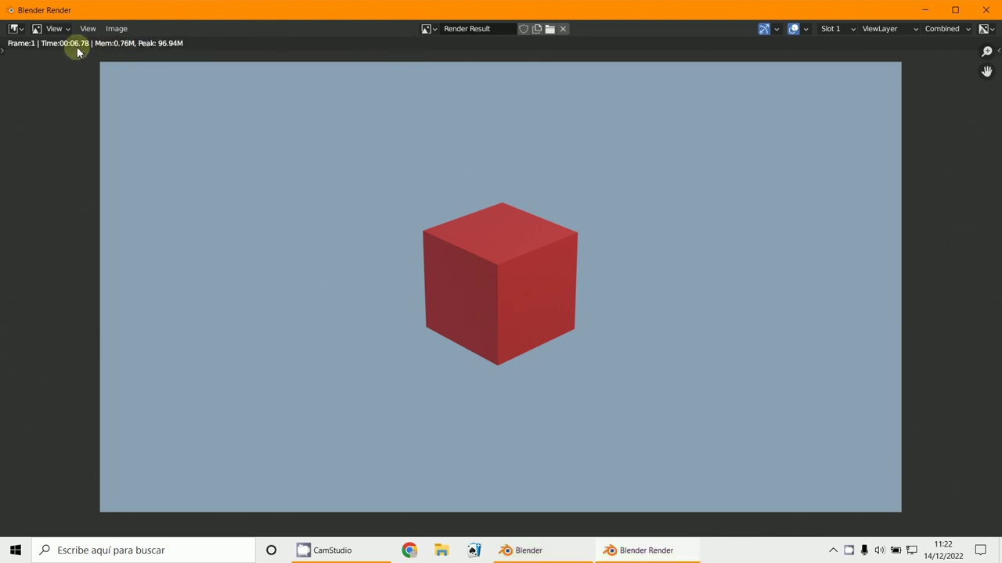
{"action": "left_click", "coordinate": [922, 9]}
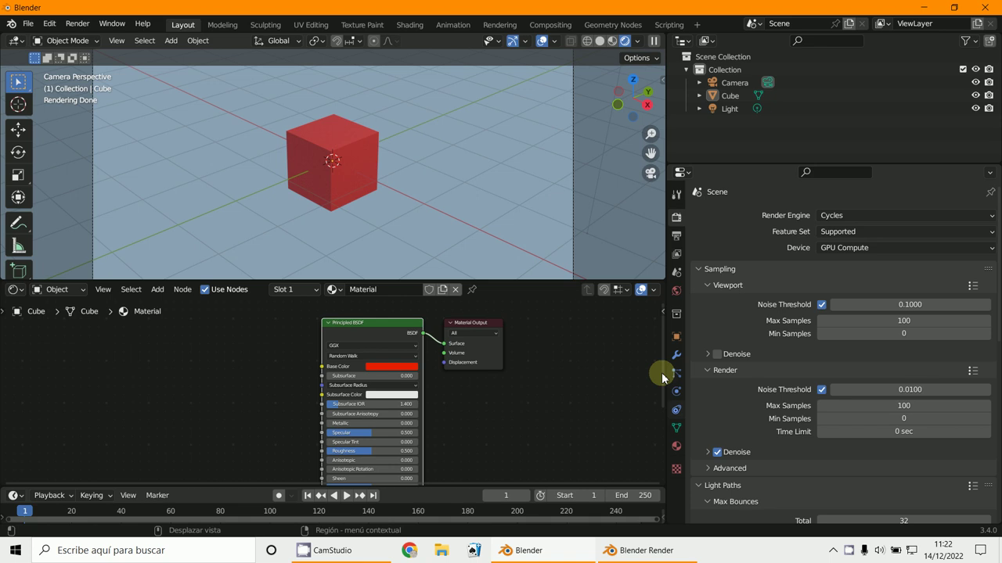
Step: Select the light, return to Solid shading, and show its Point light settings
{"action": "left_click", "coordinate": [735, 111]}
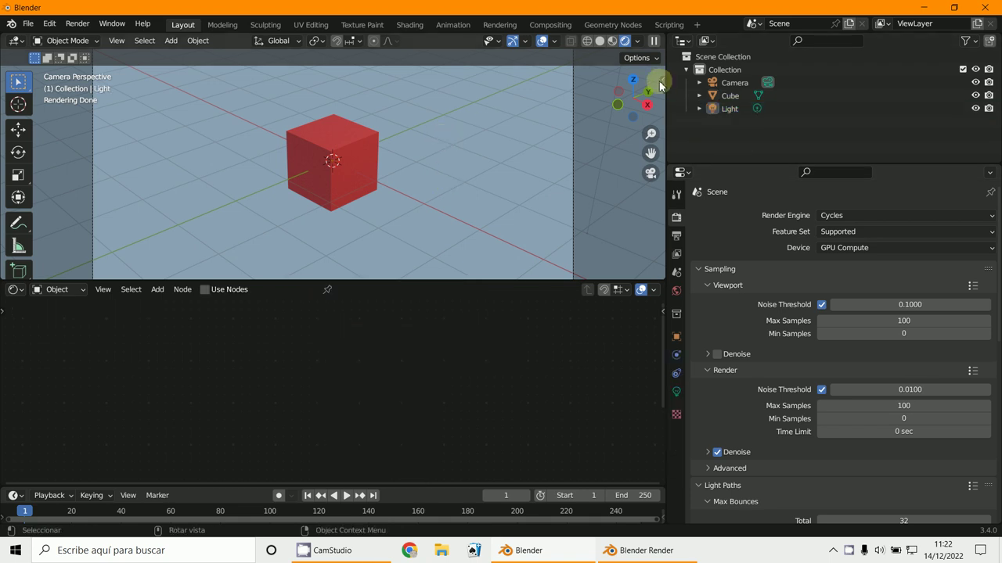
{"action": "left_click", "coordinate": [599, 41]}
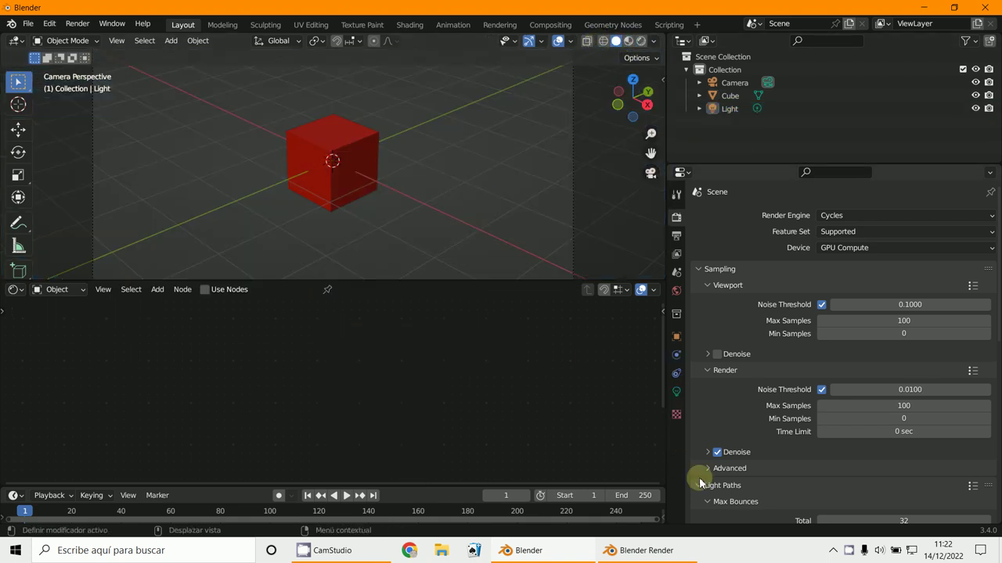
{"action": "left_click", "coordinate": [676, 391]}
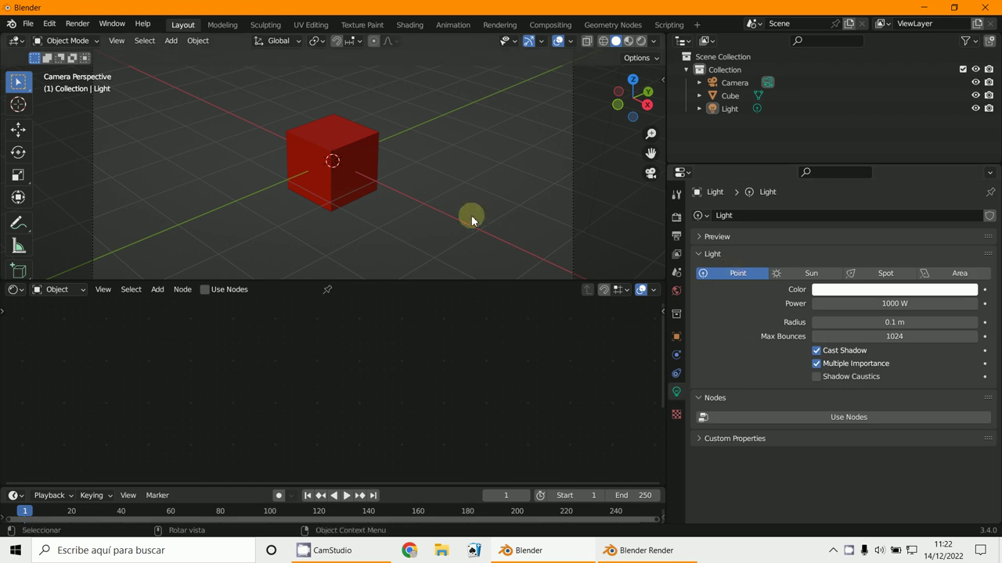
Step: Switch to Right Orthographic view, orbit to see camera and light, and reselect the light
{"action": "key", "text": "KP_3"}
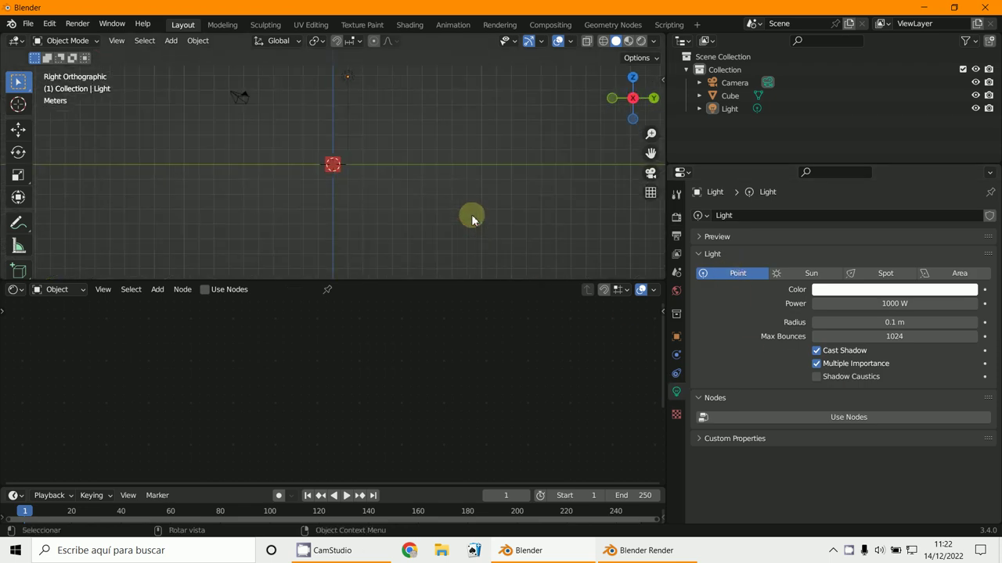
{"action": "mouse_move", "coordinate": [397, 135]}
{"action": "middle_mouse_down"}
{"action": "mouse_move", "coordinate": [363, 167]}
{"action": "mouse_move", "coordinate": [399, 151]}
{"action": "middle_mouse_up"}
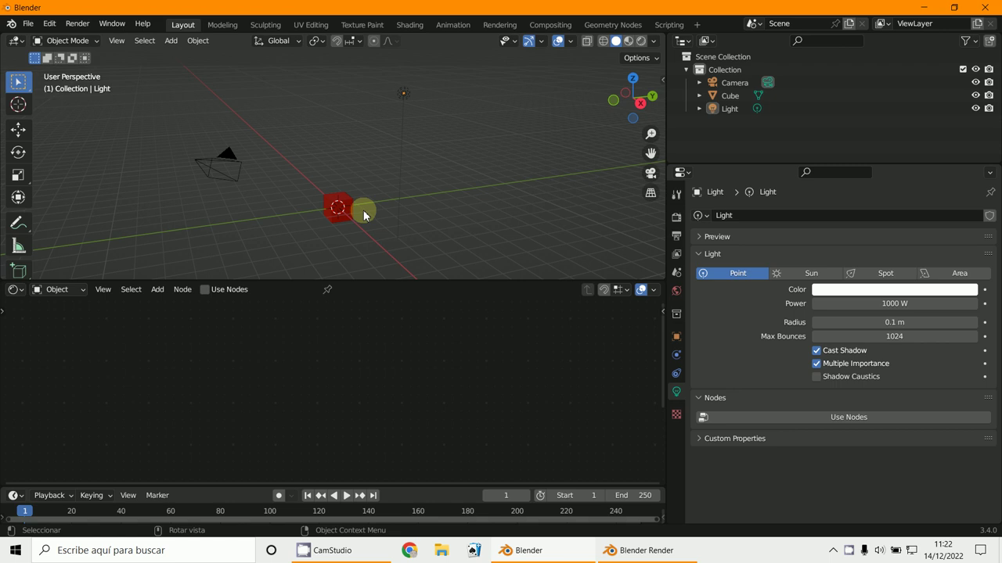
{"action": "mouse_move", "coordinate": [363, 209]}
{"action": "middle_mouse_down"}
{"action": "mouse_move", "coordinate": [358, 220]}
{"action": "mouse_move", "coordinate": [372, 200]}
{"action": "middle_mouse_up"}
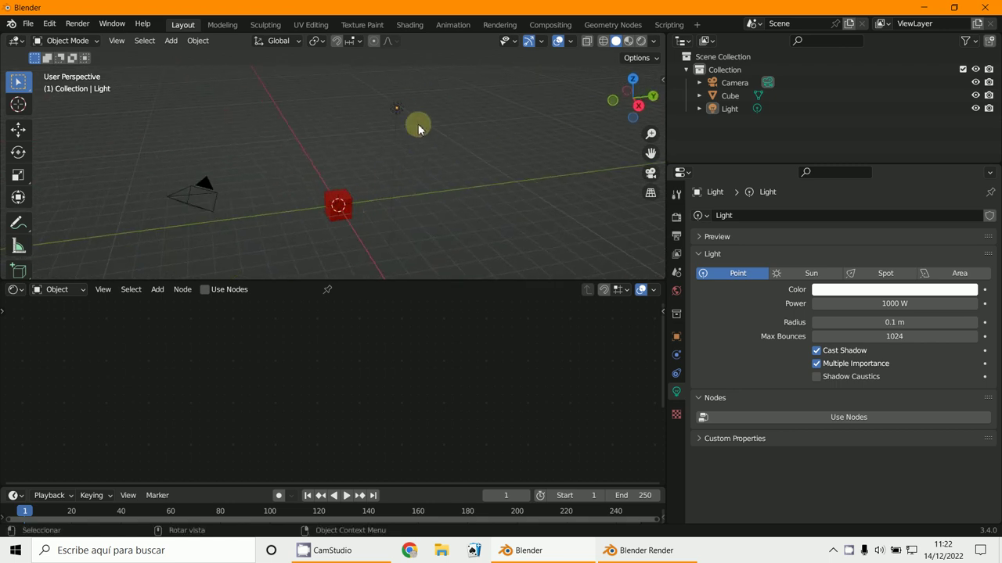
{"action": "right_click", "coordinate": [399, 111]}
{"action": "left_click", "coordinate": [399, 110]}
Step: Move the light above-left of the cube and make it a Sun lamp with strength 2
{"action": "key", "text": "KP_3"}
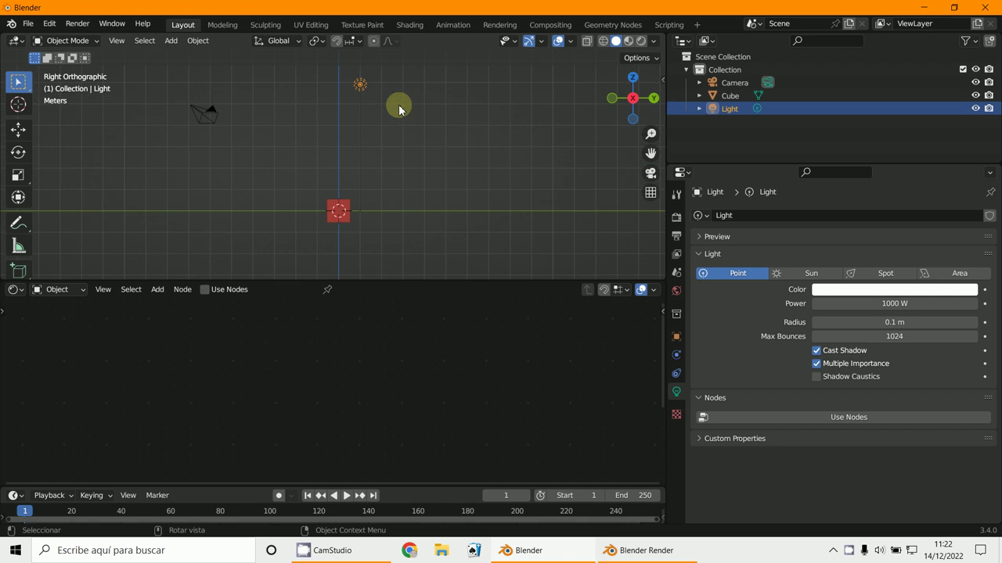
{"action": "key", "text": "g"}
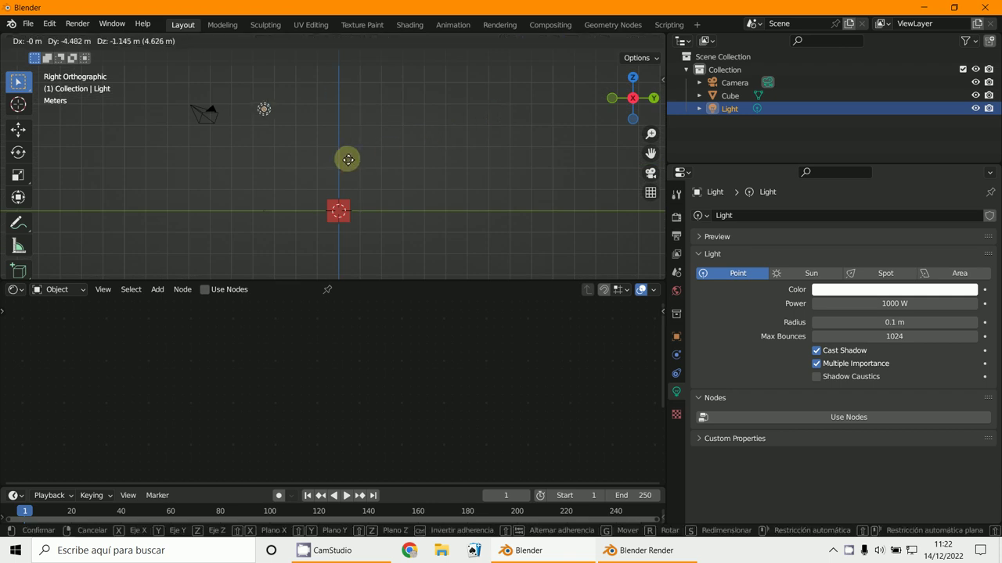
{"action": "left_click", "coordinate": [346, 159]}
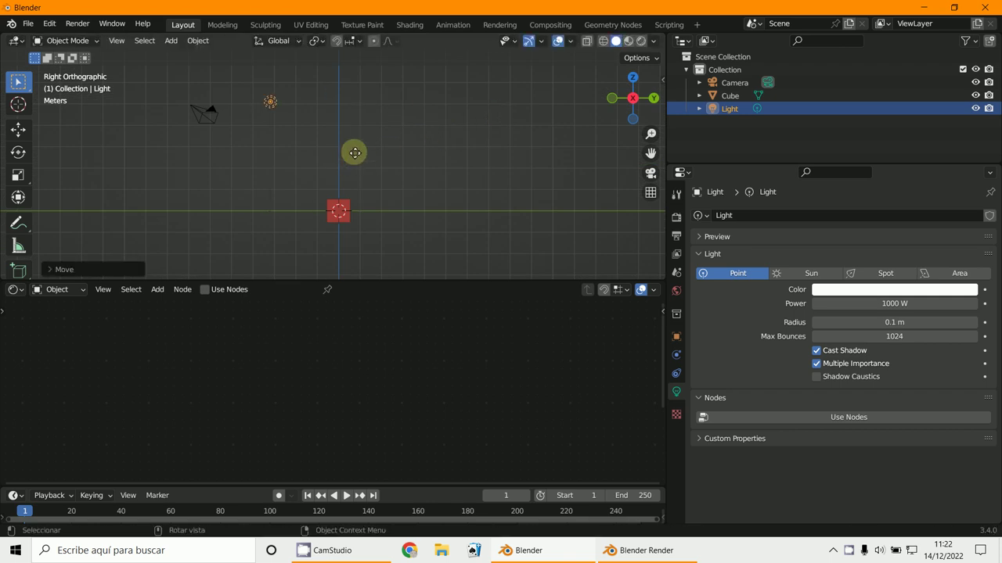
{"action": "left_click", "coordinate": [807, 275]}
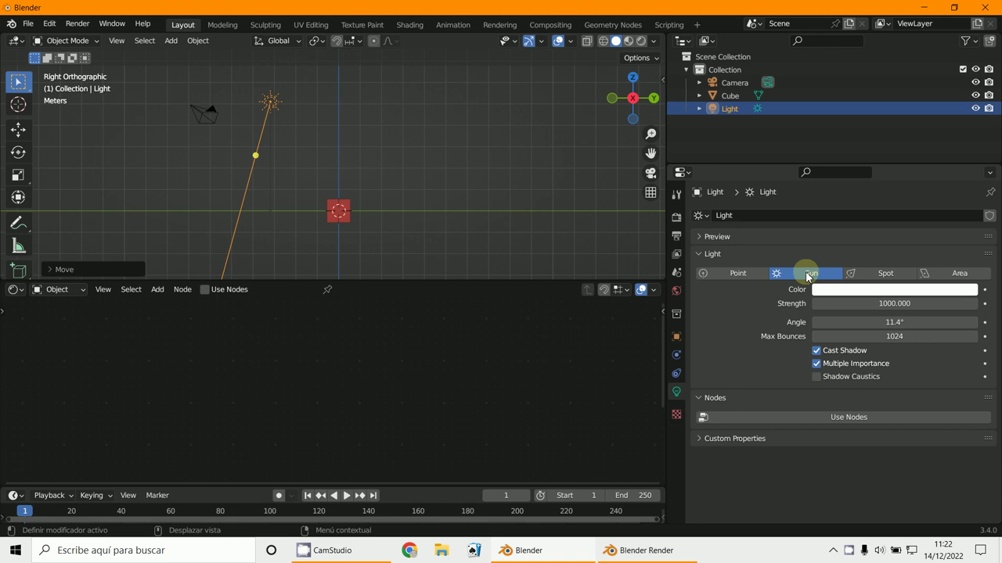
{"action": "left_click", "coordinate": [882, 305]}
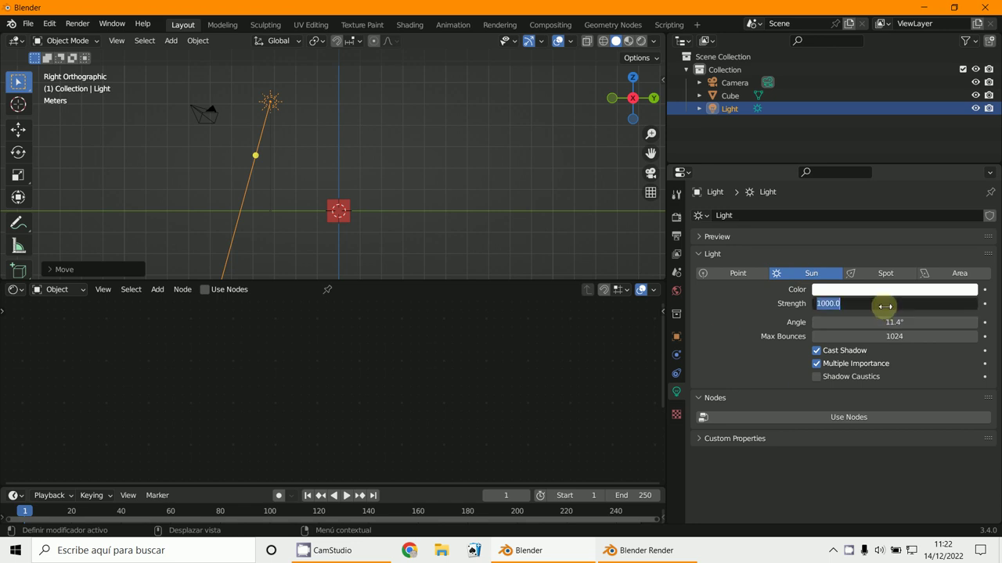
{"action": "type", "text": "2"}
{"action": "key", "text": "Return"}
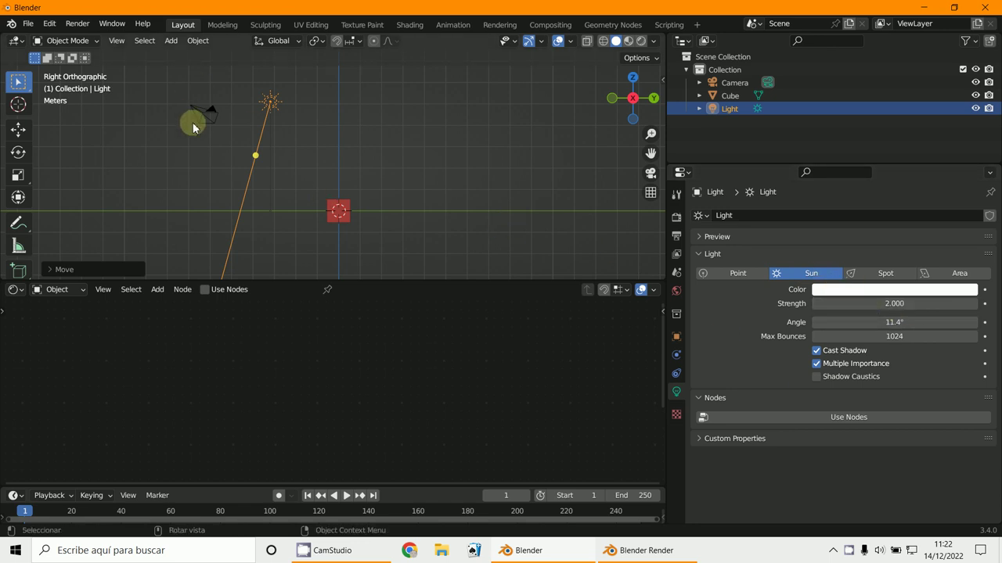
Step: Rotate the sun to shine down across the cube, then look through the camera
{"action": "key", "text": "r"}
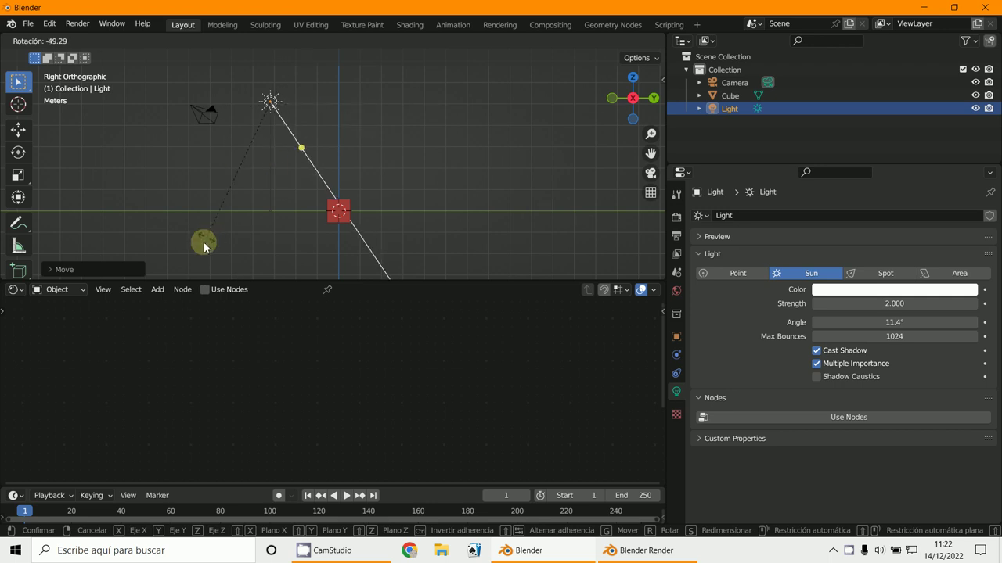
{"action": "left_click", "coordinate": [183, 263]}
{"action": "key", "text": "KP_1"}
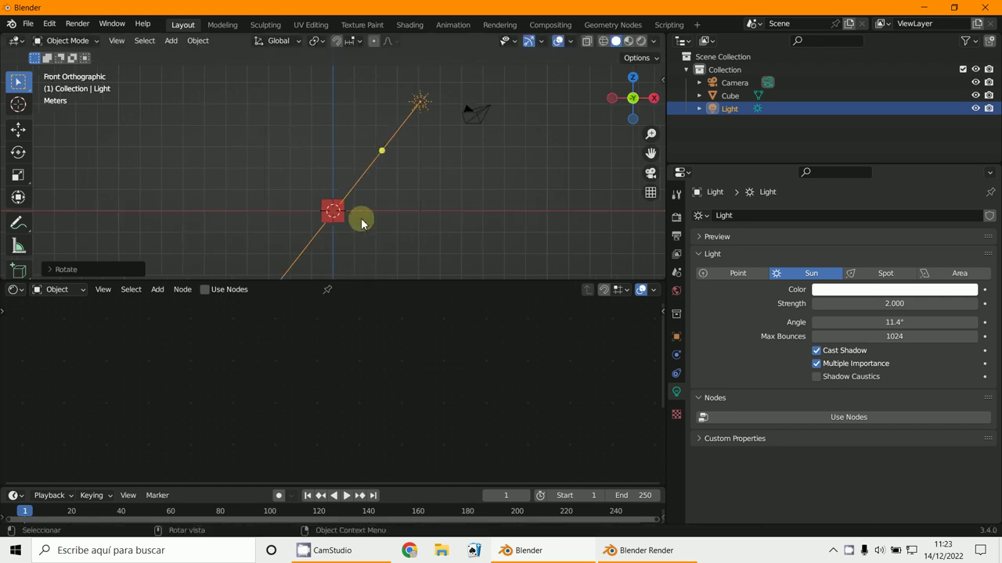
{"action": "key", "text": "r"}
{"action": "left_click", "coordinate": [395, 235]}
{"action": "key", "text": "KP_0"}
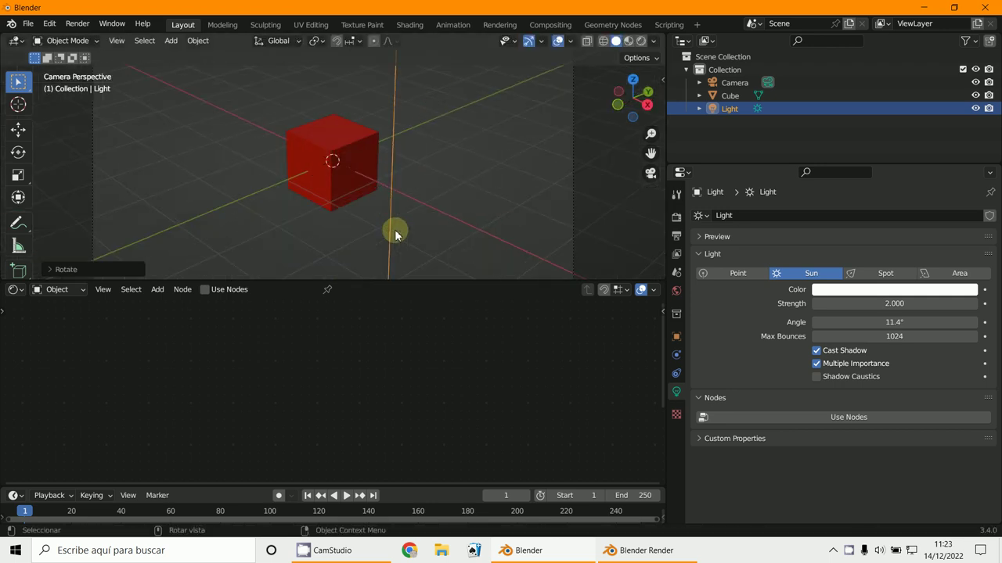
Step: From top view, move the sun light farther out to the right of the cube, then return to front view
{"action": "key", "text": "KP_7"}
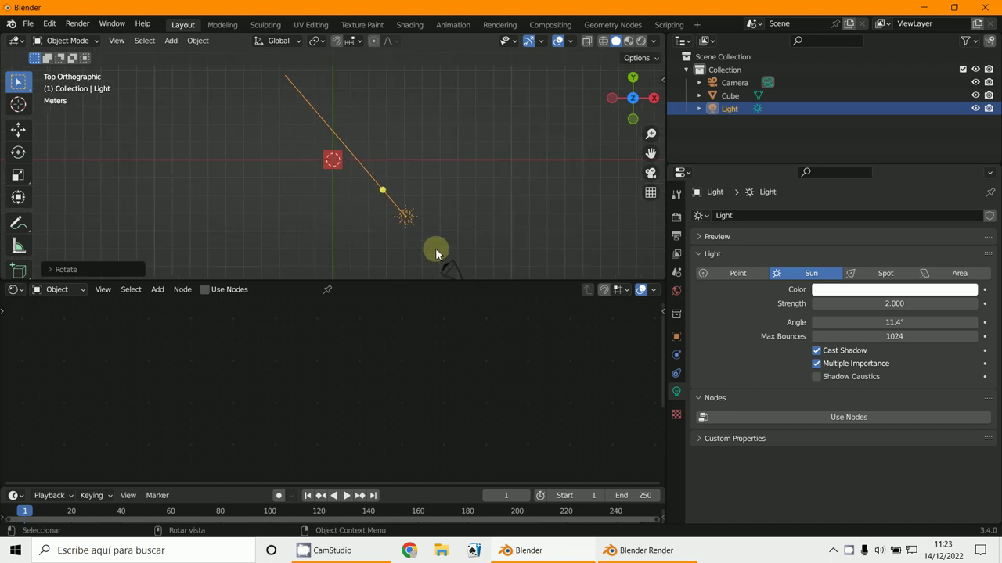
{"action": "key", "text": "g"}
{"action": "left_click", "coordinate": [661, 69]}
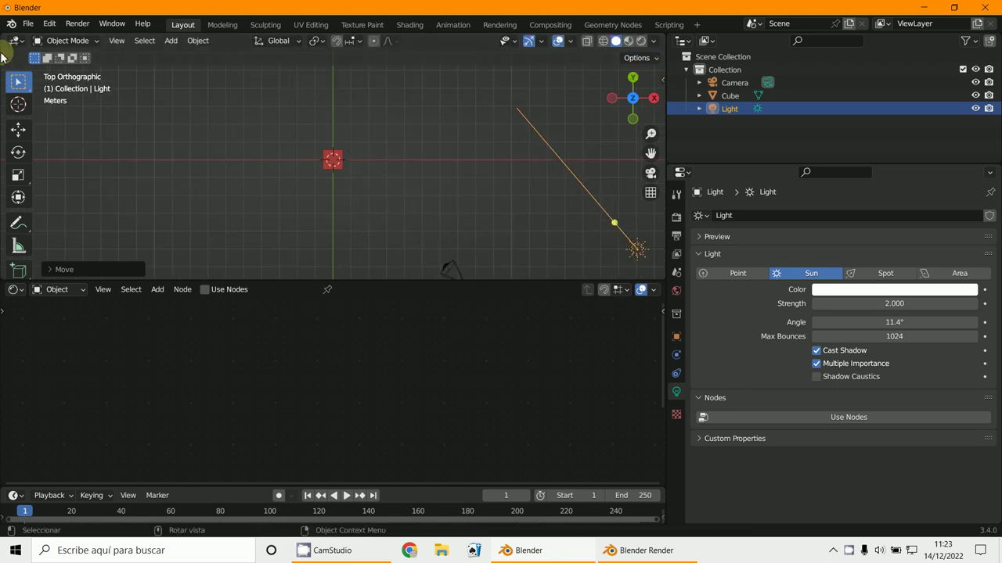
{"action": "middle_click_drag", "start_coordinate": [269, 219], "coordinate": [251, 130]}
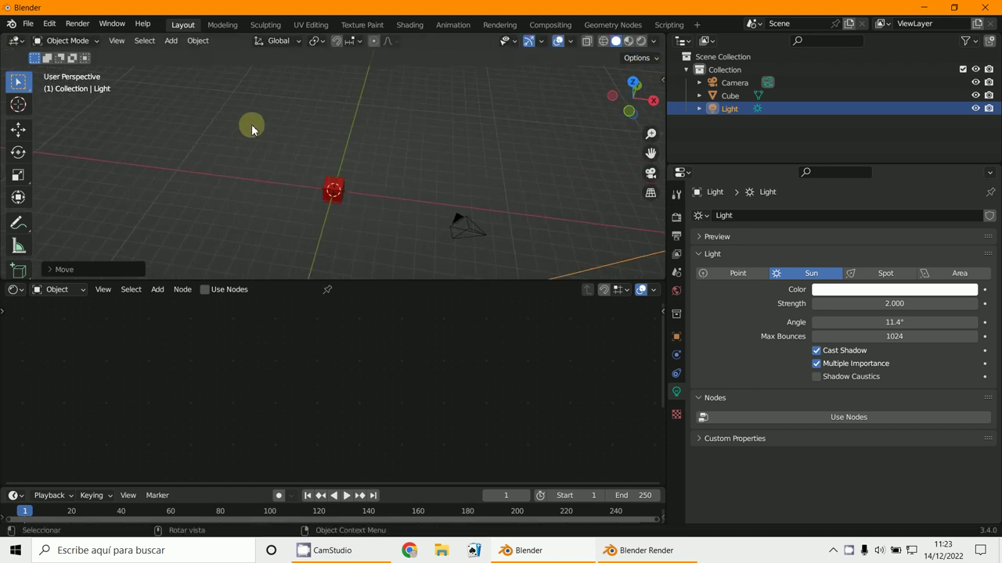
{"action": "key", "text": "KP_1"}
{"action": "scroll", "coordinate": [291, 128], "scroll_direction": "up", "scroll_amount": 3}
{"action": "scroll", "coordinate": [313, 144], "scroll_direction": "up", "scroll_amount": 3}
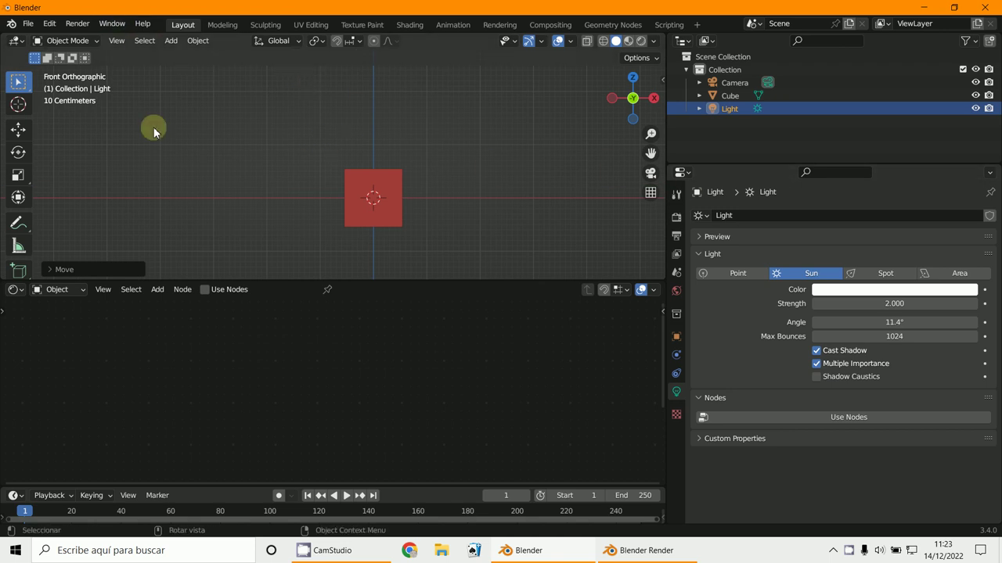
Step: Add a plane, lower it beneath the cube along Z, and scale it up by 10
{"action": "left_click", "coordinate": [170, 40]}
{"action": "mouse_move", "coordinate": [196, 58]}
{"action": "left_click", "coordinate": [291, 59]}
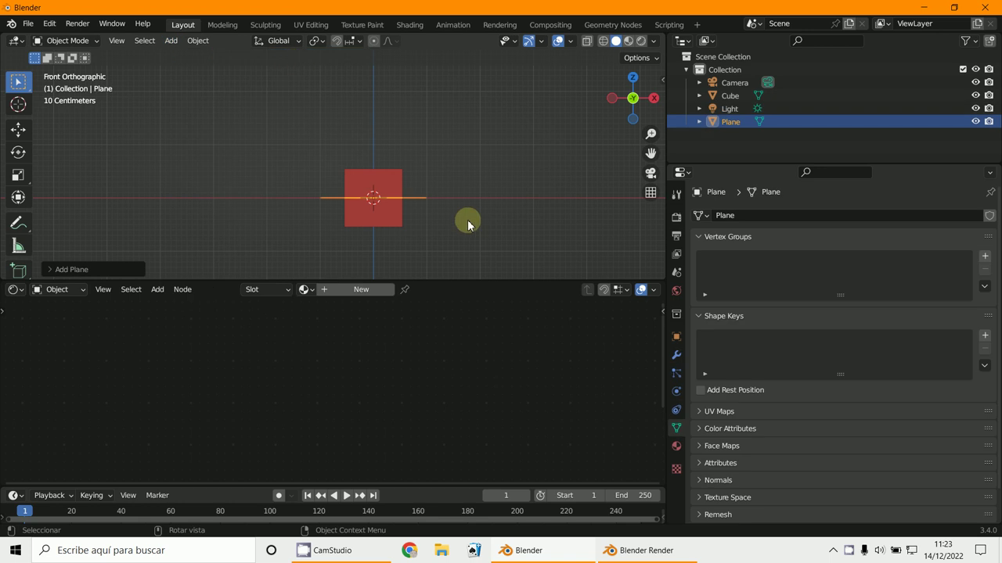
{"action": "key", "text": "g"}
{"action": "key", "text": "z"}
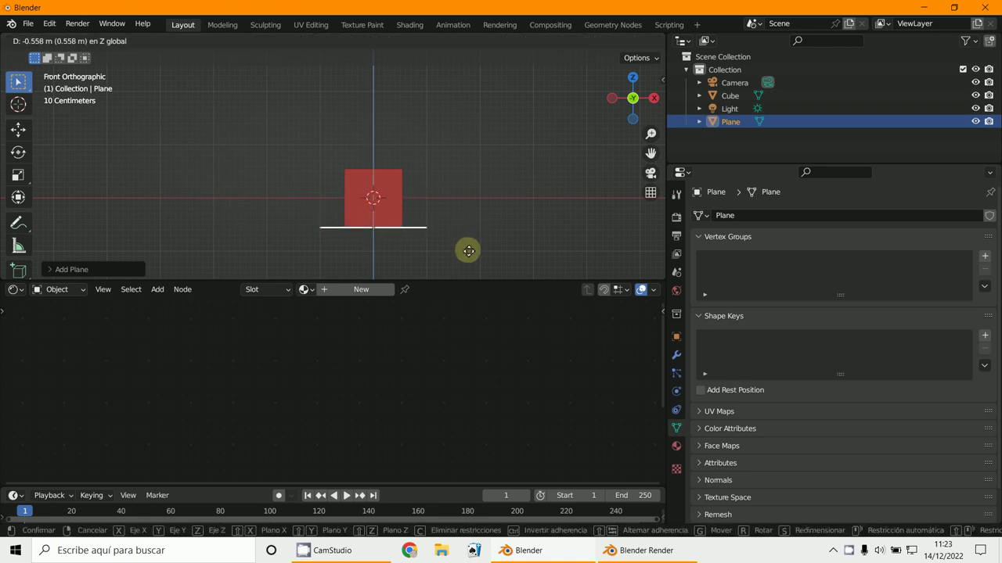
{"action": "left_click", "coordinate": [468, 251]}
{"action": "key", "text": "KP_0"}
{"action": "type", "text": "s"}
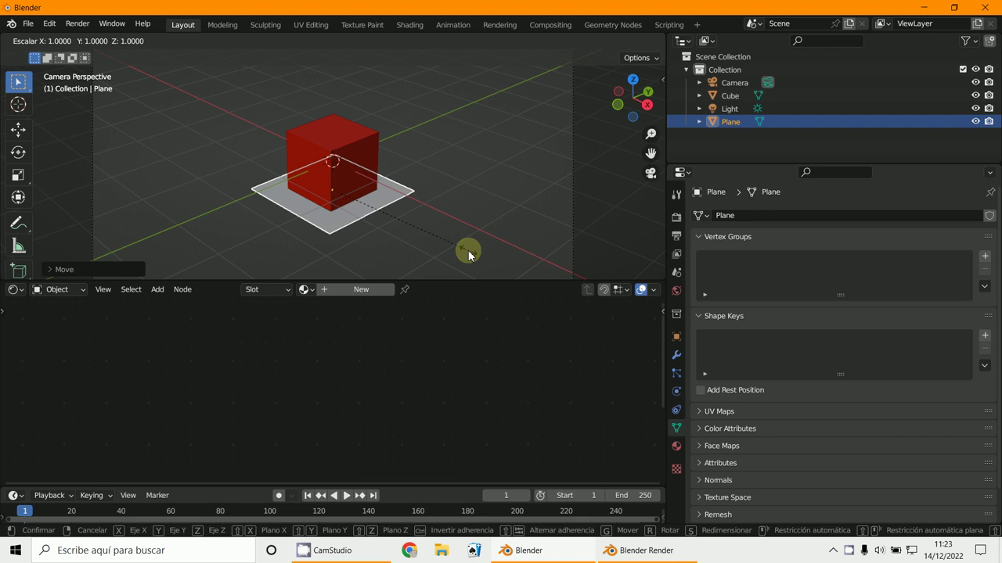
{"action": "type", "text": "10"}
{"action": "key", "text": "Return"}
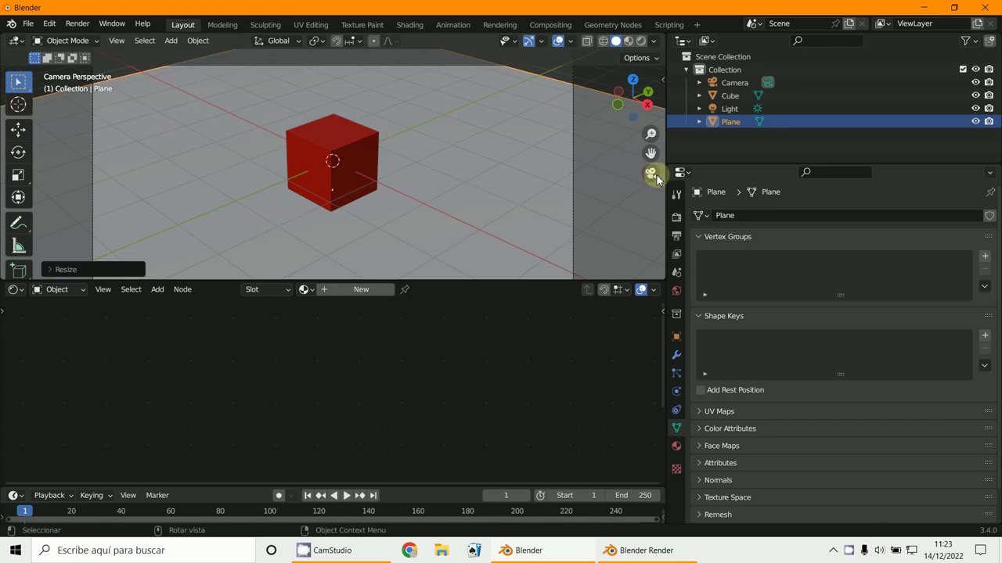
Step: Switch the viewport to the rendered Cycles preview and select the sun light
{"action": "left_click", "coordinate": [640, 40]}
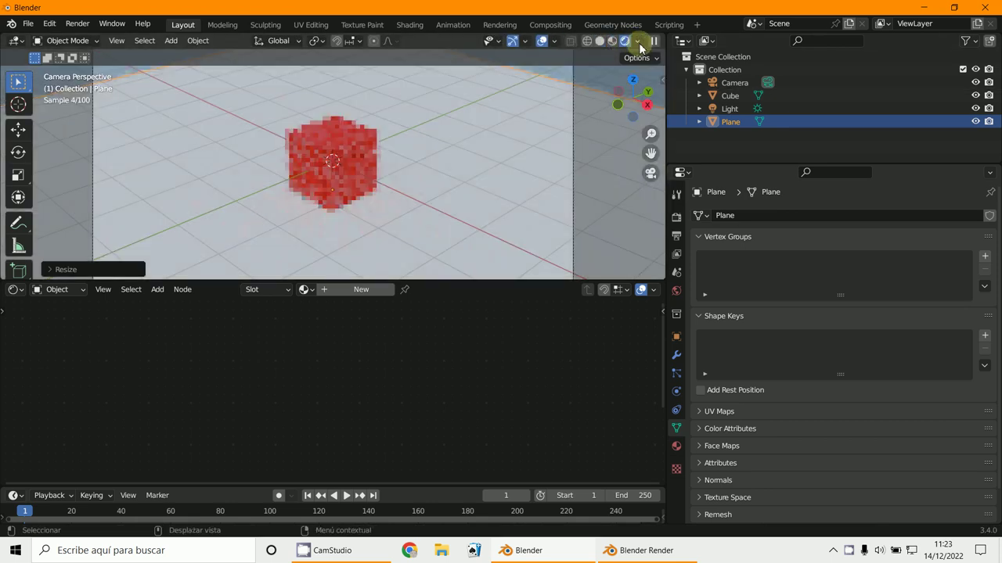
{"action": "left_click", "coordinate": [729, 109]}
{"action": "scroll", "coordinate": [485, 223], "scroll_direction": "down", "scroll_amount": 3}
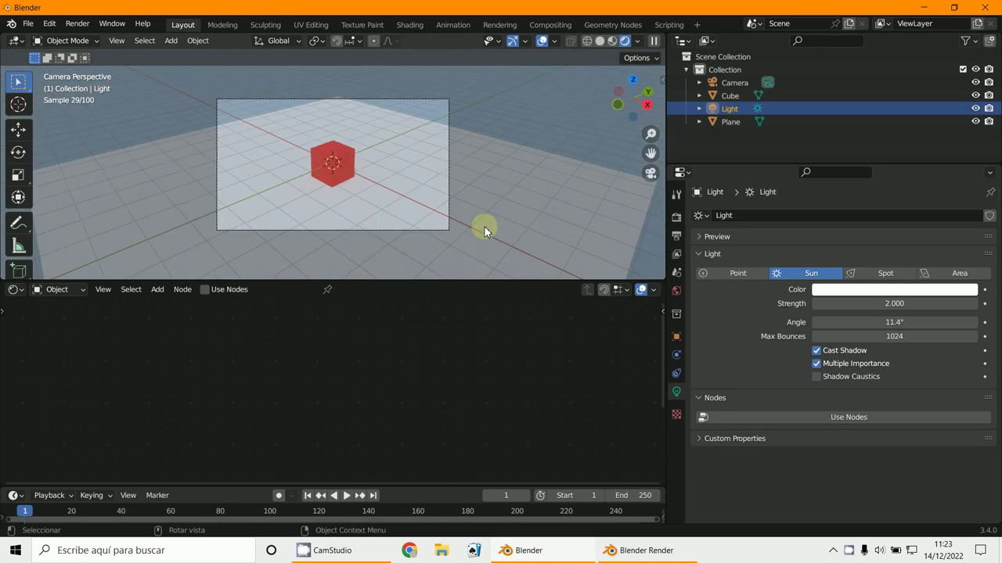
Step: Rotate the sun light from top view so the cube's shadow falls back and right across the floor
{"action": "key", "text": "KP_7"}
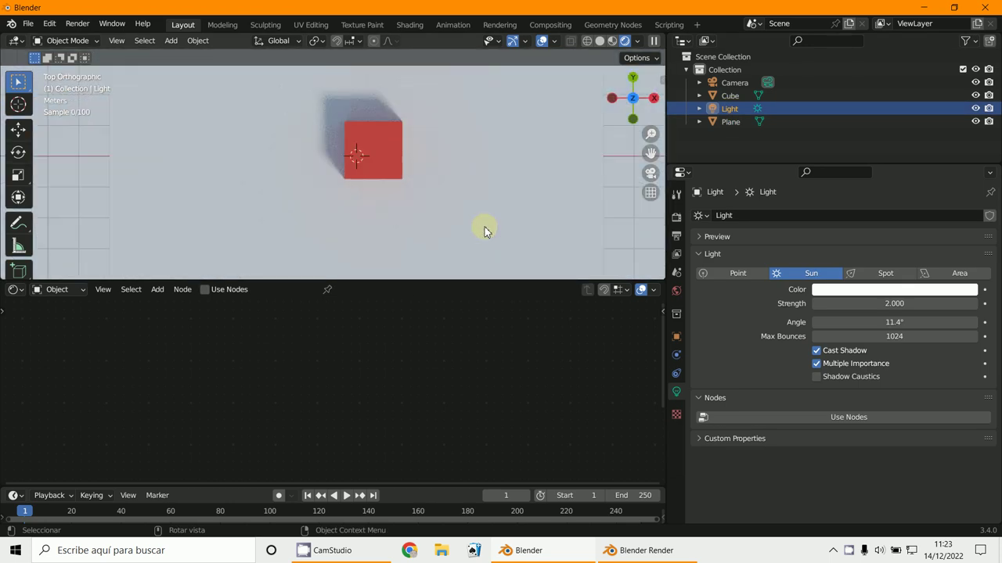
{"action": "scroll", "coordinate": [485, 231], "scroll_direction": "down", "scroll_amount": 4}
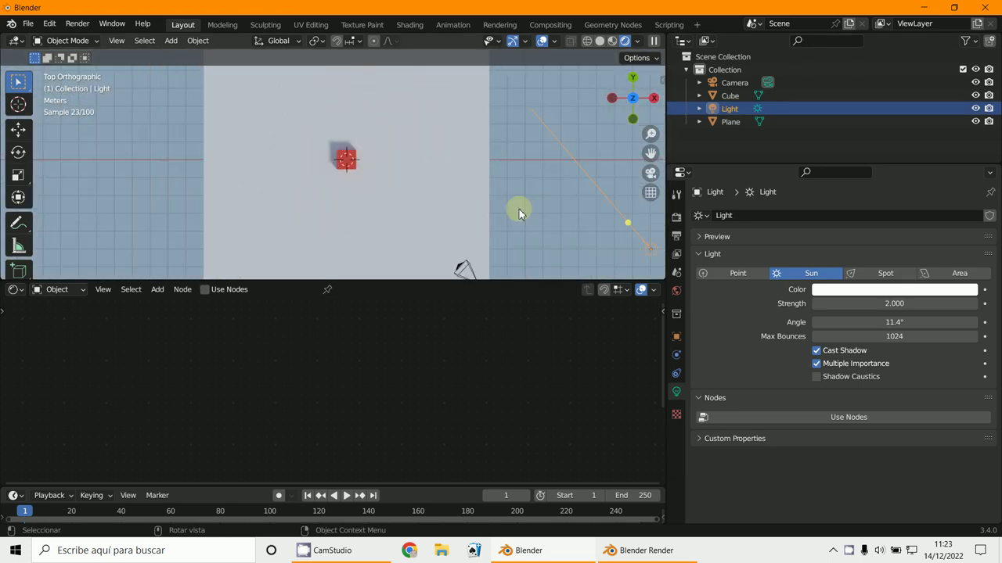
{"action": "key", "text": "r"}
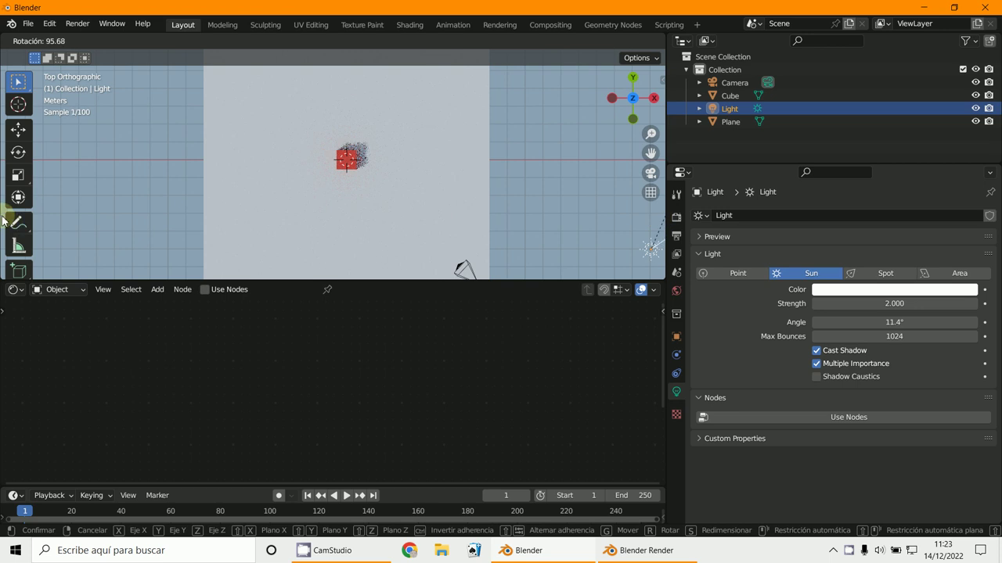
{"action": "left_click", "coordinate": [655, 208]}
{"action": "key", "text": "KP_0"}
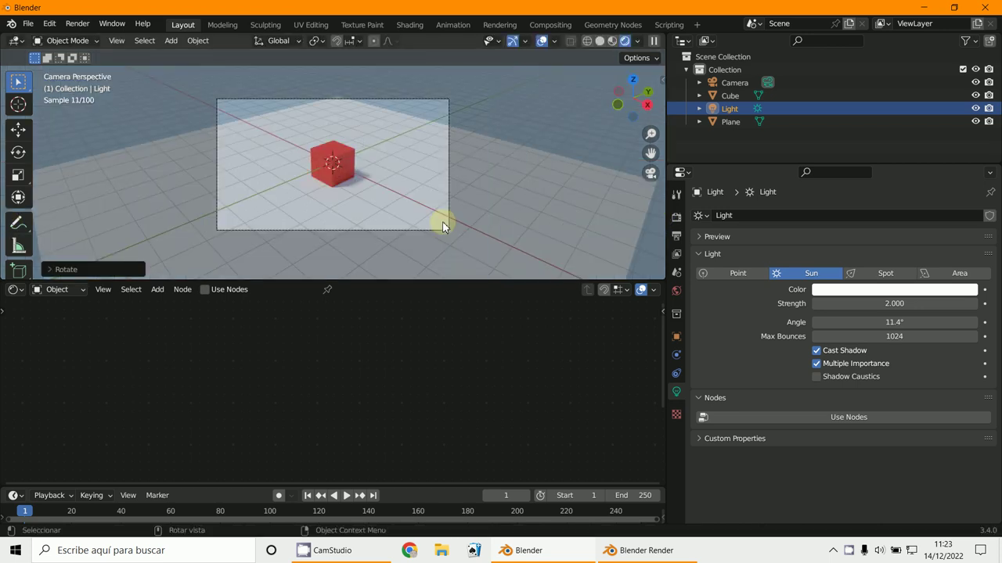
{"action": "scroll", "coordinate": [433, 223], "scroll_direction": "up", "scroll_amount": 2}
{"action": "scroll", "coordinate": [365, 188], "scroll_direction": "up", "scroll_amount": 2}
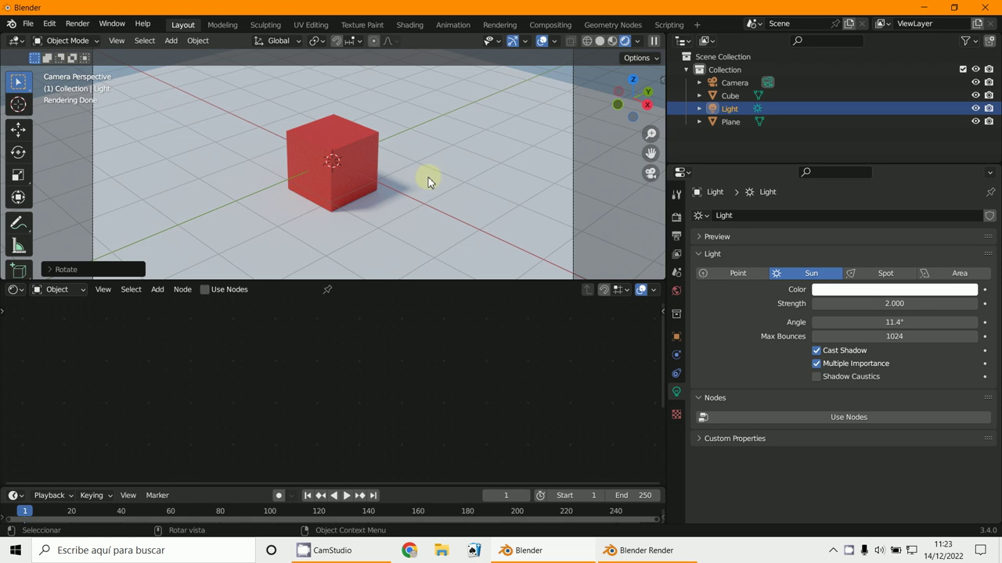
{"action": "scroll", "coordinate": [404, 194], "scroll_direction": "up", "scroll_amount": 1}
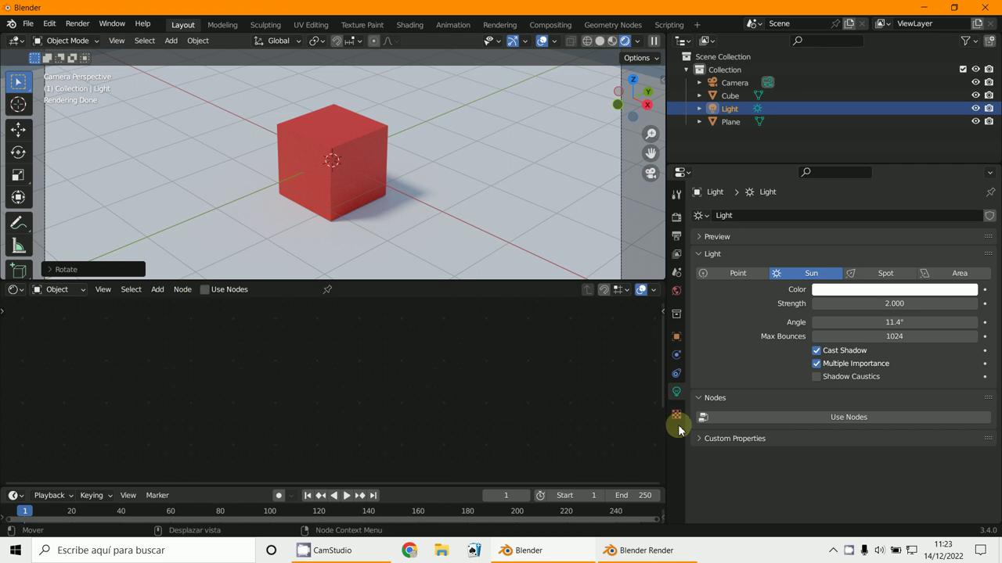
Step: Enable nodes on the sun light and set its emission strength to 2
{"action": "left_click", "coordinate": [827, 418]}
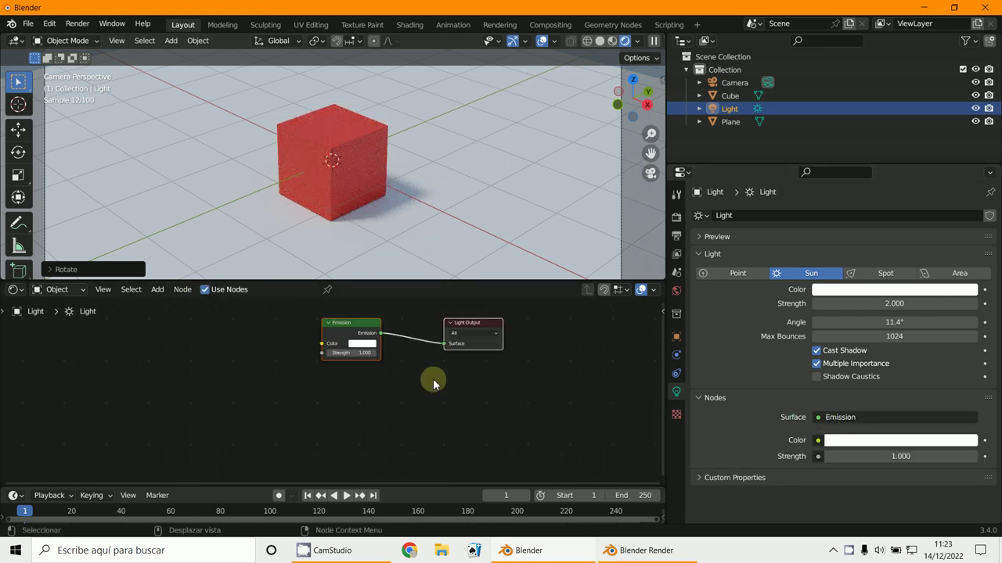
{"action": "mouse_move", "coordinate": [348, 315]}
{"action": "left_mouse_down"}
{"action": "mouse_move", "coordinate": [306, 362]}
{"action": "mouse_move", "coordinate": [368, 393]}
{"action": "mouse_move", "coordinate": [316, 393]}
{"action": "left_mouse_up"}
{"action": "left_click", "coordinate": [317, 393]}
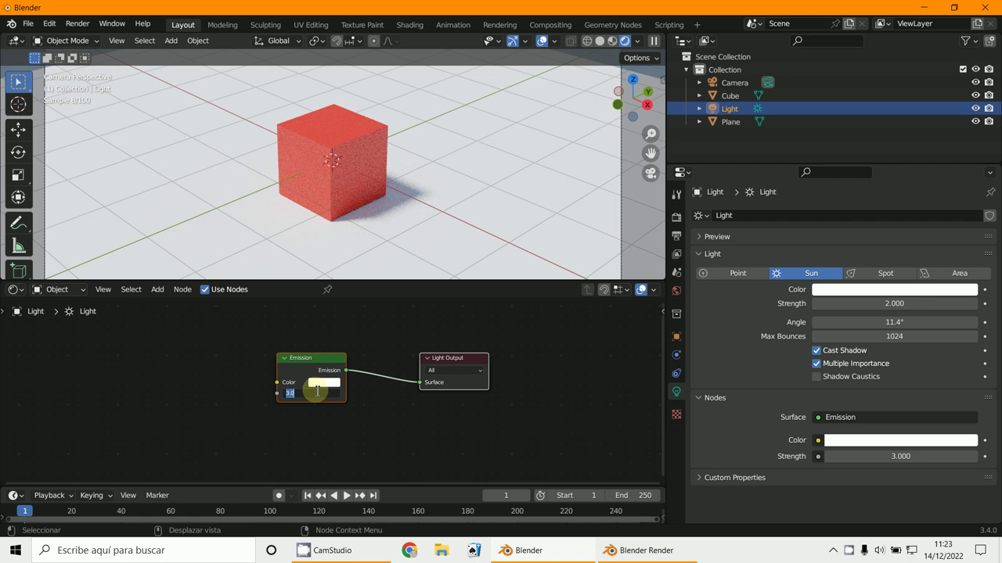
{"action": "type", "text": "2.000"}
{"action": "key", "text": "Return"}
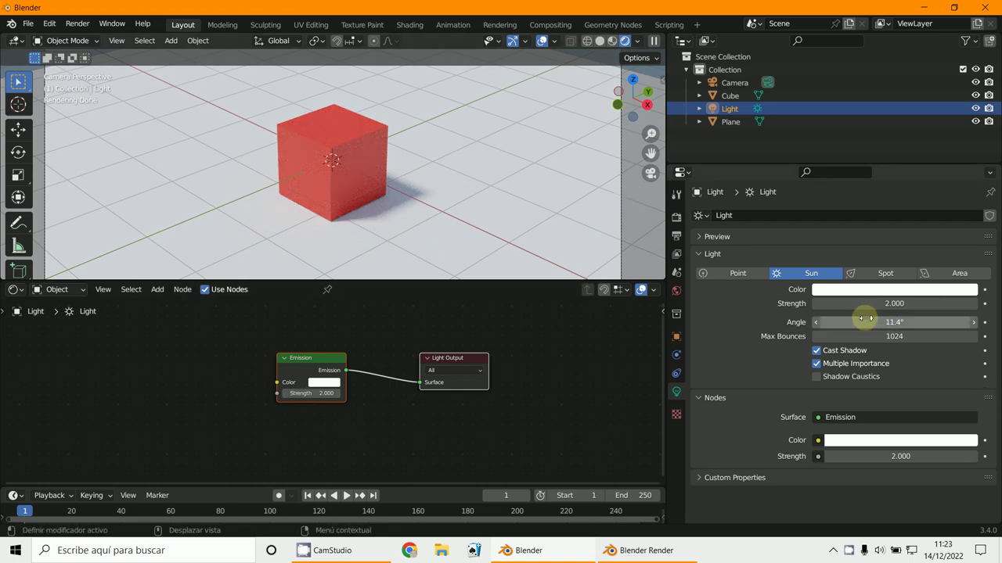
Step: Widen the sun angle to 19.9° for softer shadows and enlarge the 3D view
{"action": "left_click_drag", "start_coordinate": [861, 318], "coordinate": [416, 324]}
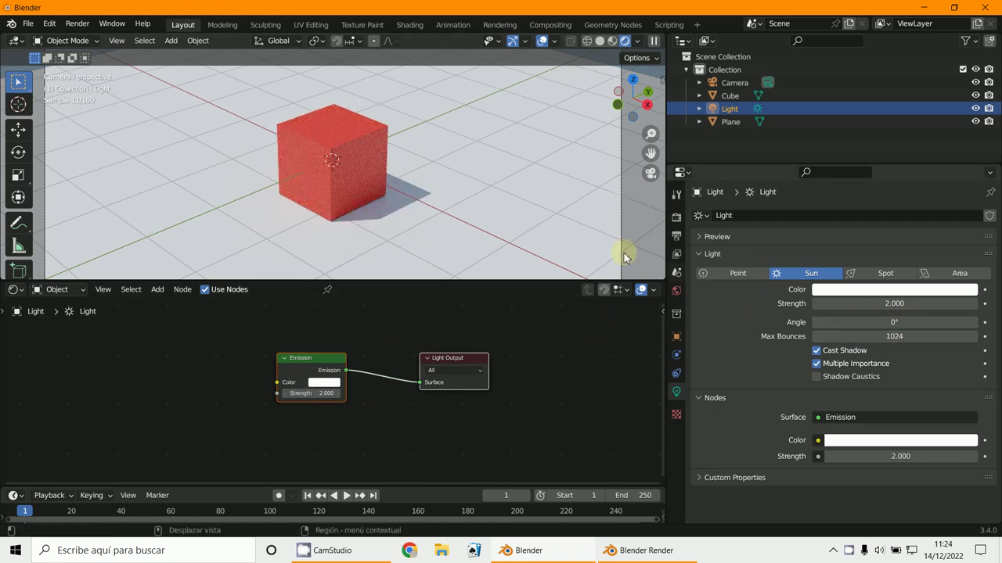
{"action": "scroll", "coordinate": [401, 172], "scroll_direction": "up", "scroll_amount": 1}
{"action": "scroll", "coordinate": [422, 184], "scroll_direction": "up", "scroll_amount": 2}
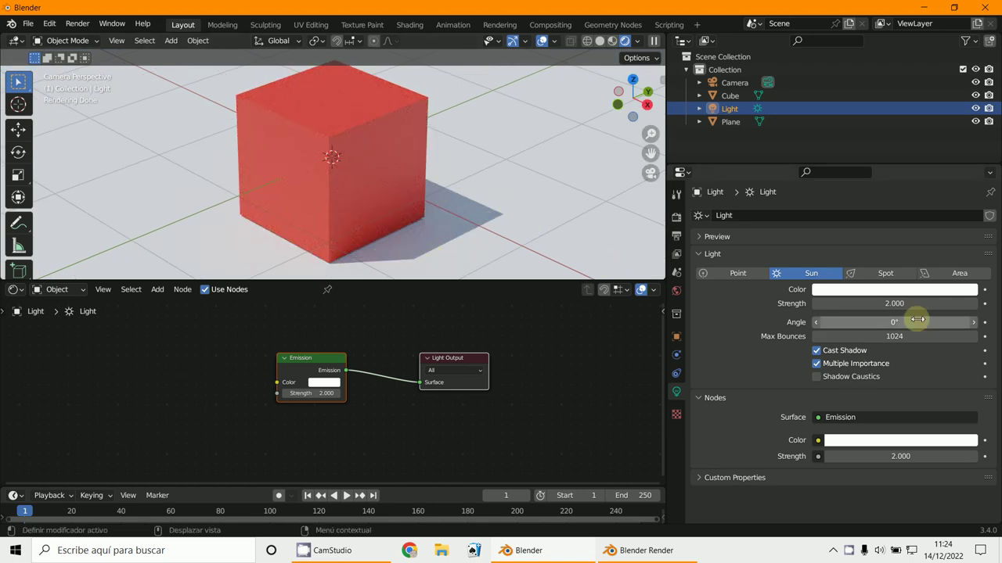
{"action": "left_click_drag", "start_coordinate": [893, 320], "coordinate": [400, 183]}
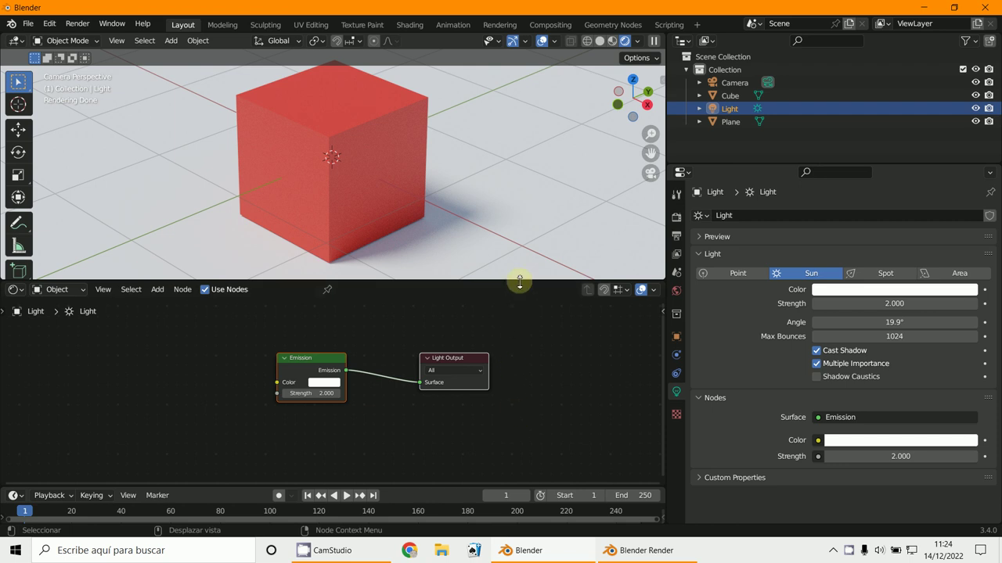
{"action": "left_click_drag", "start_coordinate": [520, 282], "coordinate": [520, 417]}
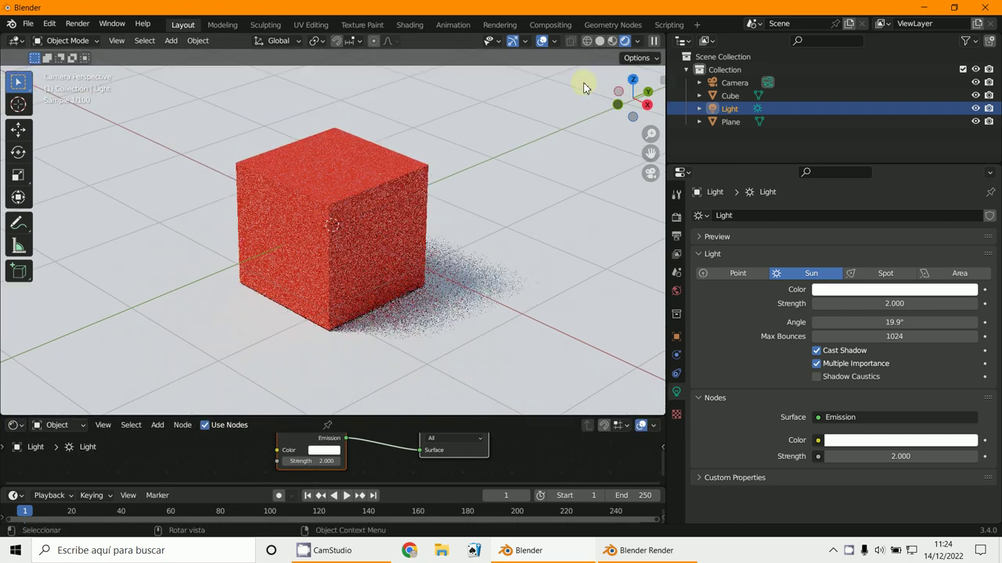
Step: Toggle the viewport between wireframe, solid and material preview shading
{"action": "left_click", "coordinate": [612, 41]}
{"action": "left_click", "coordinate": [603, 40]}
{"action": "left_click", "coordinate": [615, 41]}
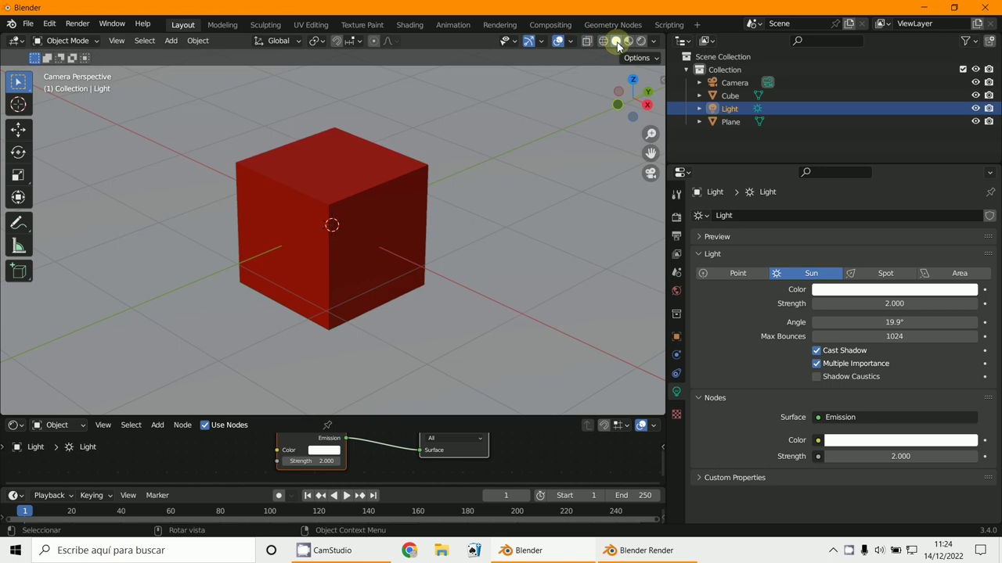
{"action": "left_click", "coordinate": [603, 43]}
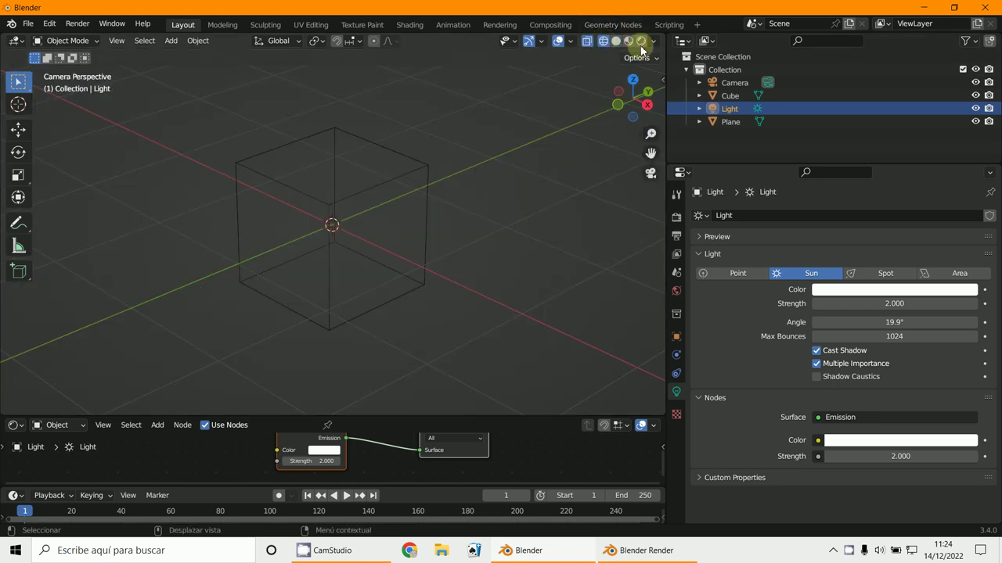
{"action": "left_click", "coordinate": [616, 41]}
{"action": "left_click", "coordinate": [627, 45]}
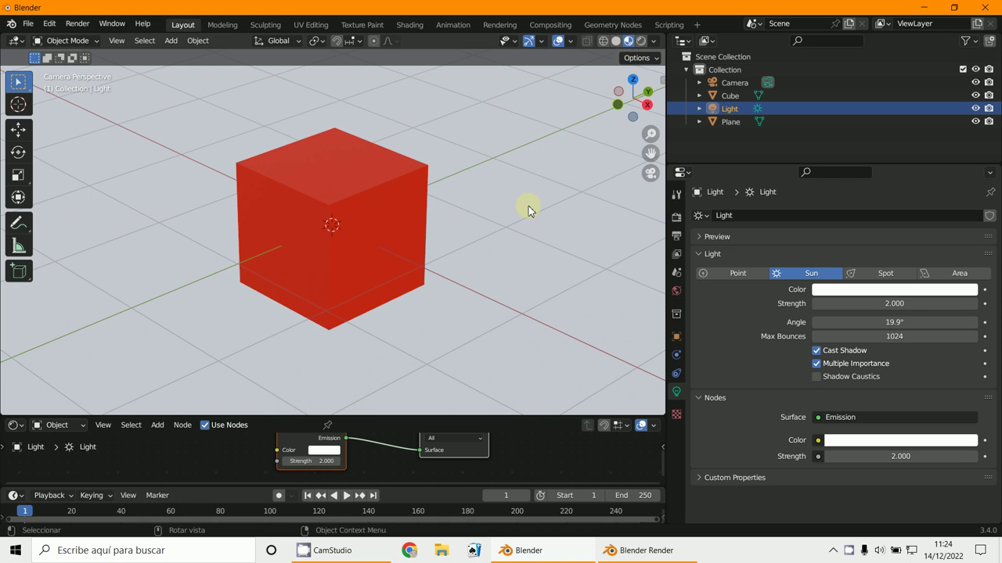
Step: Browse the environment lighting choices, preview the Cycles render, then return to solid shading
{"action": "left_click", "coordinate": [654, 44]}
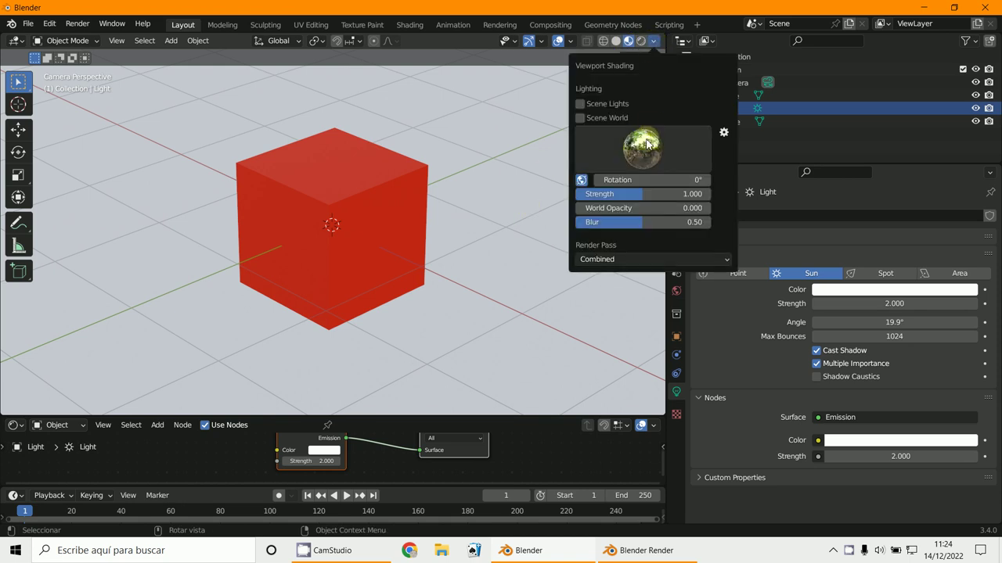
{"action": "left_click", "coordinate": [642, 149]}
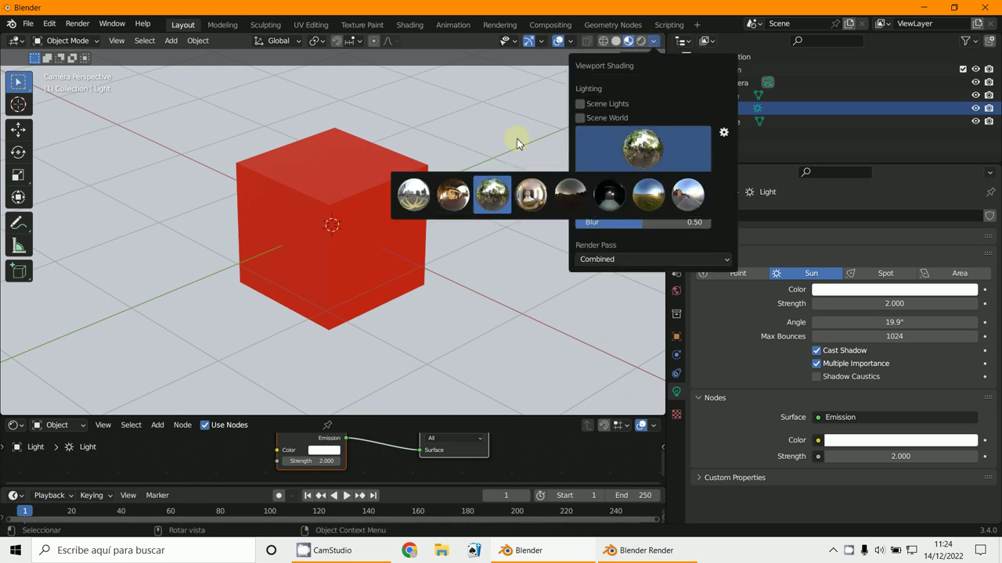
{"action": "left_click", "coordinate": [642, 43]}
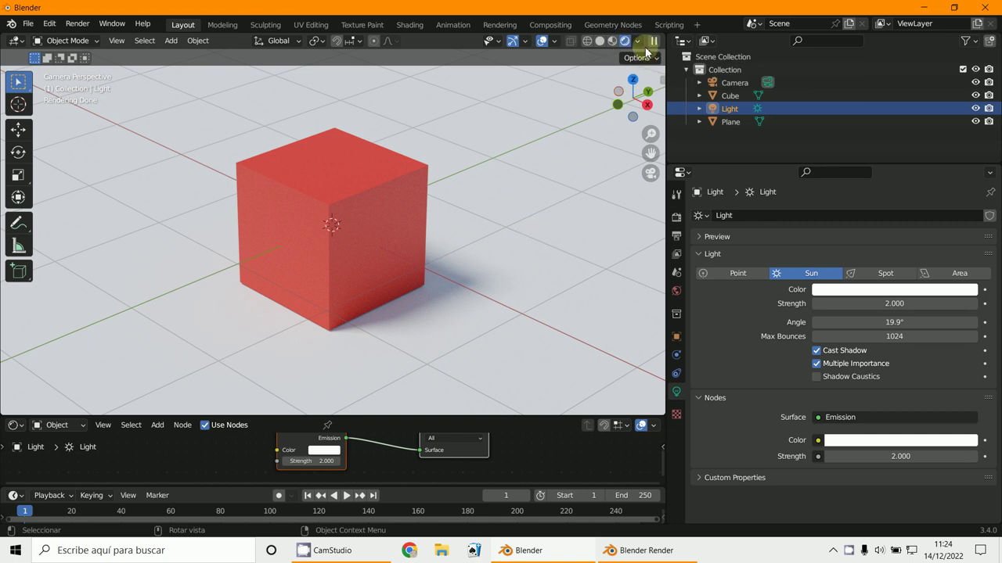
{"action": "left_click", "coordinate": [600, 40]}
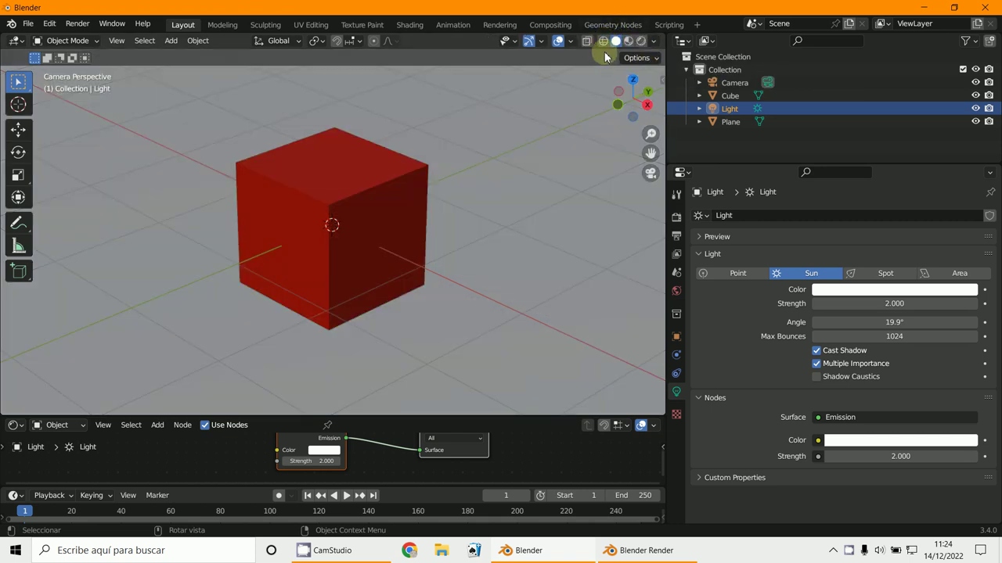
{"action": "right_click", "coordinate": [367, 239]}
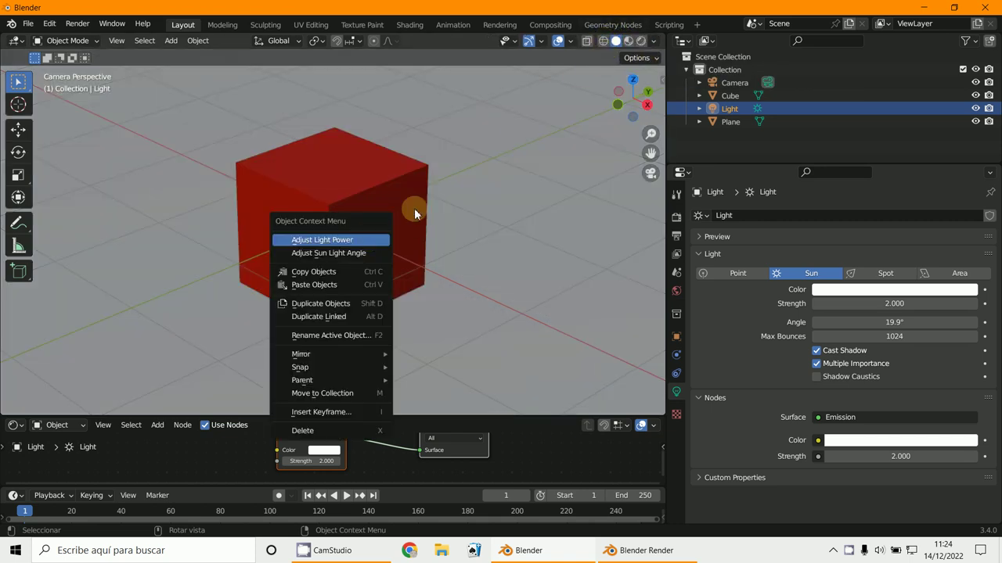
{"action": "left_click", "coordinate": [654, 41]}
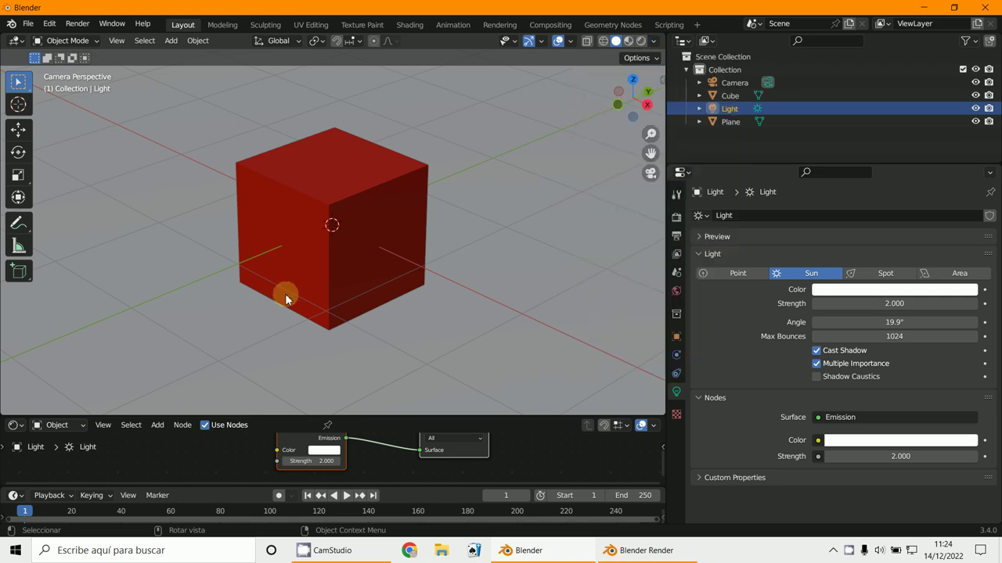
Step: Enlarge the node editor and bring up the light's right-click context menu
{"action": "left_click_drag", "start_coordinate": [381, 417], "coordinate": [447, 241]}
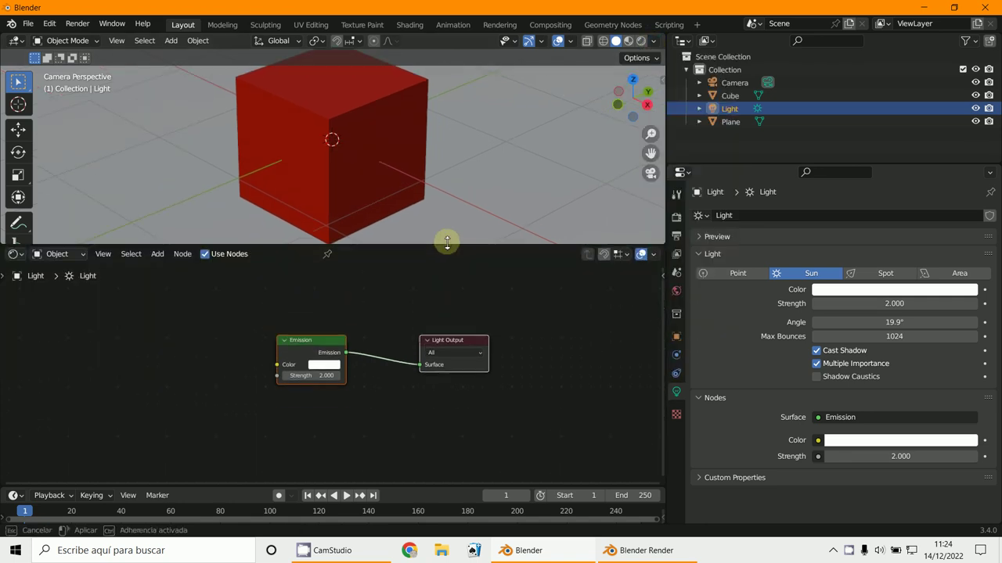
{"action": "right_click", "coordinate": [338, 130]}
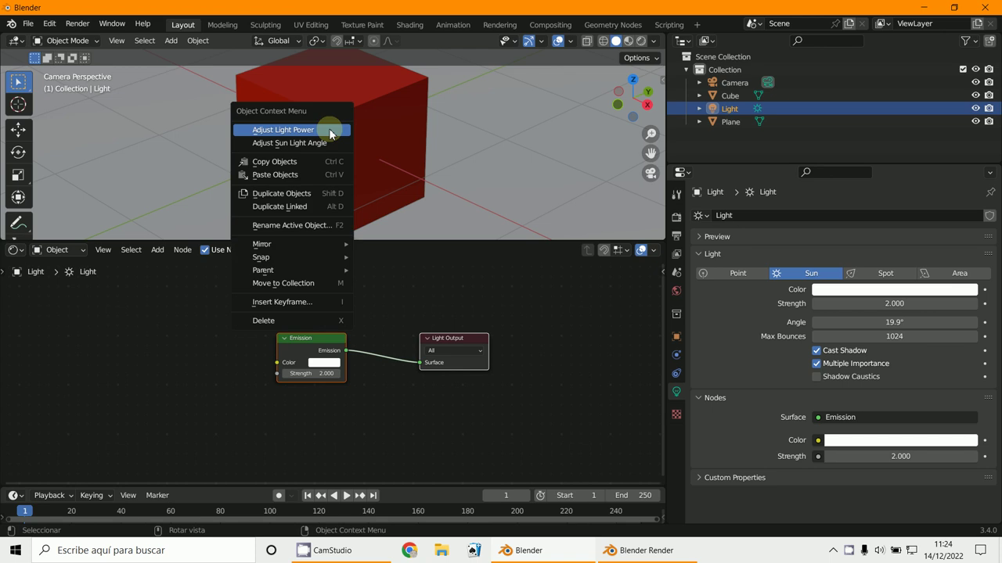
{"action": "left_click", "coordinate": [376, 139]}
{"action": "right_click", "coordinate": [376, 139]}
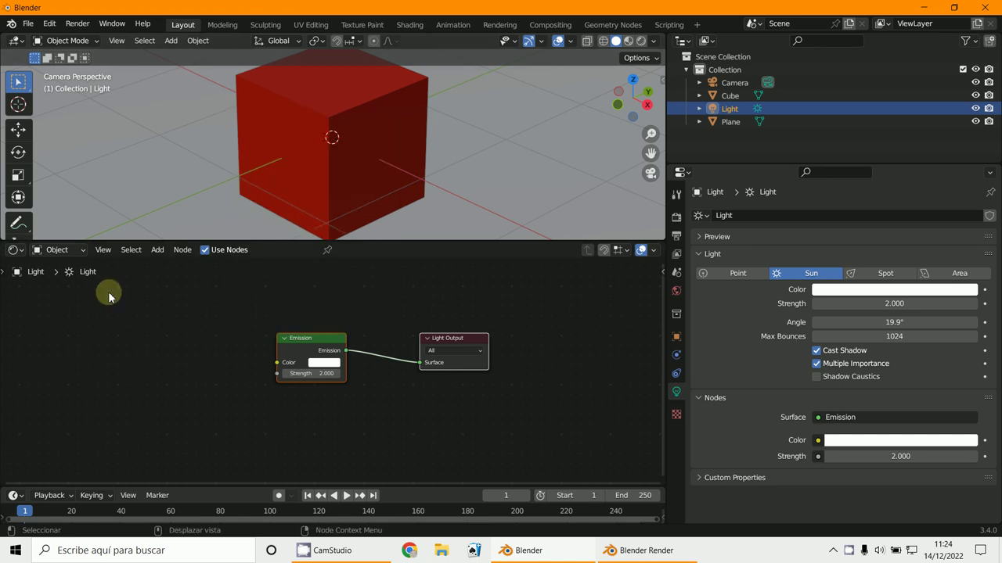
{"action": "left_click", "coordinate": [53, 252]}
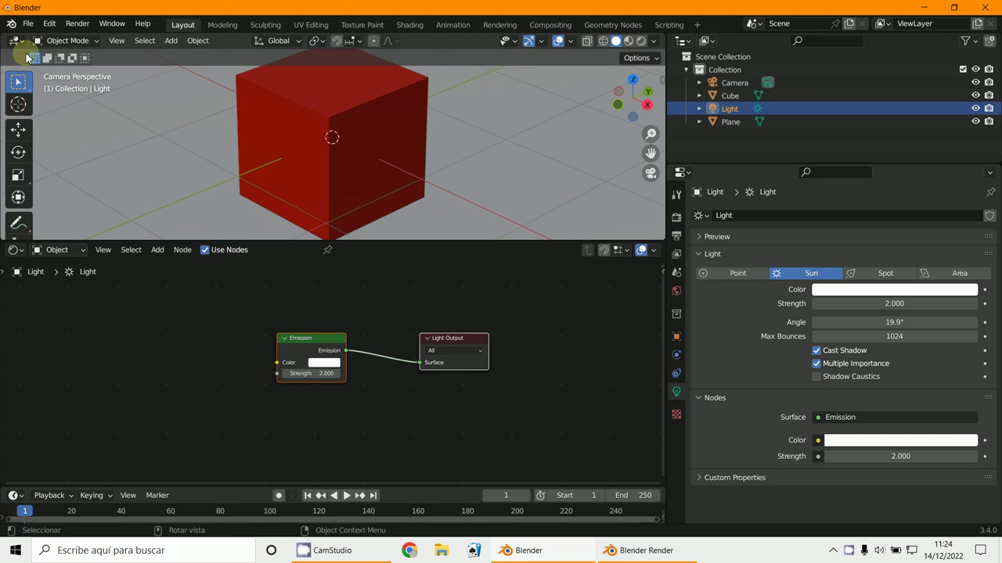
Step: In Preferences > Keymap, set right-click select and spacebar Search, with Select All Toggles enabled
{"action": "left_click", "coordinate": [47, 25]}
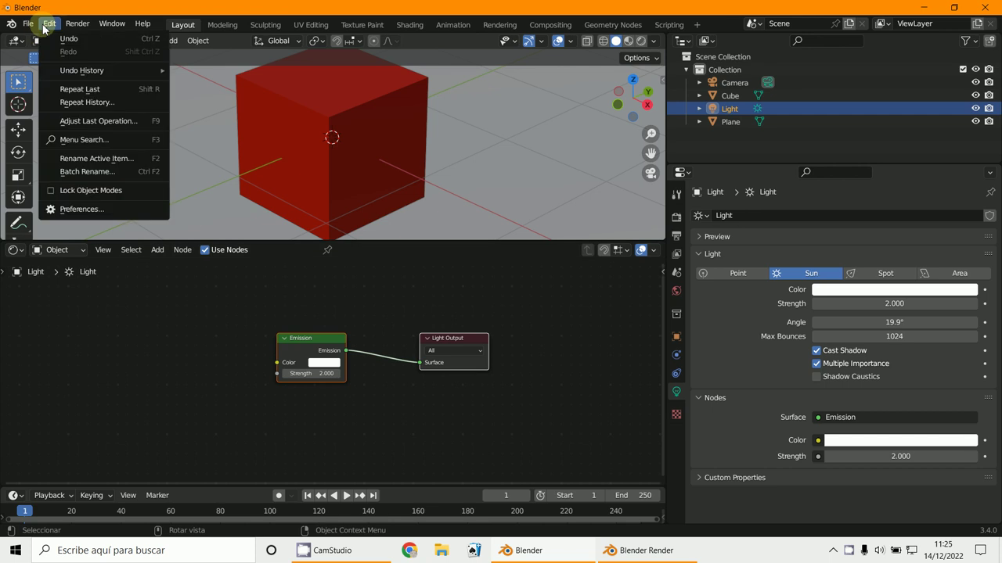
{"action": "left_click", "coordinate": [61, 209]}
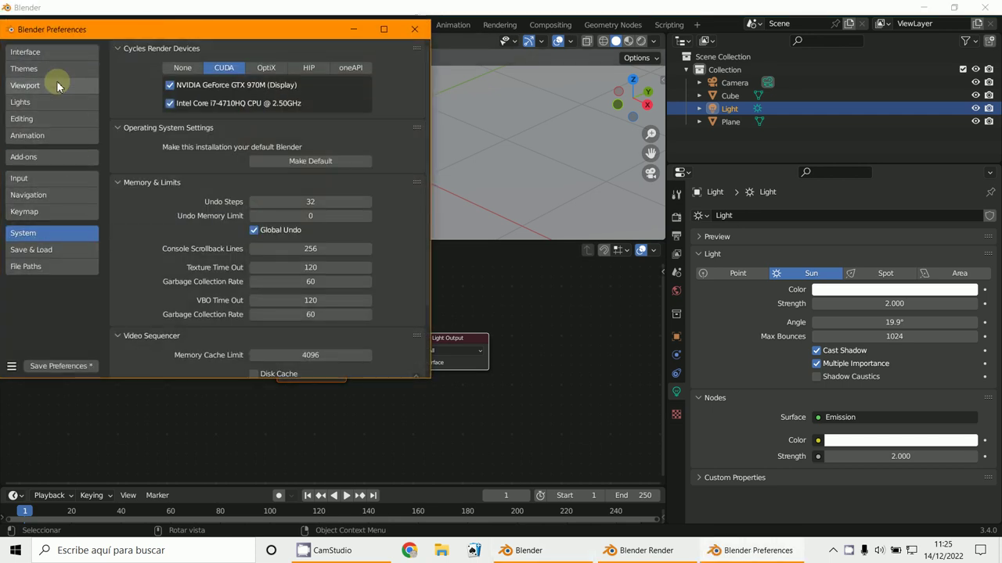
{"action": "left_click", "coordinate": [49, 212]}
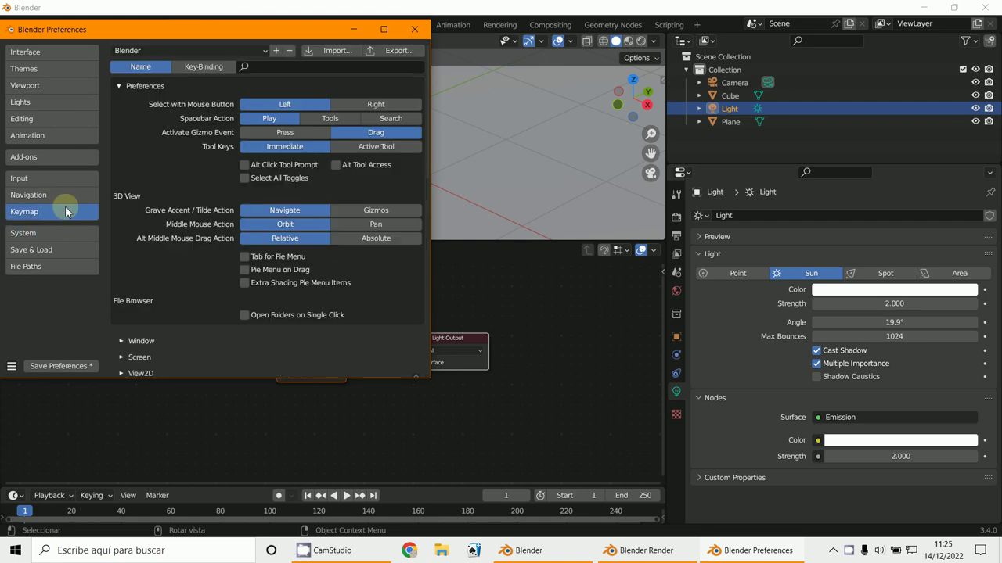
{"action": "left_click", "coordinate": [376, 107]}
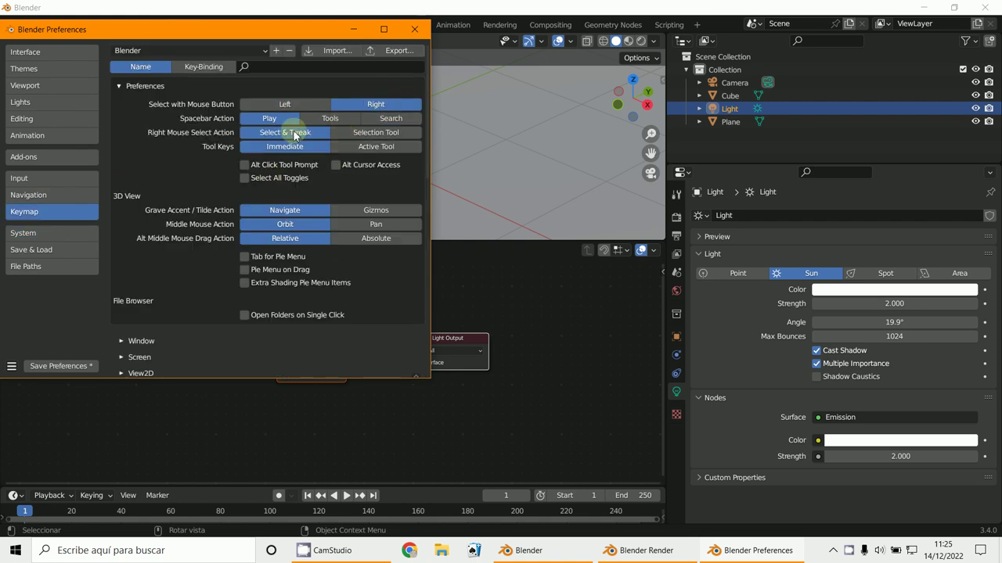
{"action": "left_click", "coordinate": [391, 119]}
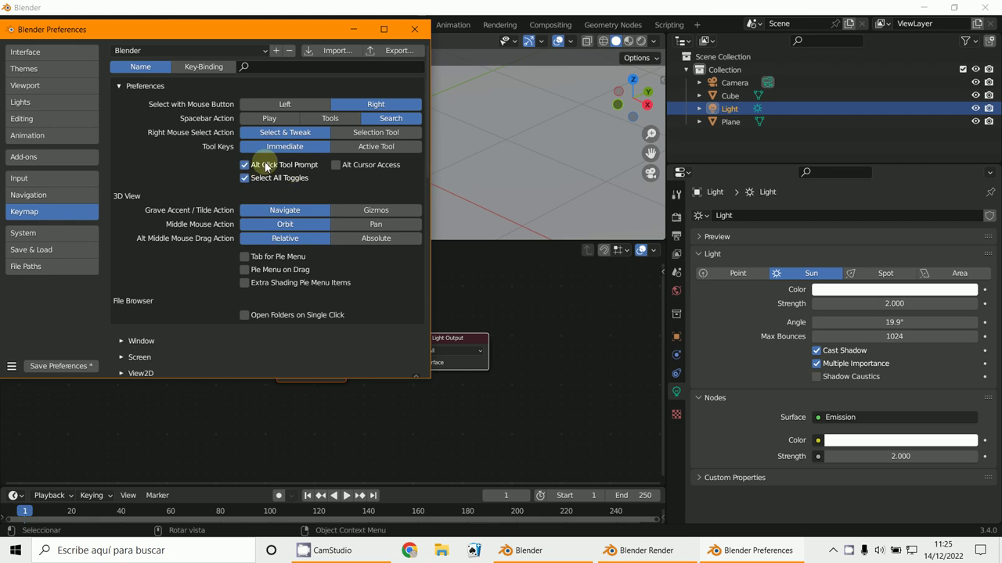
{"action": "left_click", "coordinate": [245, 177]}
{"action": "left_click", "coordinate": [527, 173]}
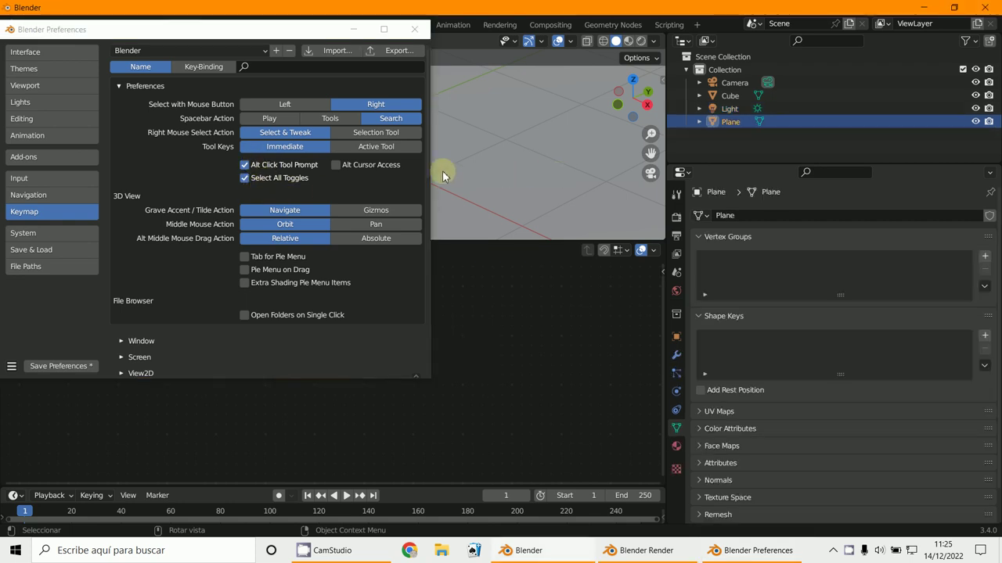
Step: Move the preferences window aside and select the cube to edit its material nodes
{"action": "left_click", "coordinate": [354, 31]}
{"action": "left_click", "coordinate": [357, 162]}
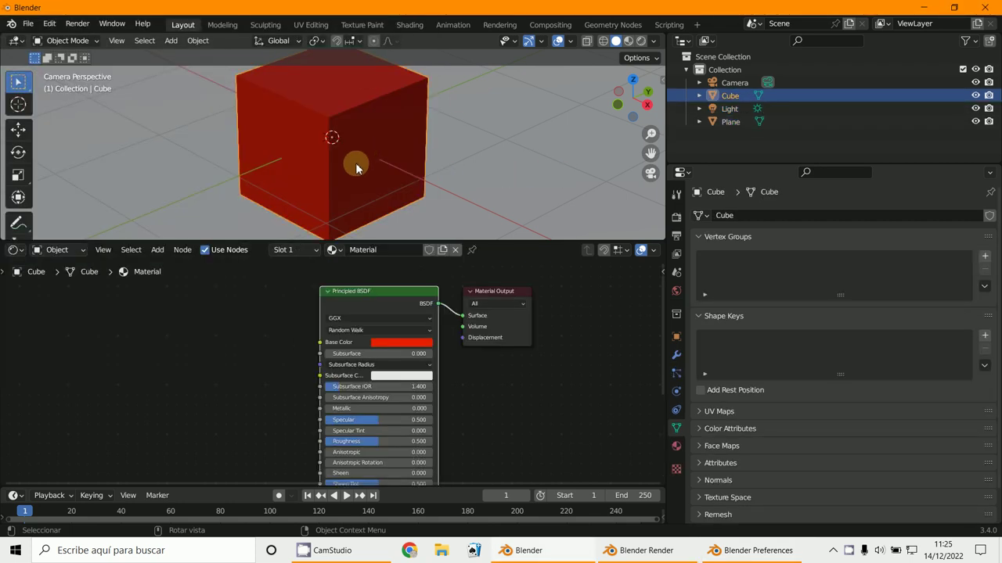
{"action": "scroll", "coordinate": [469, 205], "scroll_direction": "up", "scroll_amount": 1}
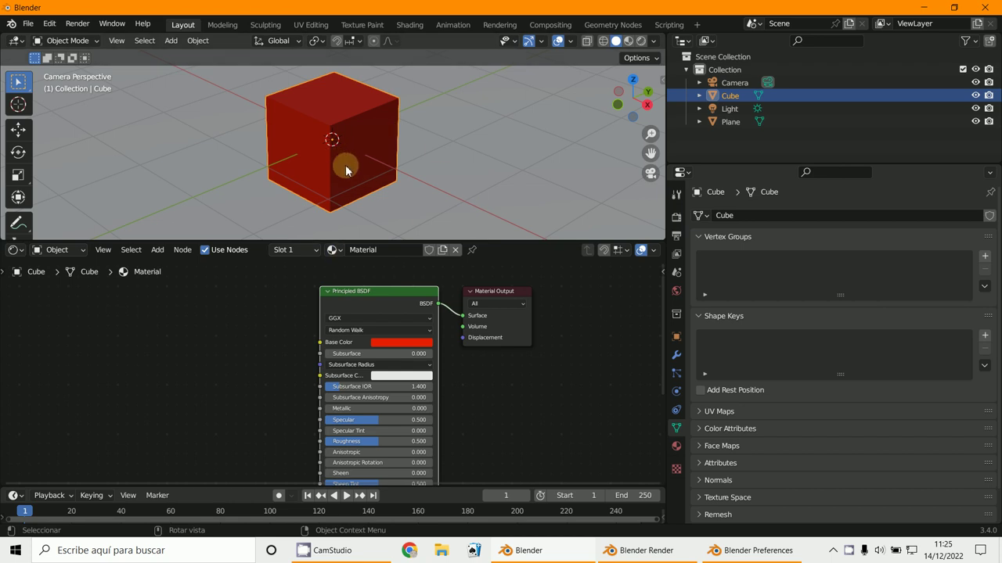
{"action": "scroll", "coordinate": [478, 382], "scroll_direction": "up", "scroll_amount": 1}
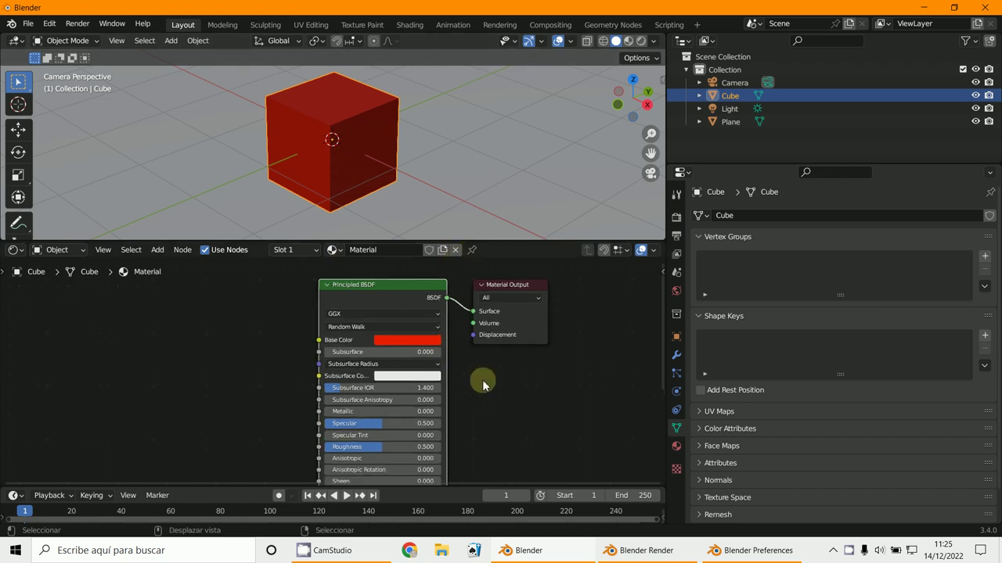
{"action": "scroll", "coordinate": [482, 382], "scroll_direction": "up", "scroll_amount": 1}
{"action": "scroll", "coordinate": [485, 374], "scroll_direction": "down", "scroll_amount": 1}
{"action": "scroll", "coordinate": [486, 364], "scroll_direction": "up", "scroll_amount": 1}
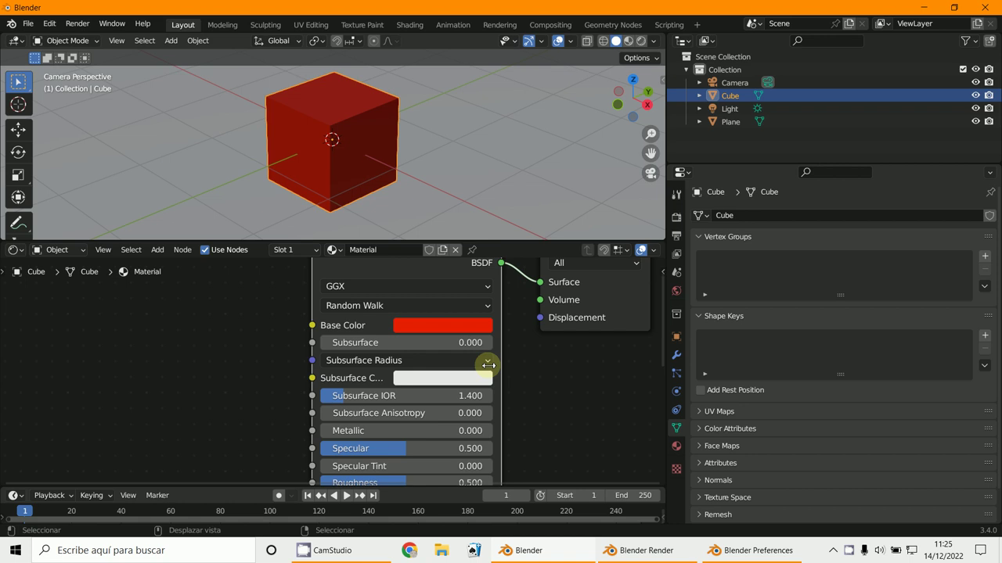
{"action": "scroll", "coordinate": [487, 366], "scroll_direction": "down", "scroll_amount": 1}
{"action": "scroll", "coordinate": [485, 367], "scroll_direction": "down", "scroll_amount": 2}
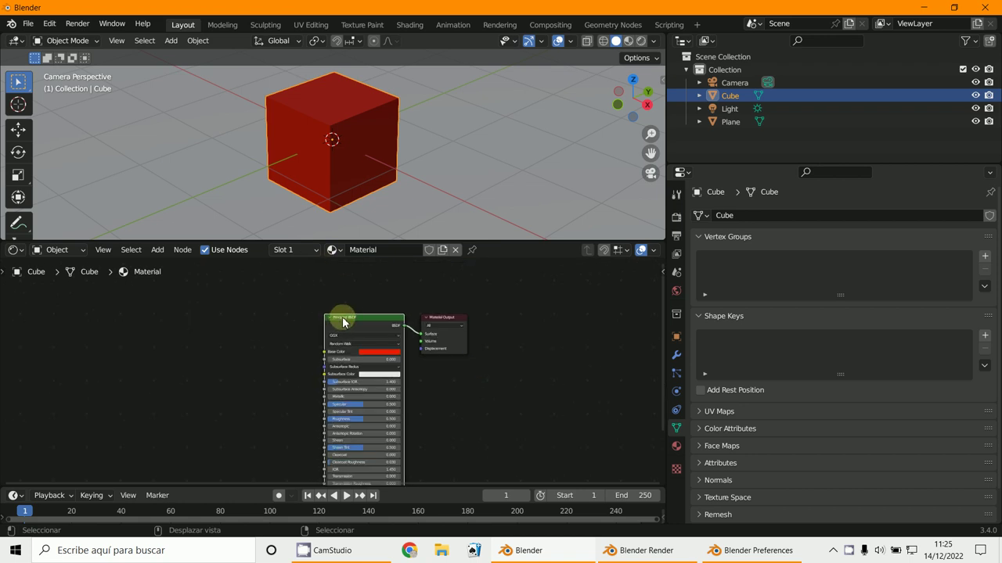
Step: Add an Image Texture node left of Principled BSDF and link its Color to Base Color
{"action": "left_click", "coordinate": [159, 250]}
{"action": "mouse_move", "coordinate": [180, 322]}
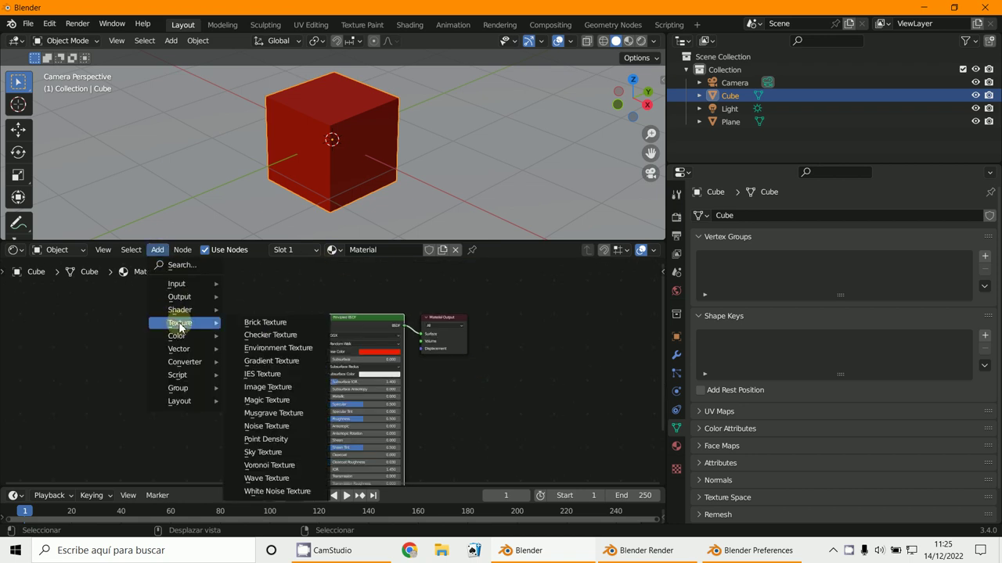
{"action": "left_click", "coordinate": [271, 387]}
{"action": "left_click", "coordinate": [226, 365]}
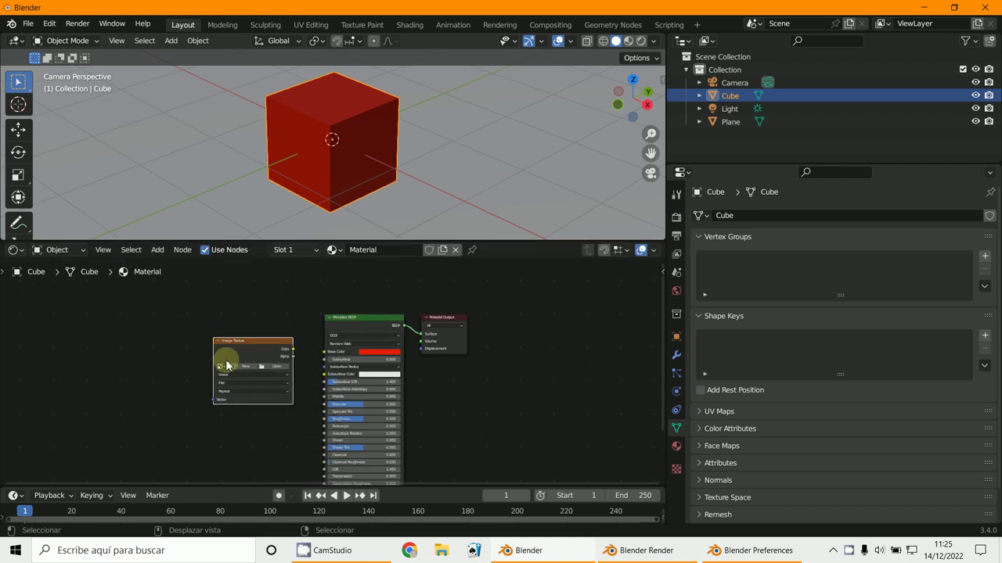
{"action": "scroll", "coordinate": [277, 357], "scroll_direction": "up", "scroll_amount": 2}
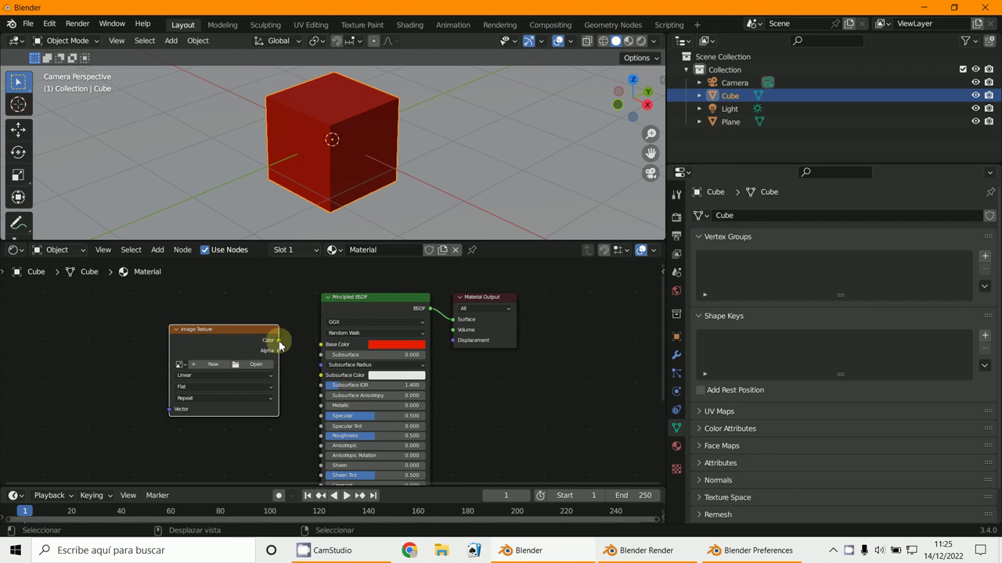
{"action": "mouse_move", "coordinate": [279, 342]}
{"action": "left_mouse_down"}
{"action": "mouse_move", "coordinate": [318, 360]}
{"action": "mouse_move", "coordinate": [322, 349]}
{"action": "left_mouse_up"}
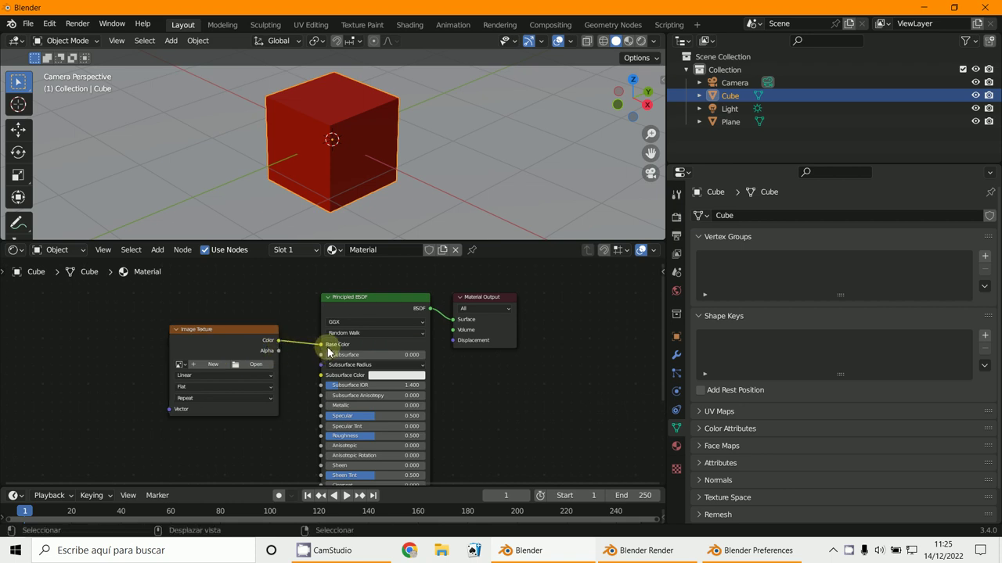
Step: Load a JPG picture from the Pictures folder into the Image Texture node
{"action": "left_click", "coordinate": [256, 365]}
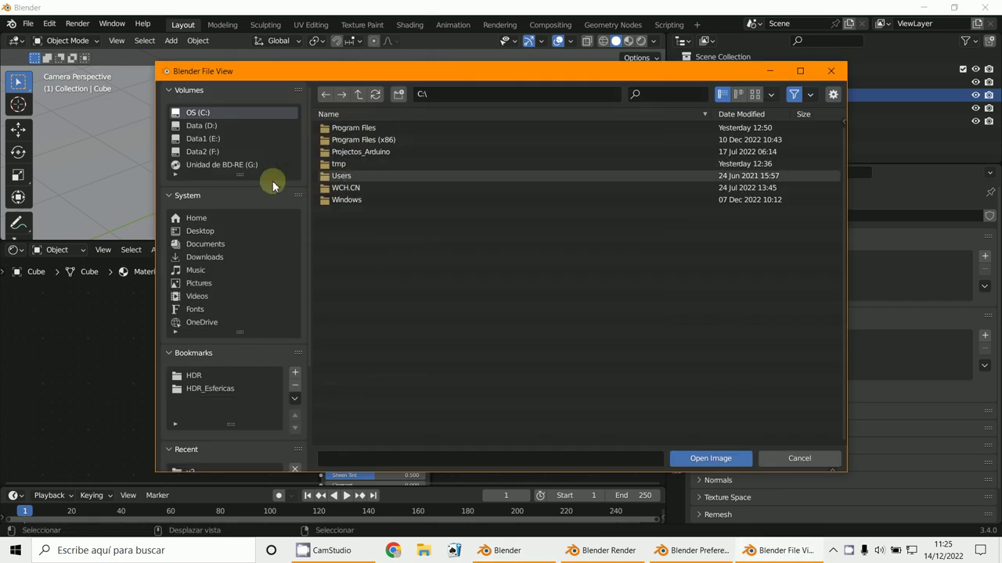
{"action": "left_click", "coordinate": [199, 283]}
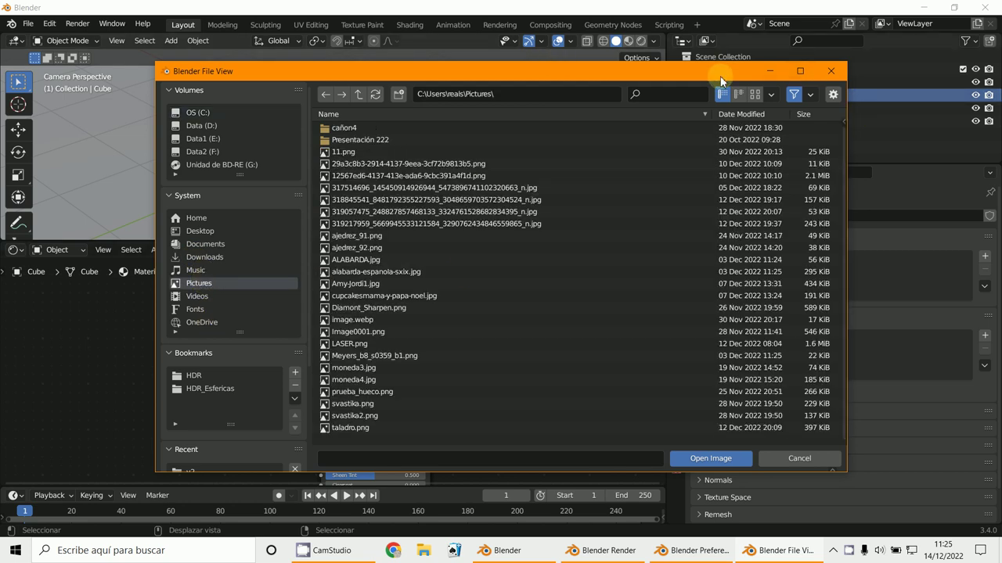
{"action": "left_click", "coordinate": [755, 94]}
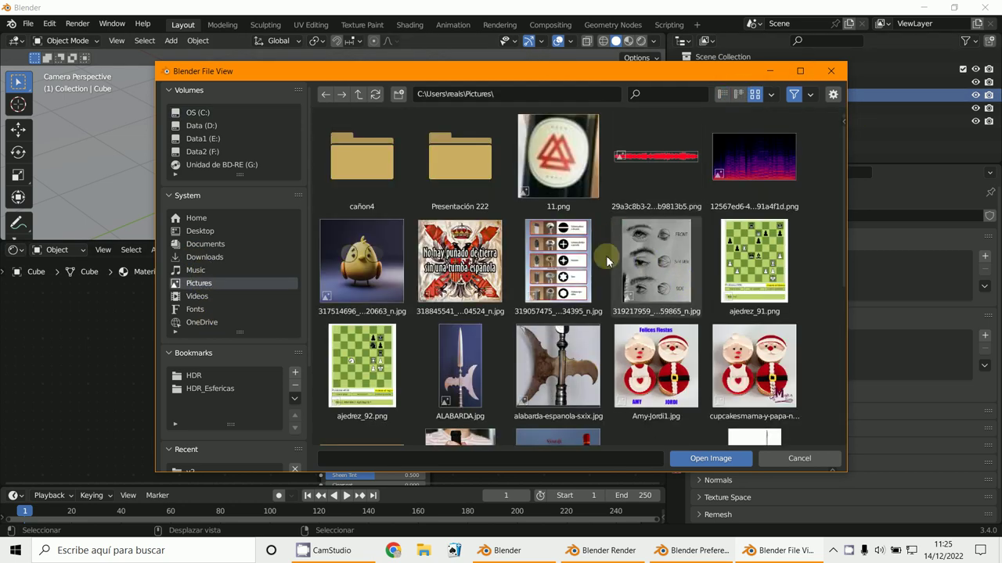
{"action": "double_click", "coordinate": [557, 262]}
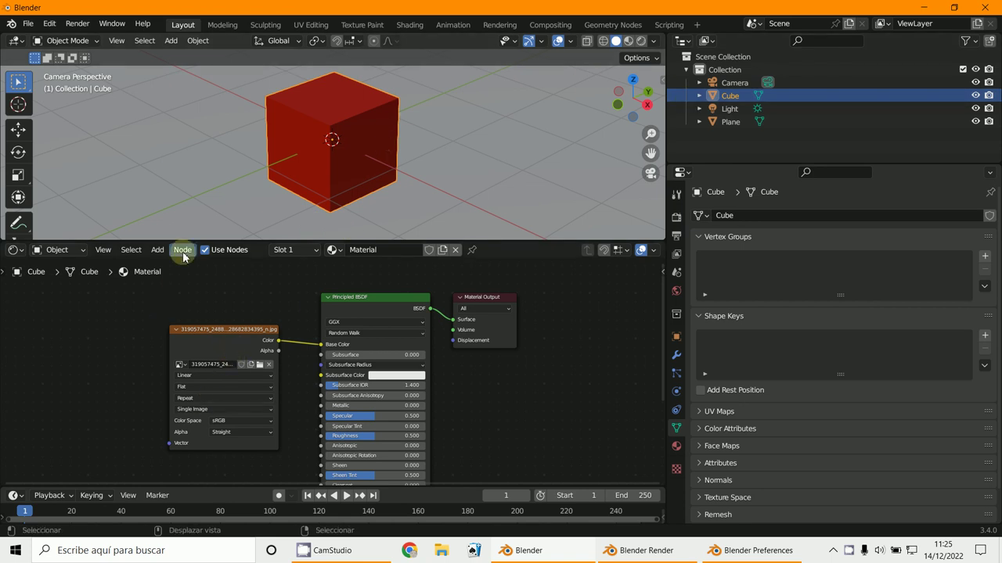
Step: Add a Texture Coordinate node and link its UV output to the Image Texture's Vector input
{"action": "left_click", "coordinate": [157, 250]}
{"action": "mouse_move", "coordinate": [177, 284]}
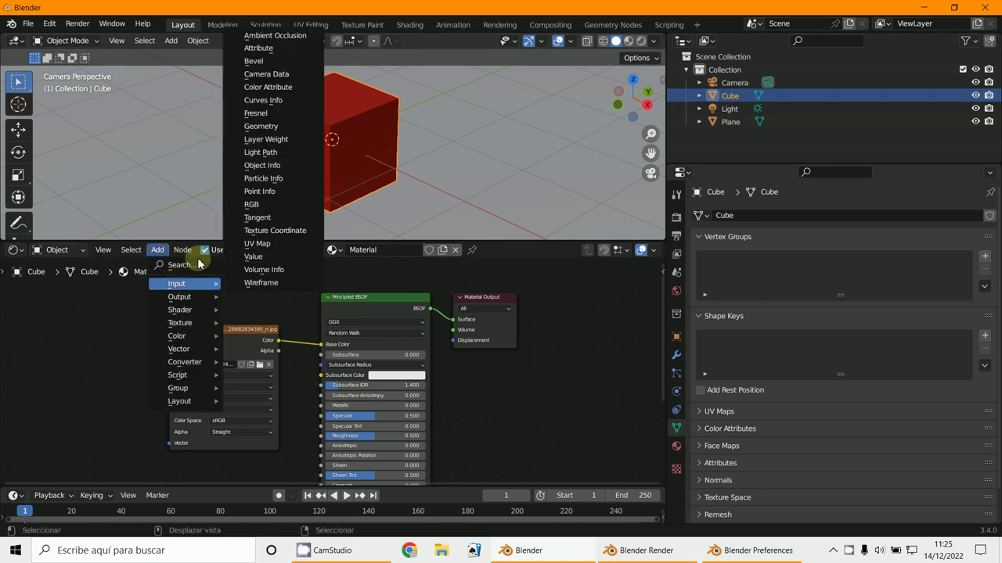
{"action": "left_click", "coordinate": [274, 230]}
{"action": "left_click", "coordinate": [73, 323]}
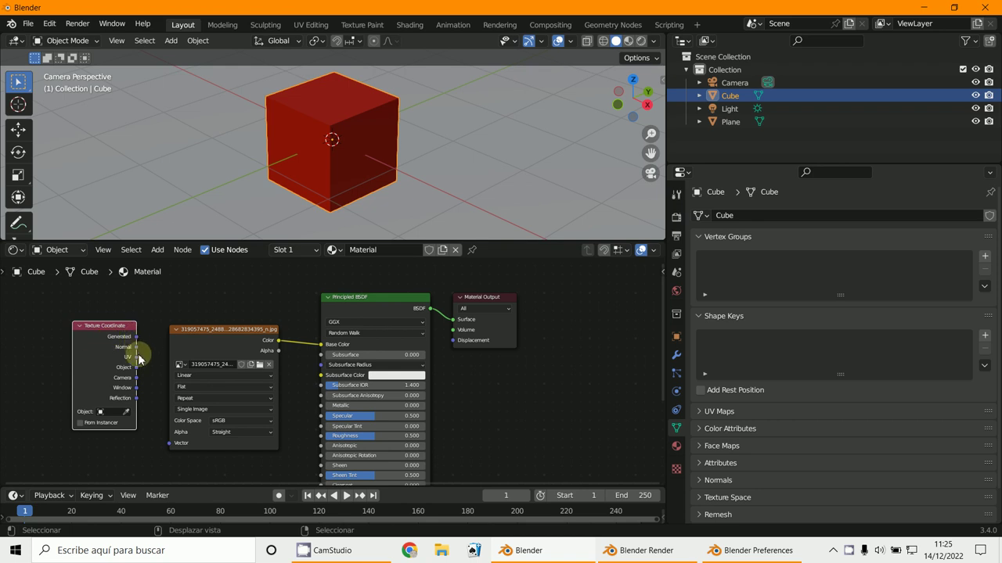
{"action": "left_click_drag", "start_coordinate": [137, 358], "coordinate": [169, 443]}
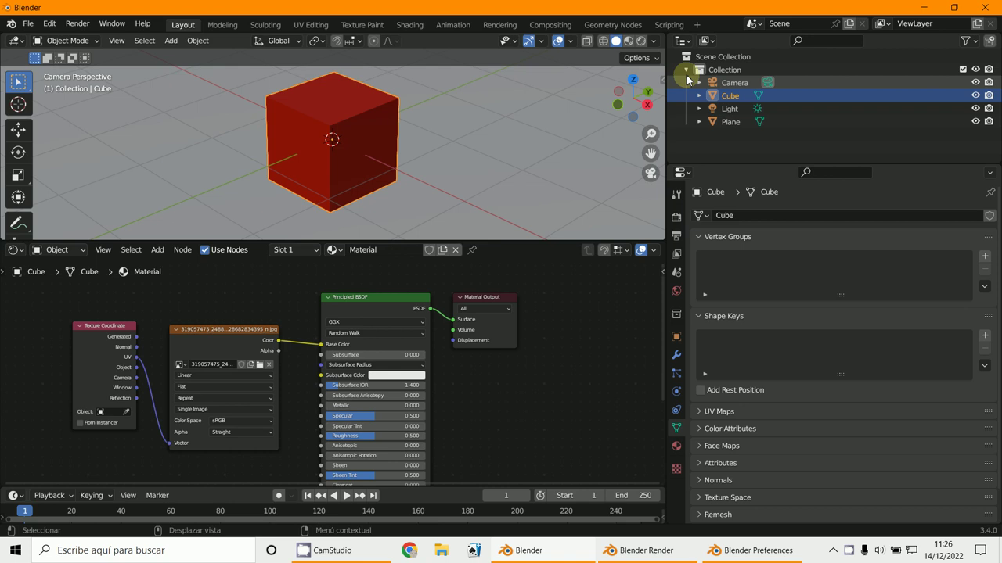
{"action": "left_click", "coordinate": [653, 43]}
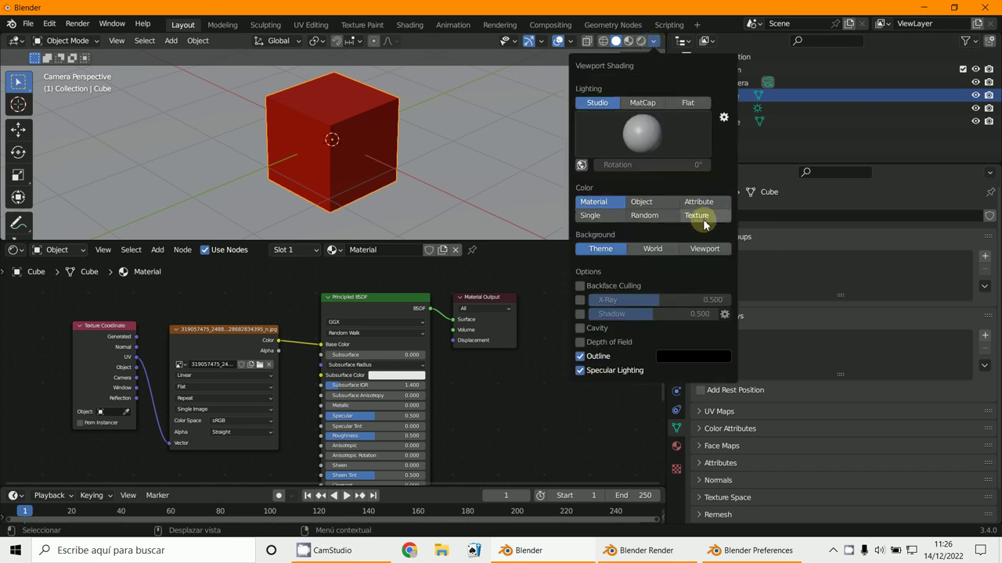
Step: Set the viewport shading Color to Texture so the cube displays its loaded picture
{"action": "left_click", "coordinate": [615, 49]}
{"action": "left_click", "coordinate": [653, 43]}
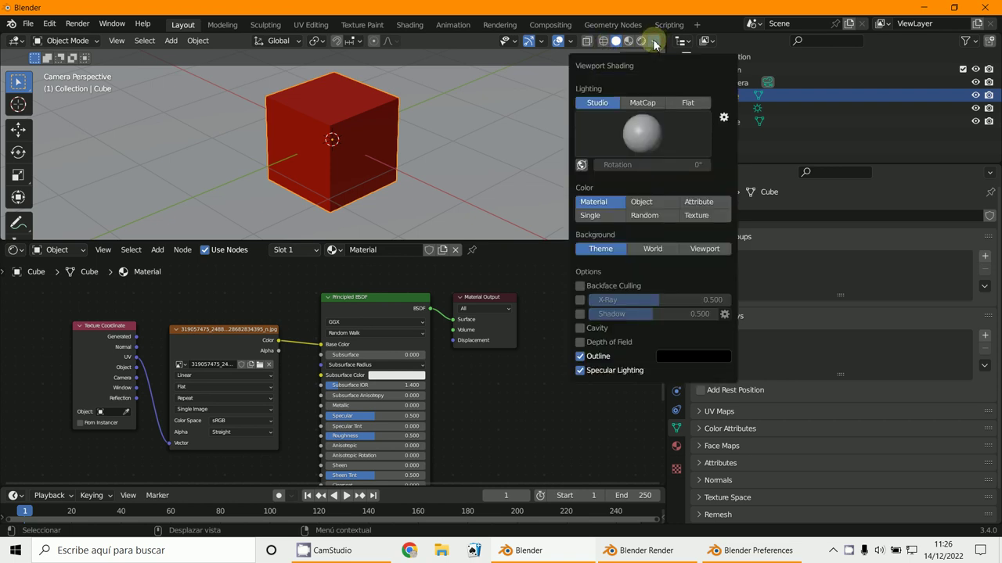
{"action": "left_click", "coordinate": [698, 216]}
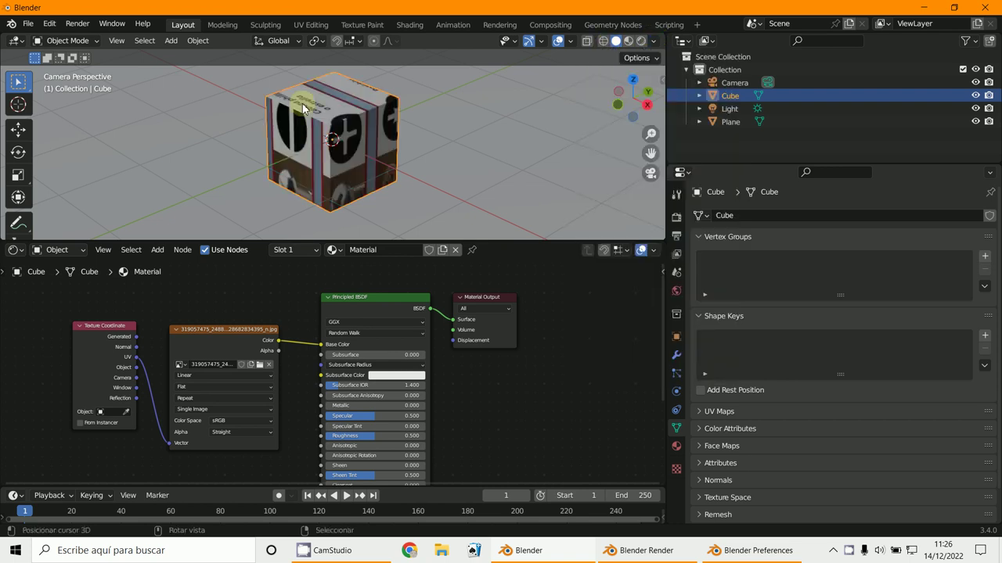
{"action": "scroll", "coordinate": [502, 223], "scroll_direction": "down", "scroll_amount": 4}
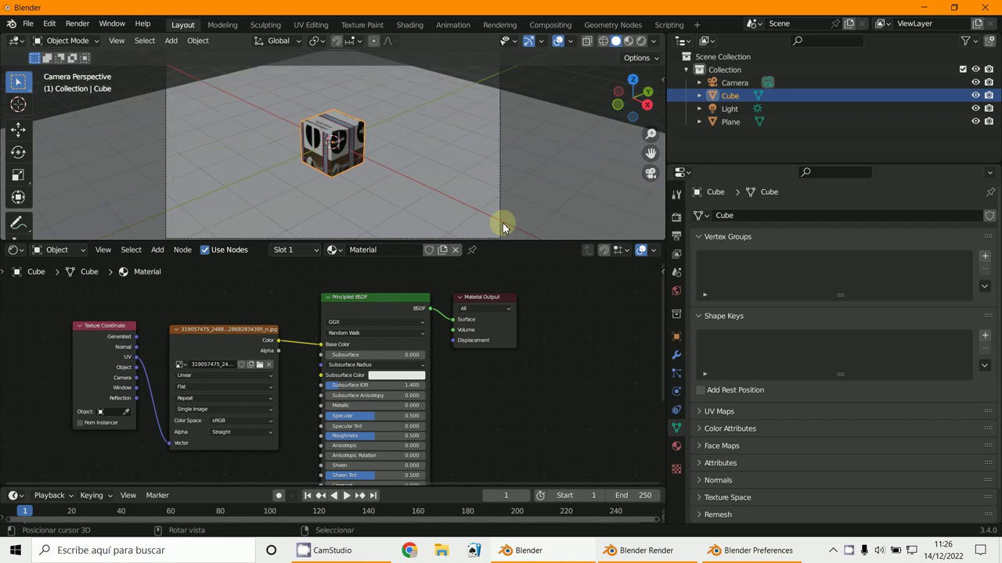
Step: Enlarge the 3D viewport and show the sidebar's View tab with Clip Start 0.01 m, Clip End 1000 m
{"action": "right_click", "coordinate": [420, 38]}
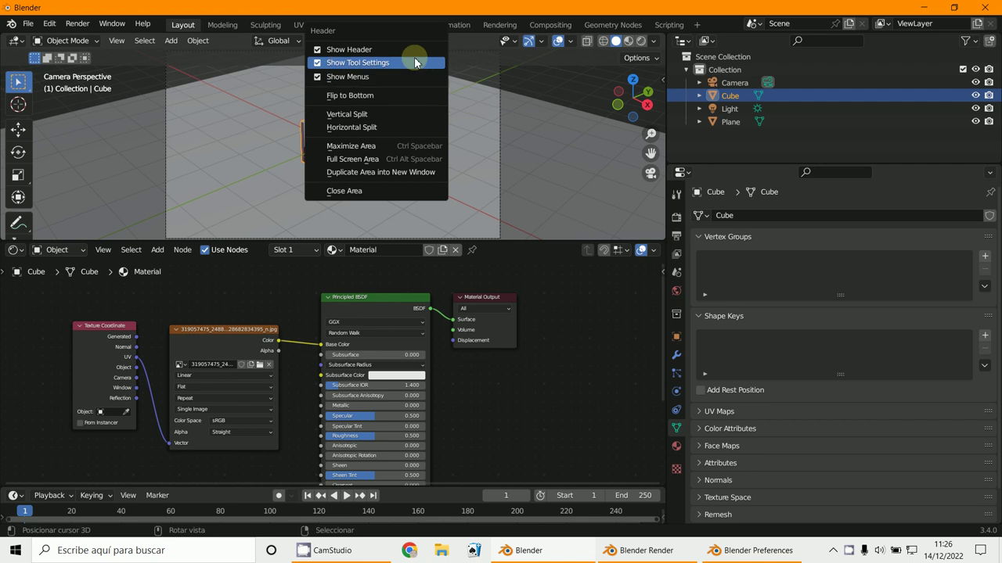
{"action": "left_click_drag", "start_coordinate": [543, 241], "coordinate": [526, 481]}
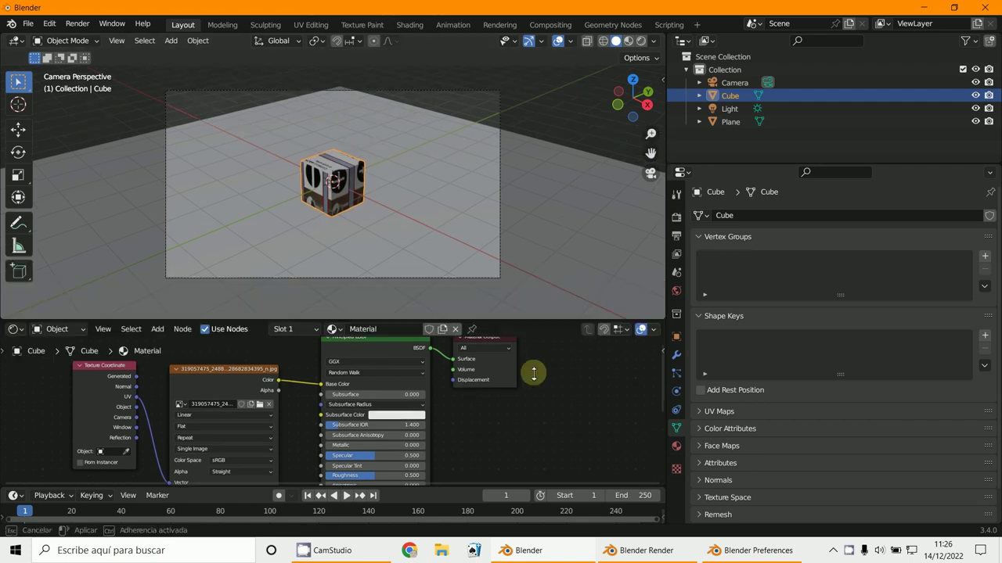
{"action": "key", "text": "n"}
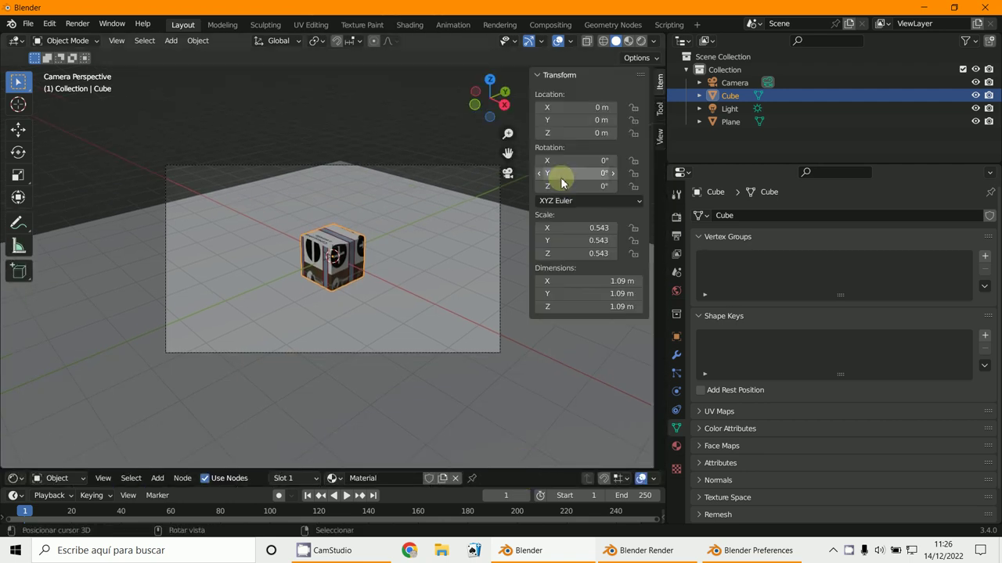
{"action": "left_click", "coordinate": [659, 136]}
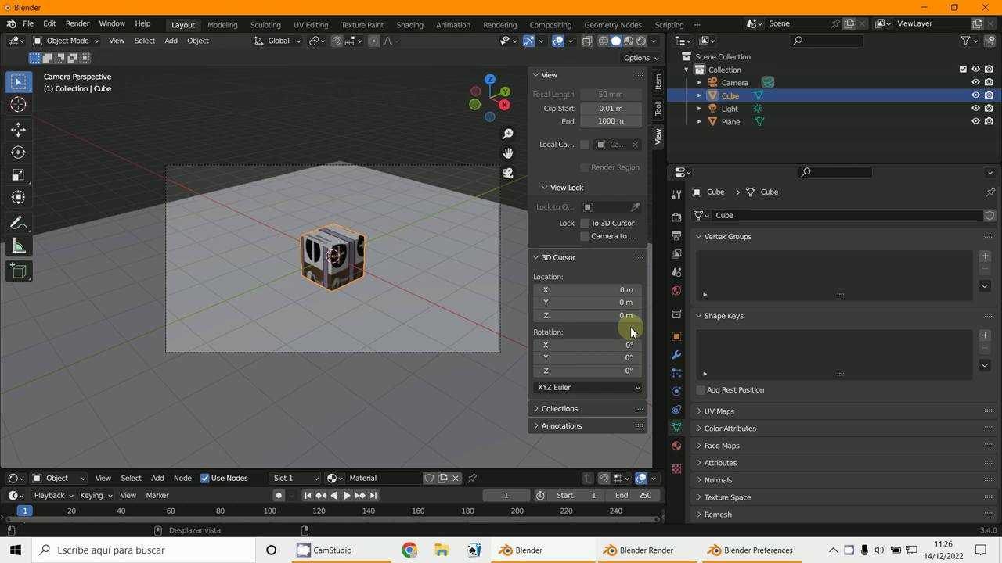
Step: Select the Camera and set its lens clipping to Clip End 1000 m and Clip Start 0.01 m
{"action": "left_click", "coordinate": [354, 356]}
{"action": "left_click", "coordinate": [355, 352]}
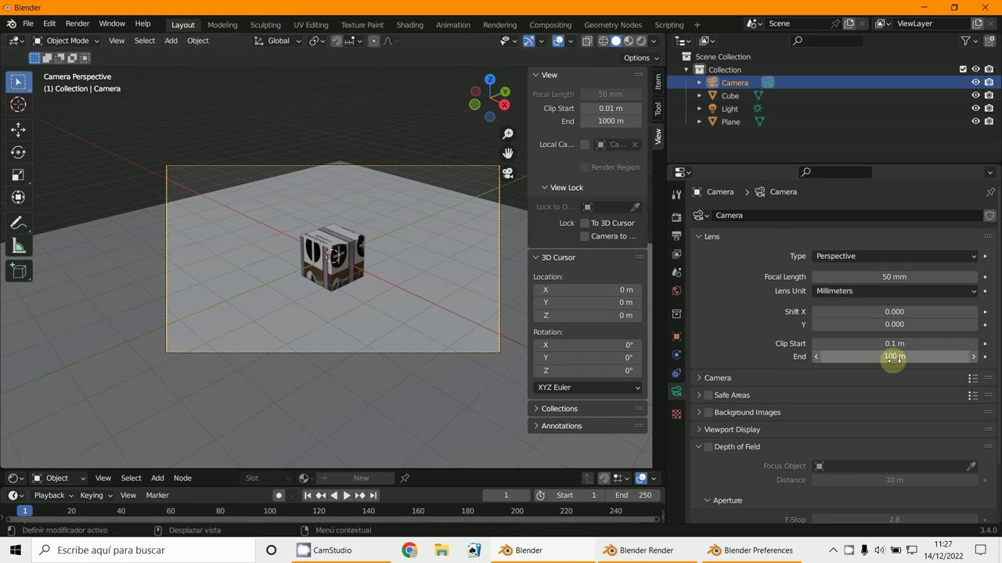
{"action": "left_click", "coordinate": [893, 359]}
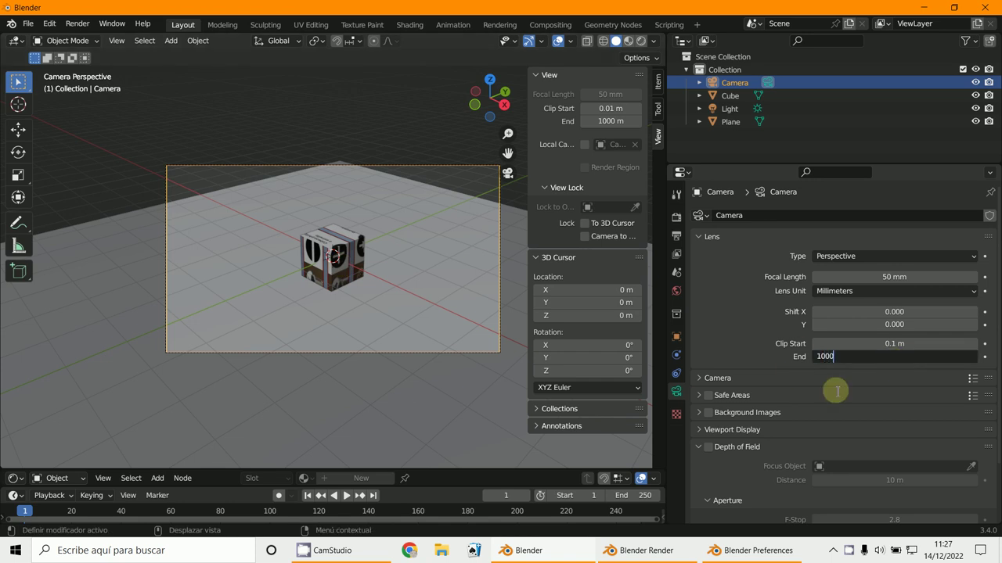
{"action": "left_click", "coordinate": [912, 343]}
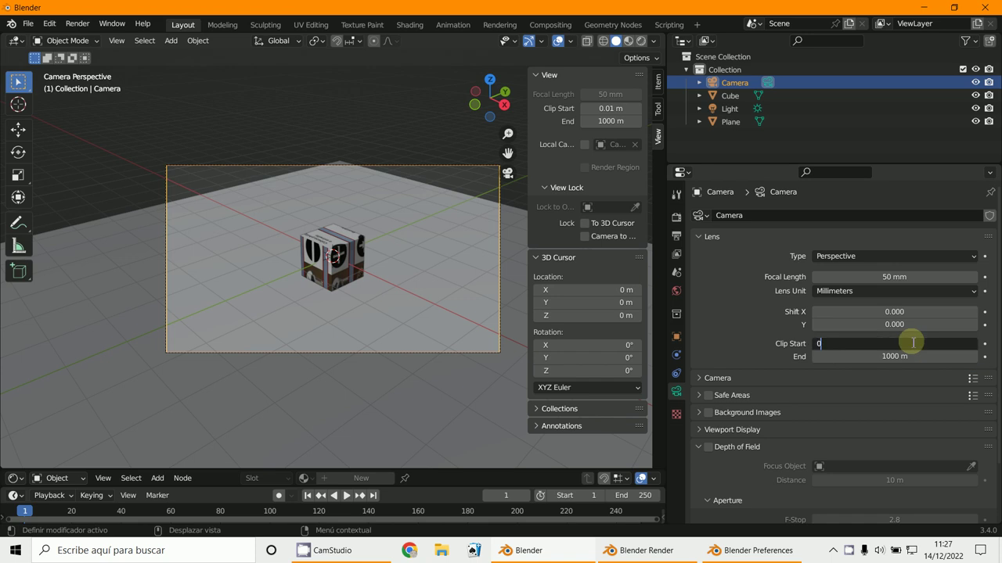
{"action": "type", "text": ".01 m"}
{"action": "key", "text": "Return"}
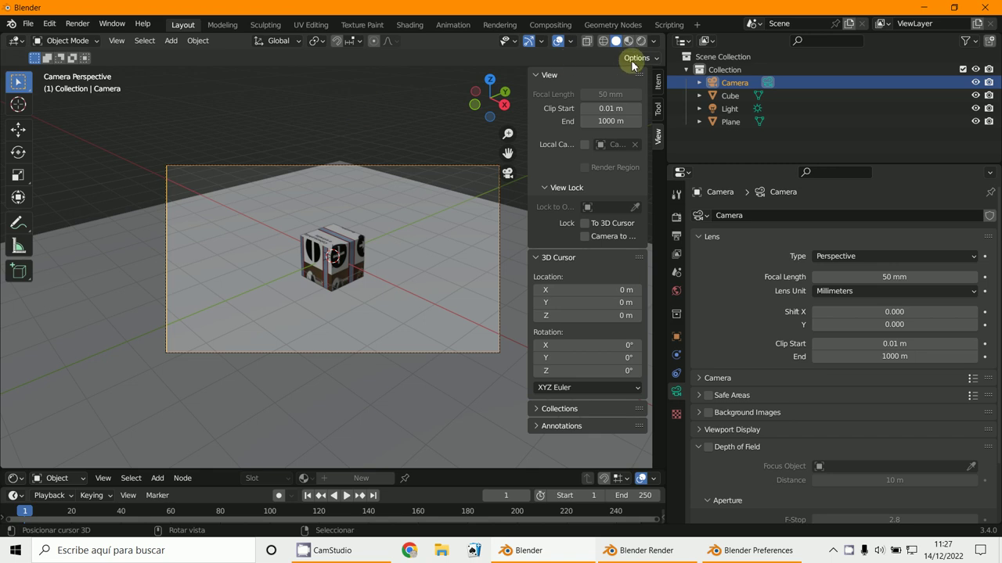
Step: Enable the Statistics viewport overlay, select the cube and switch it into Edit Mode
{"action": "left_click", "coordinate": [570, 42]}
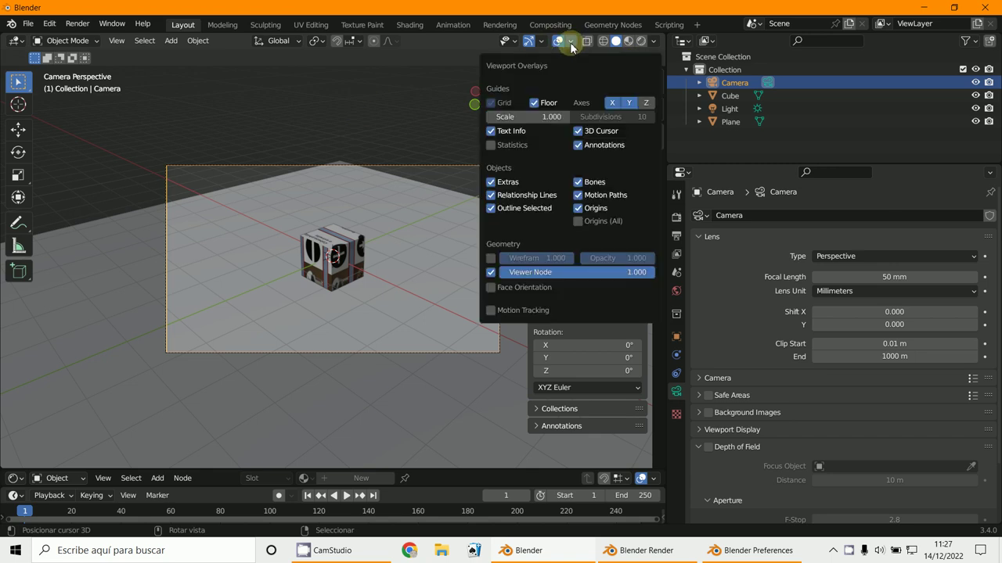
{"action": "left_click", "coordinate": [492, 146]}
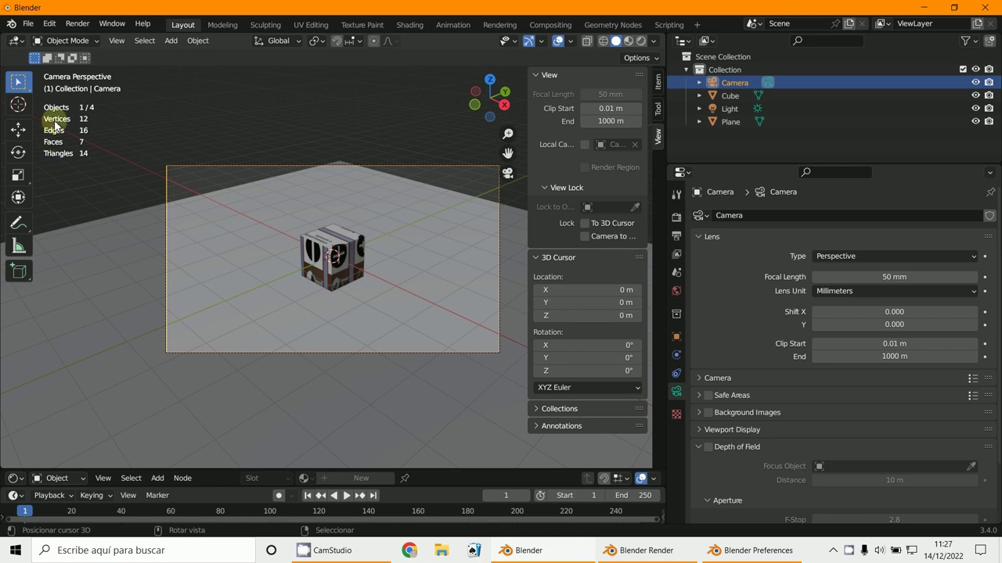
{"action": "left_click", "coordinate": [323, 251]}
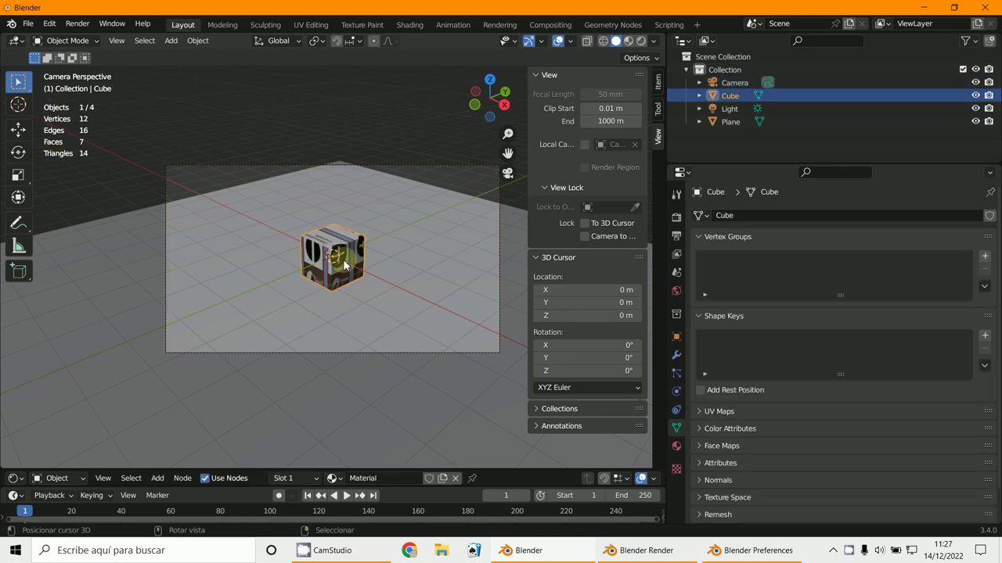
{"action": "left_click", "coordinate": [59, 41]}
{"action": "left_click", "coordinate": [66, 60]}
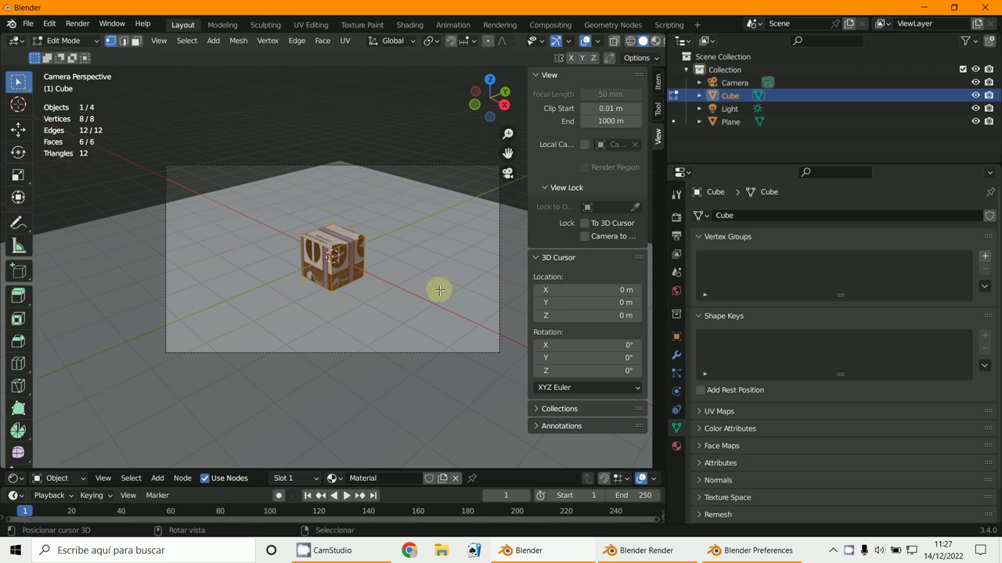
Step: Switch the cube back to Object Mode
{"action": "left_click", "coordinate": [598, 44]}
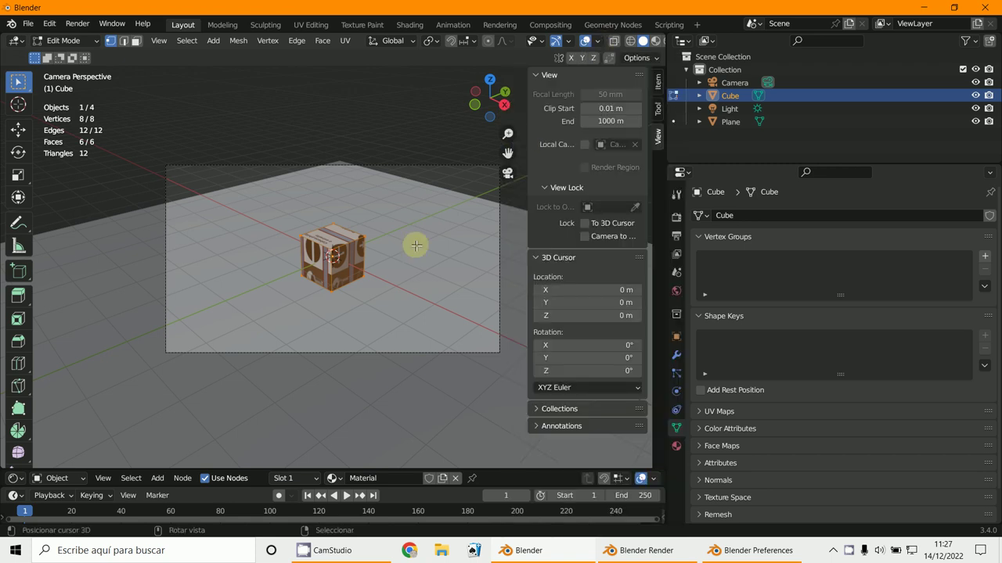
{"action": "left_click", "coordinate": [69, 41]}
{"action": "left_click", "coordinate": [70, 54]}
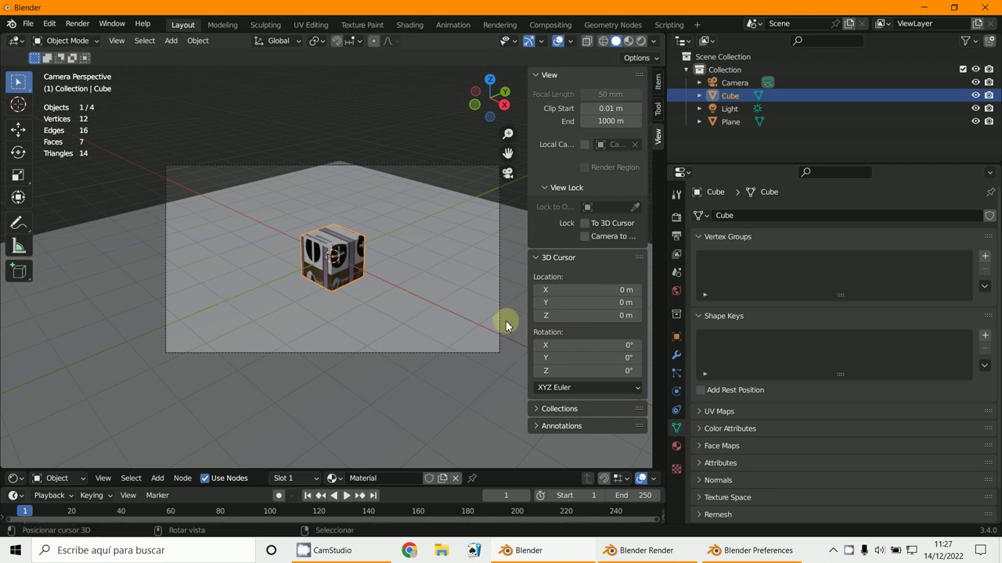
Step: Hide the sidebar and drag the Shader Editor border up to enlarge it
{"action": "key", "text": "n"}
{"action": "scroll", "coordinate": [482, 352], "scroll_direction": "up", "scroll_amount": 3}
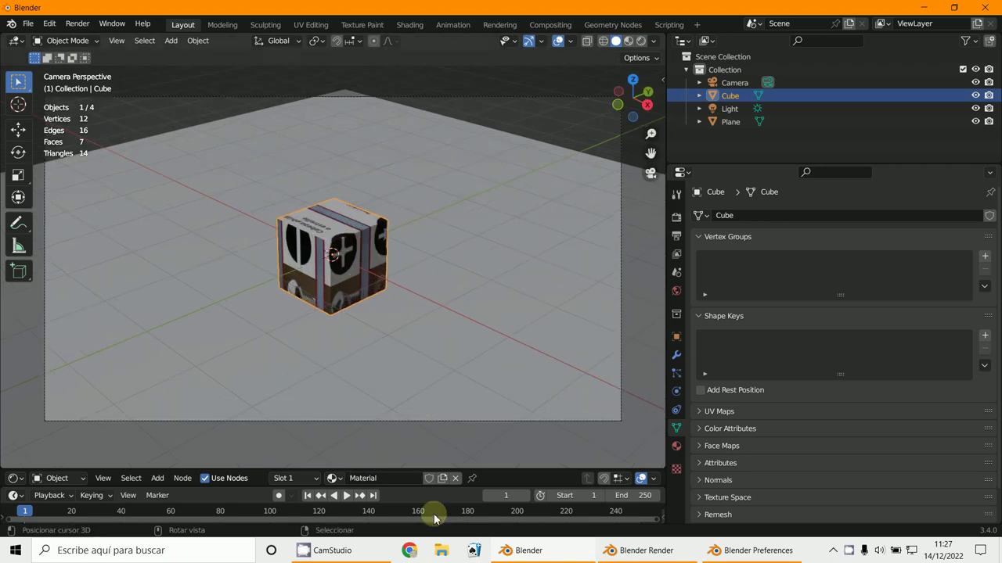
{"action": "left_click_drag", "start_coordinate": [431, 469], "coordinate": [447, 321]}
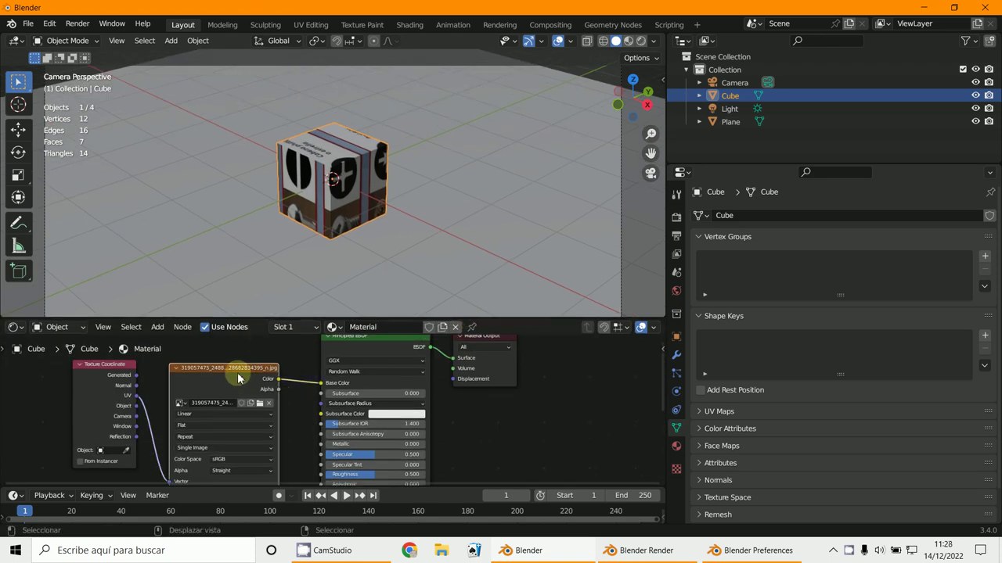
Step: Delete the Image Texture and Texture Coordinate nodes, then enlarge the 3D viewport again
{"action": "key", "text": "x"}
{"action": "left_click", "coordinate": [101, 365]}
{"action": "key", "text": "x"}
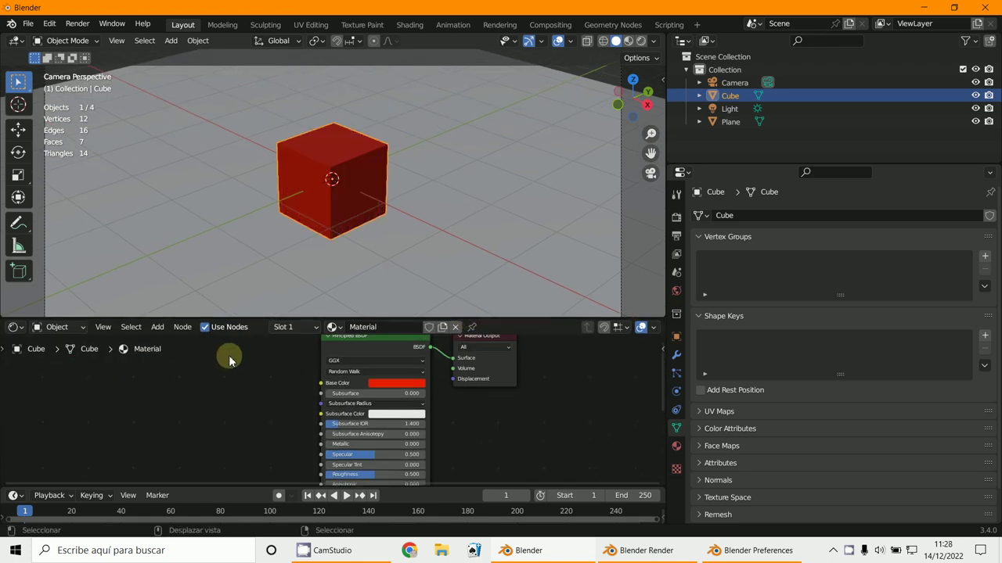
{"action": "scroll", "coordinate": [370, 271], "scroll_direction": "down", "scroll_amount": 3}
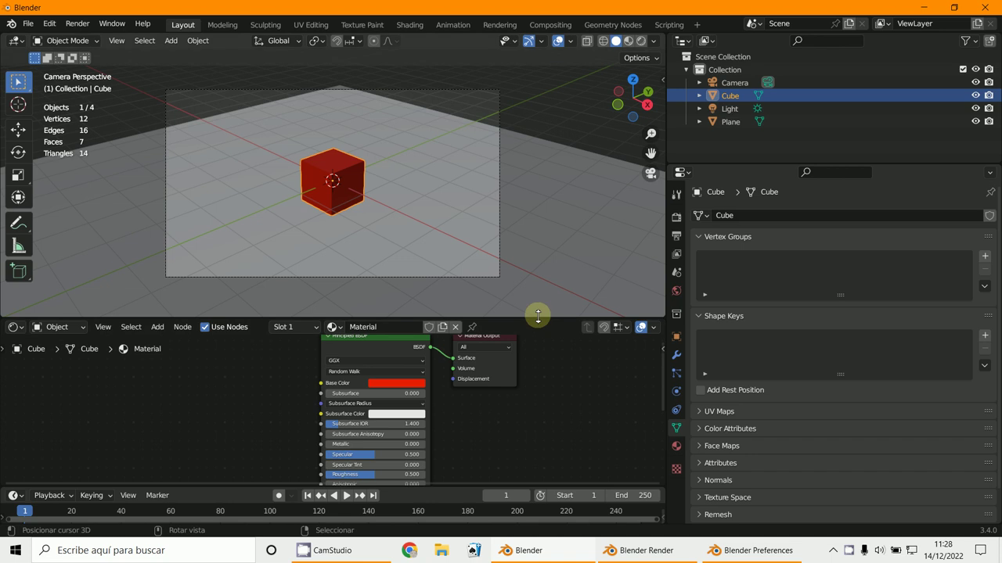
{"action": "left_click_drag", "start_coordinate": [538, 317], "coordinate": [545, 391]}
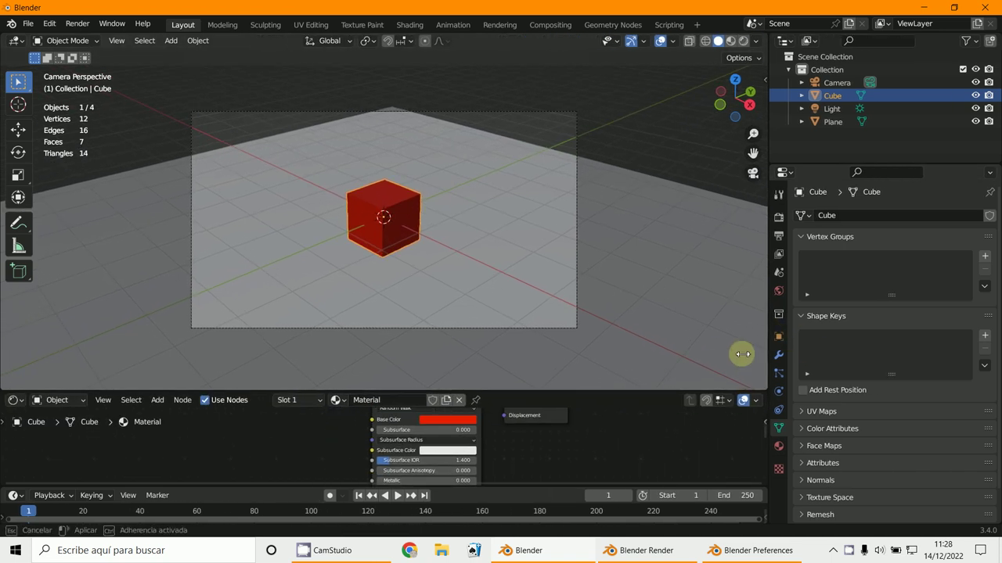
Step: Save the scene with File > Defaults > Save Startup File and close Blender
{"action": "left_click_drag", "start_coordinate": [668, 332], "coordinate": [740, 340]}
{"action": "left_click", "coordinate": [749, 217]}
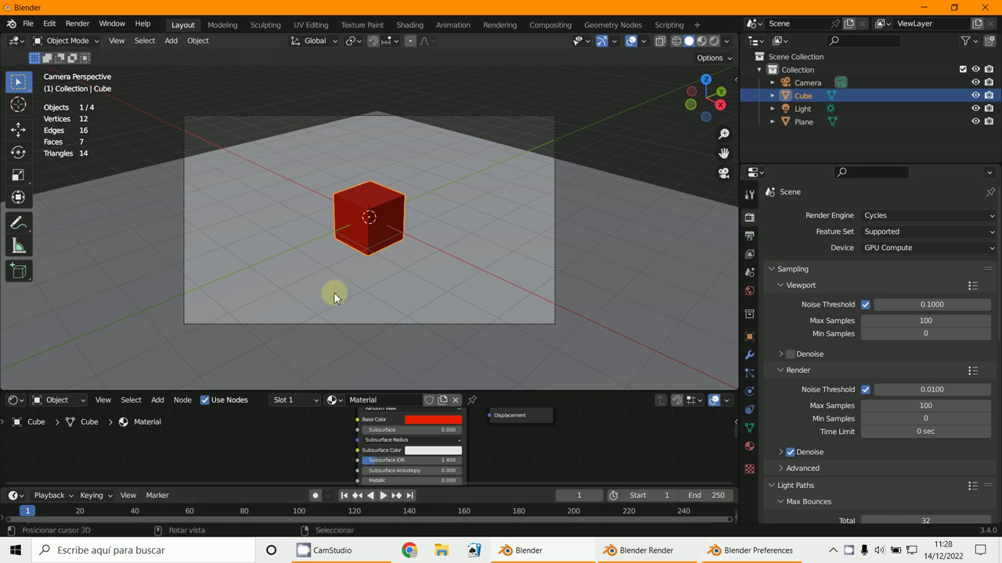
{"action": "left_click", "coordinate": [27, 24]}
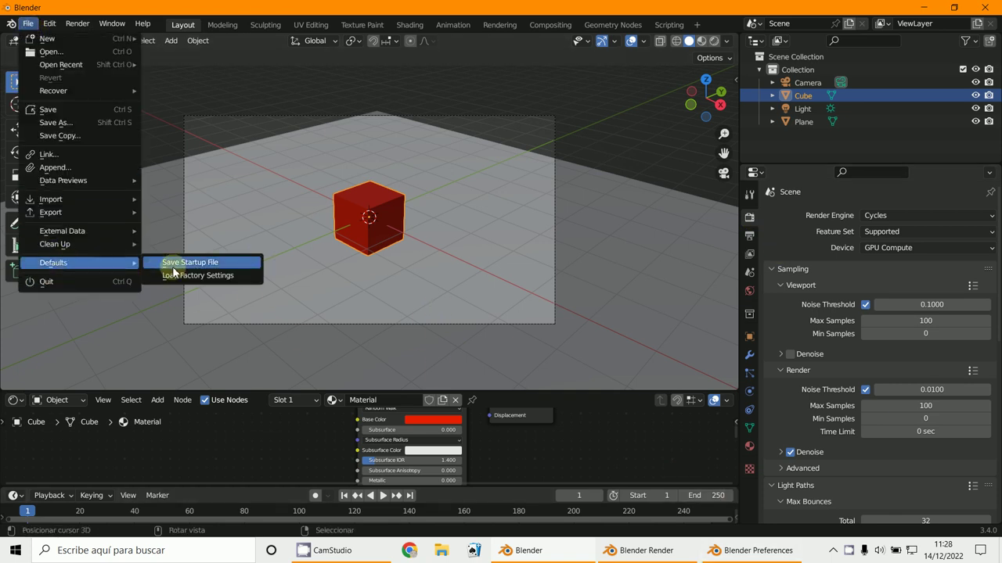
{"action": "mouse_move", "coordinate": [54, 263]}
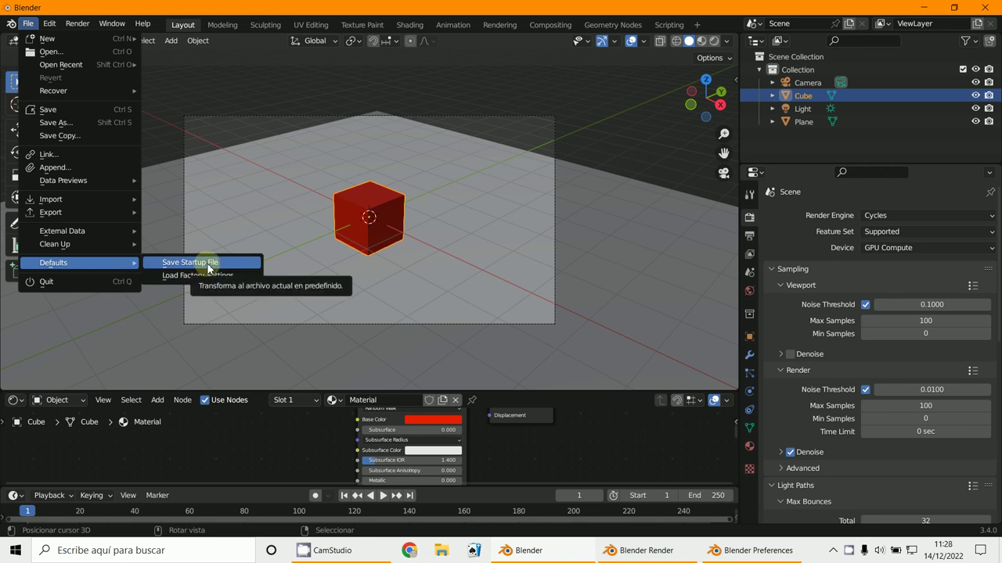
{"action": "left_click", "coordinate": [208, 263]}
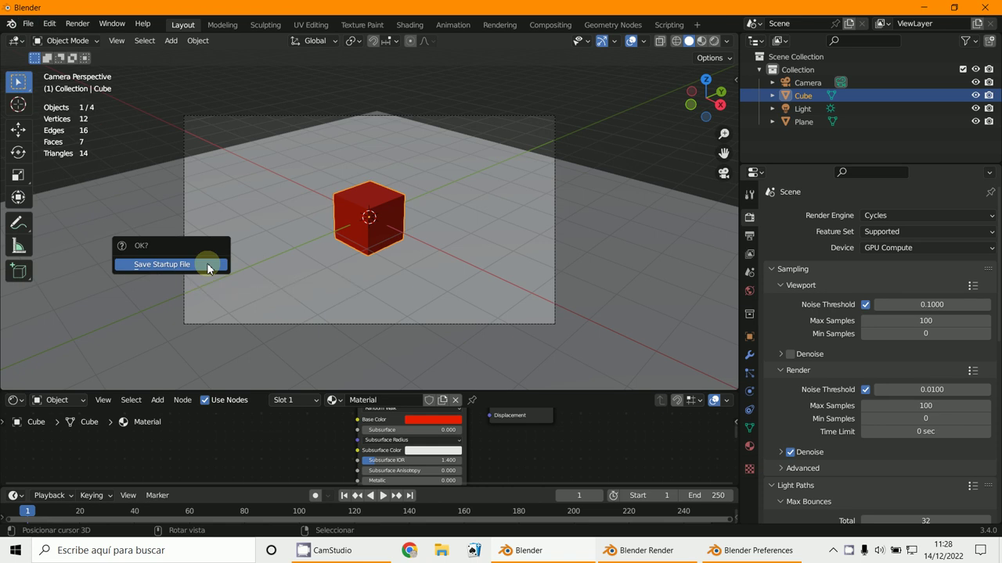
{"action": "left_click", "coordinate": [208, 265]}
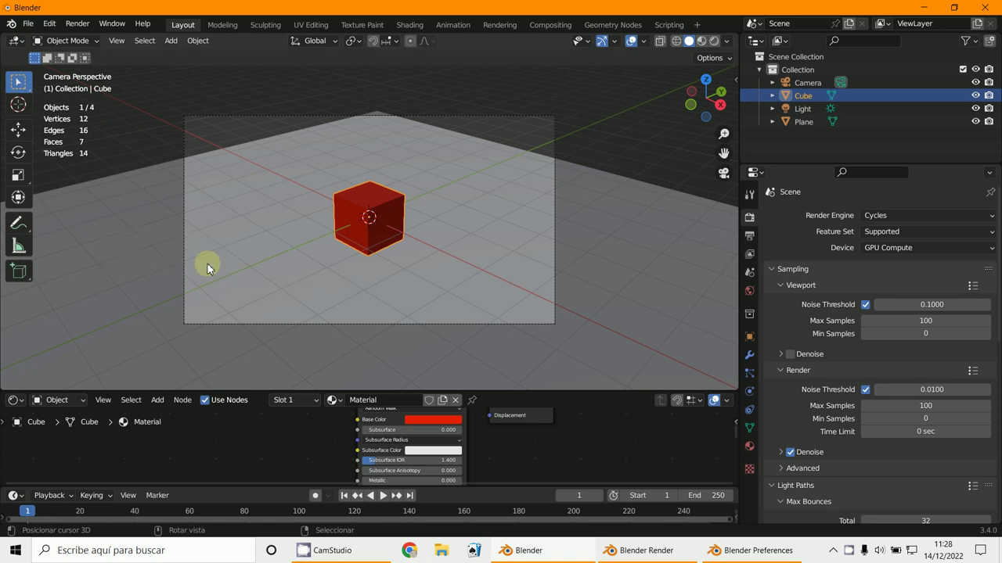
{"action": "left_click", "coordinate": [985, 8]}
Step: Dismiss the quit prompt and relaunch Blender 3.4 from its desktop shortcut
{"action": "left_click", "coordinate": [501, 299]}
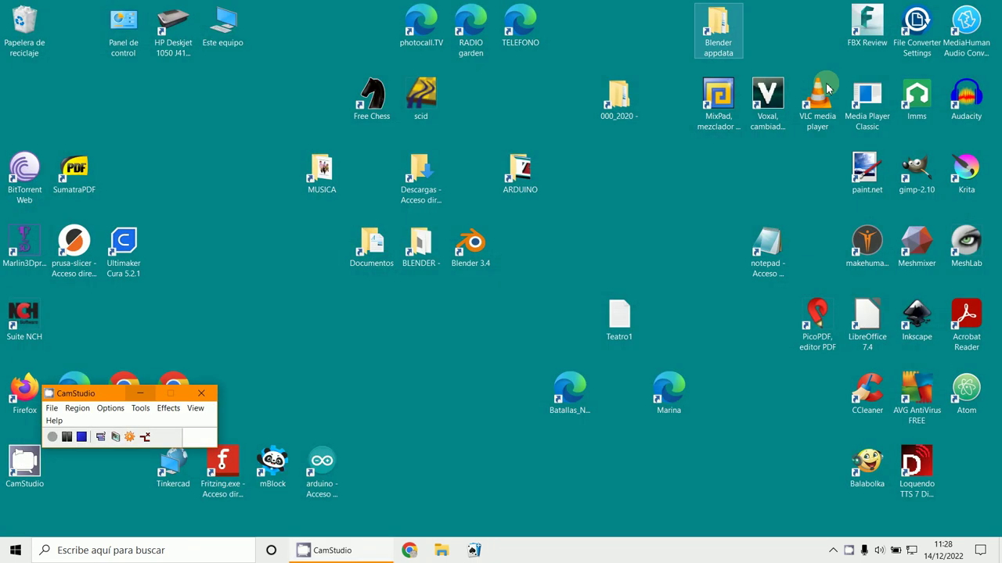
{"action": "double_click", "coordinate": [470, 243]}
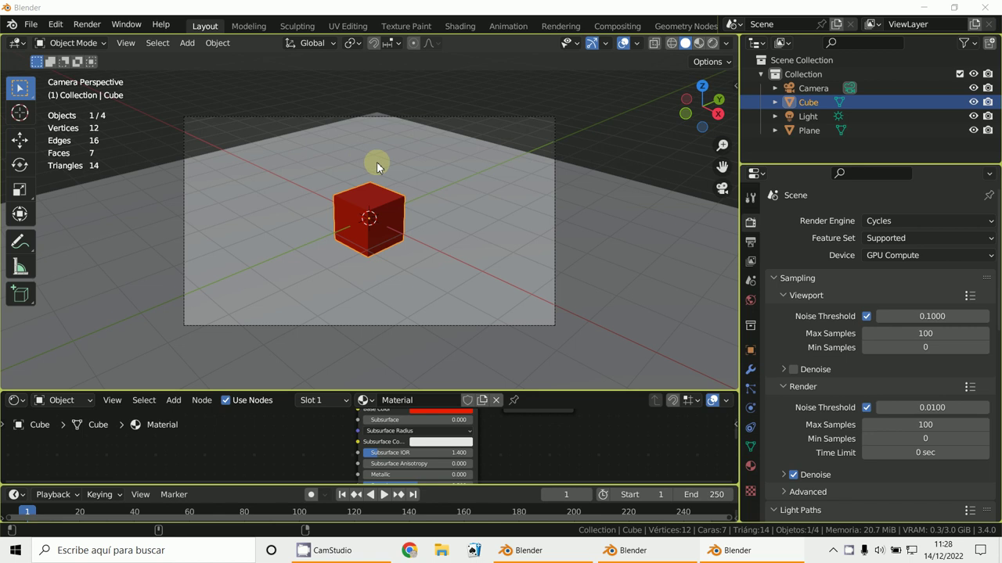
Step: Check Output properties (1920 × 1080 at 80%, PNG RGBA), then open View Layer with Data collapsed
{"action": "left_click", "coordinate": [55, 25]}
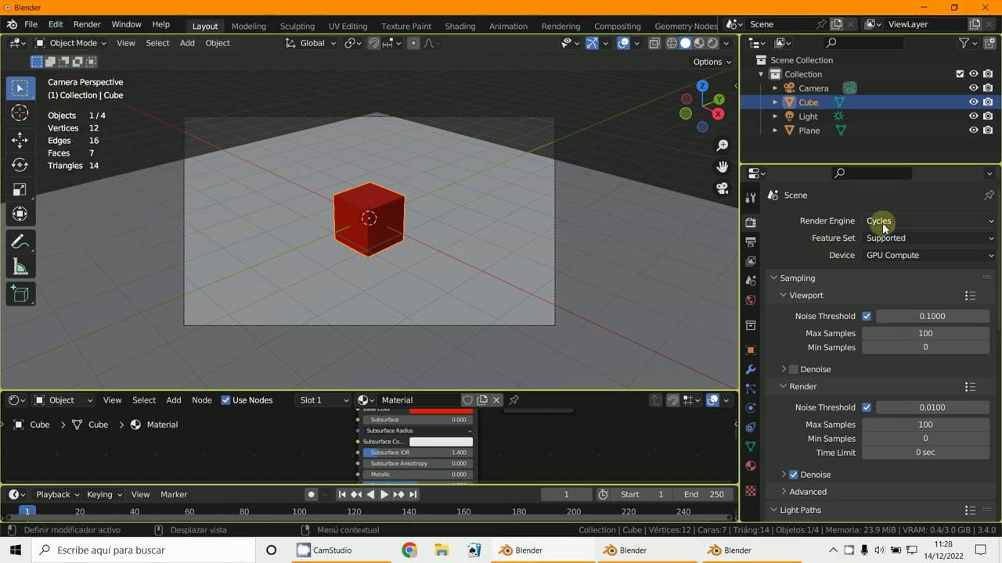
{"action": "left_click", "coordinate": [751, 241]}
{"action": "scroll", "coordinate": [853, 399], "scroll_direction": "down", "scroll_amount": 2}
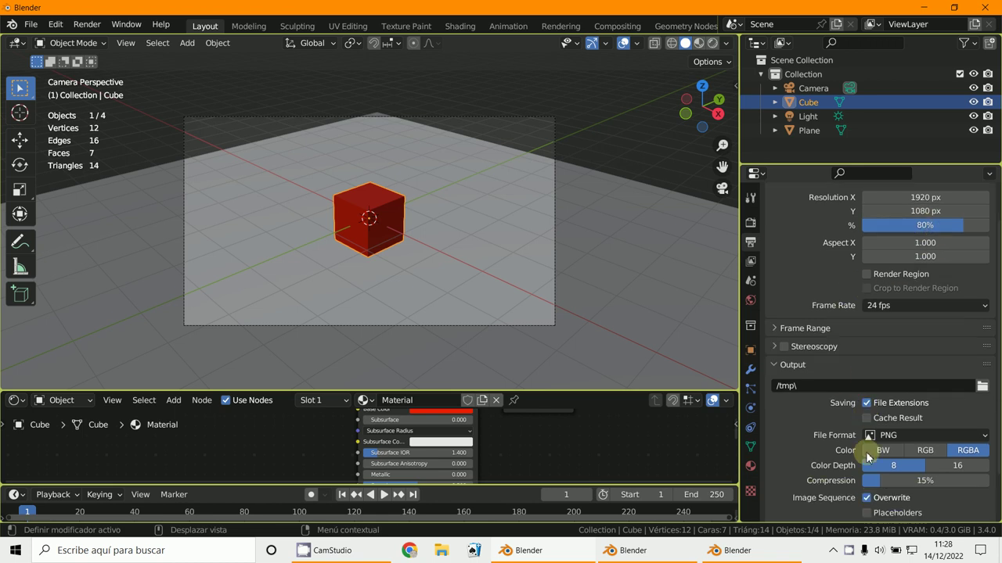
{"action": "scroll", "coordinate": [889, 436], "scroll_direction": "down", "scroll_amount": 2}
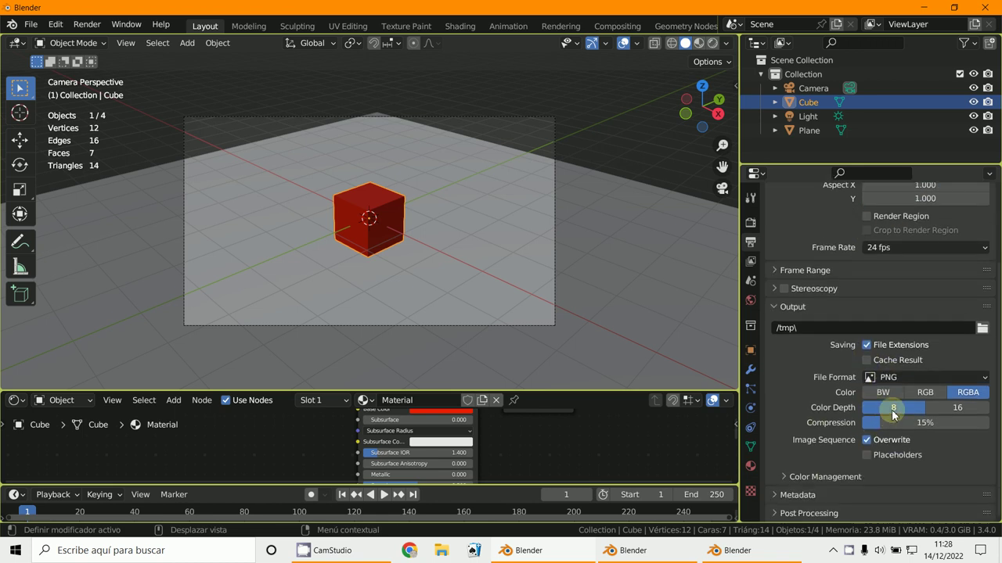
{"action": "left_click", "coordinate": [750, 262]}
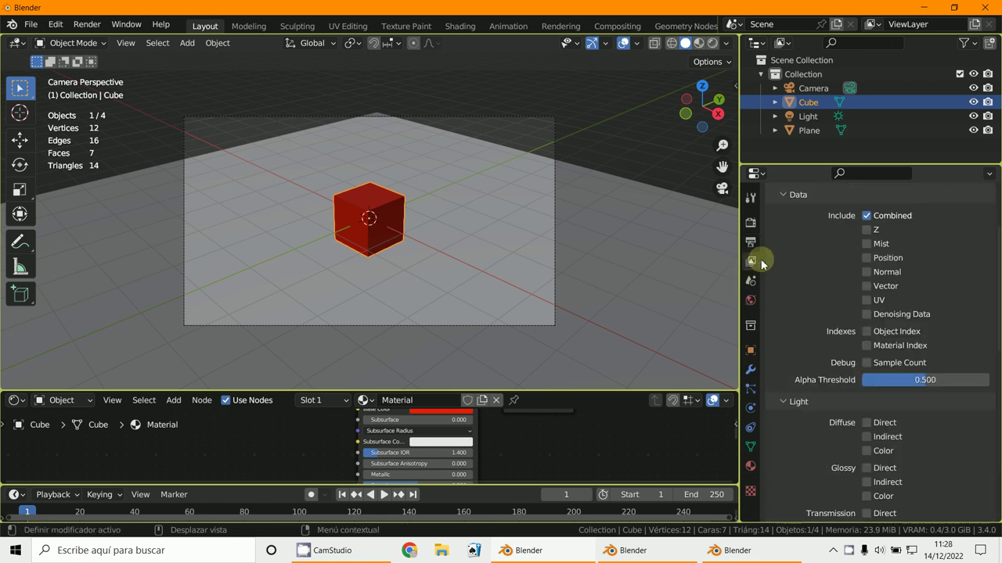
{"action": "left_click", "coordinate": [781, 196]}
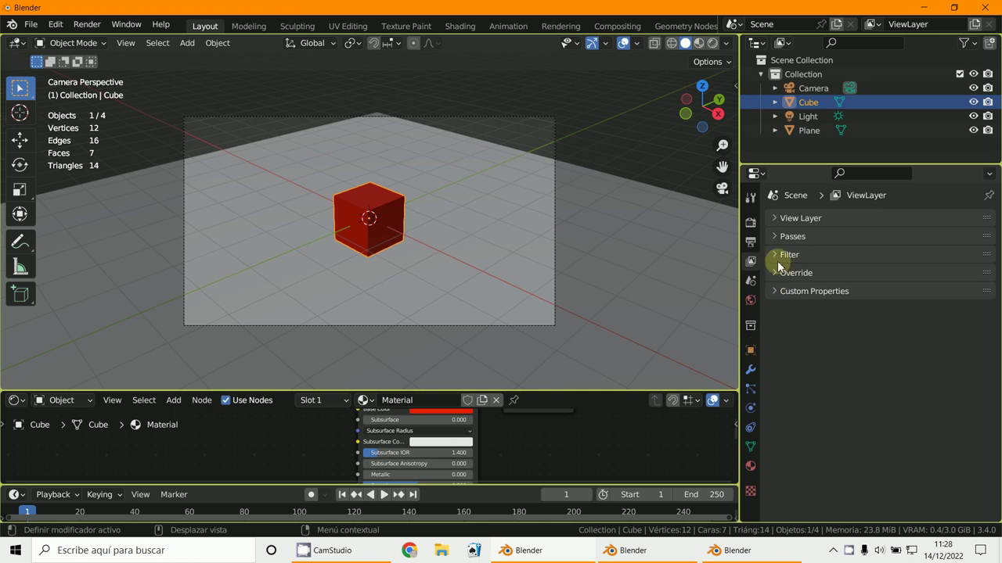
{"action": "scroll", "coordinate": [446, 288], "scroll_direction": "up", "scroll_amount": 1}
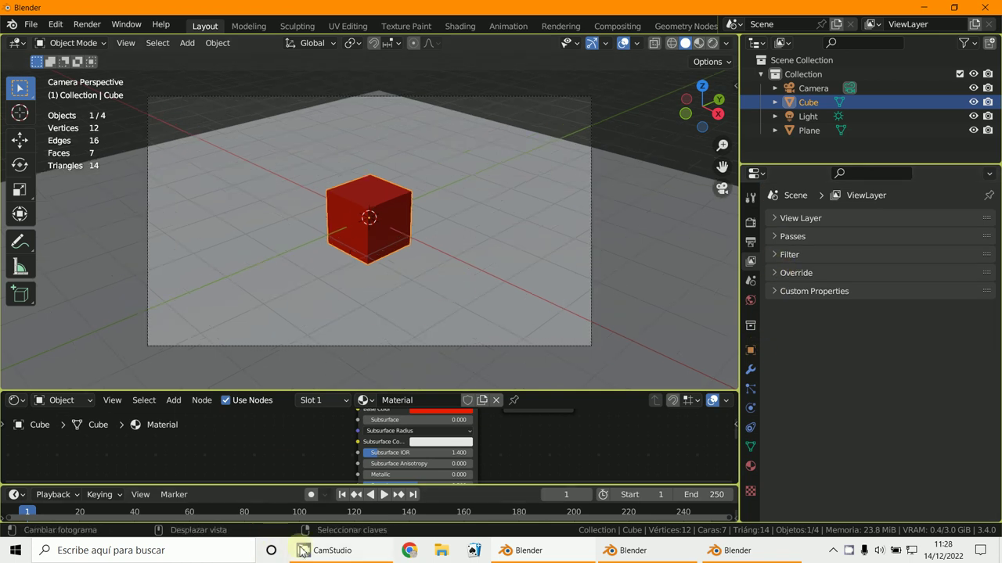